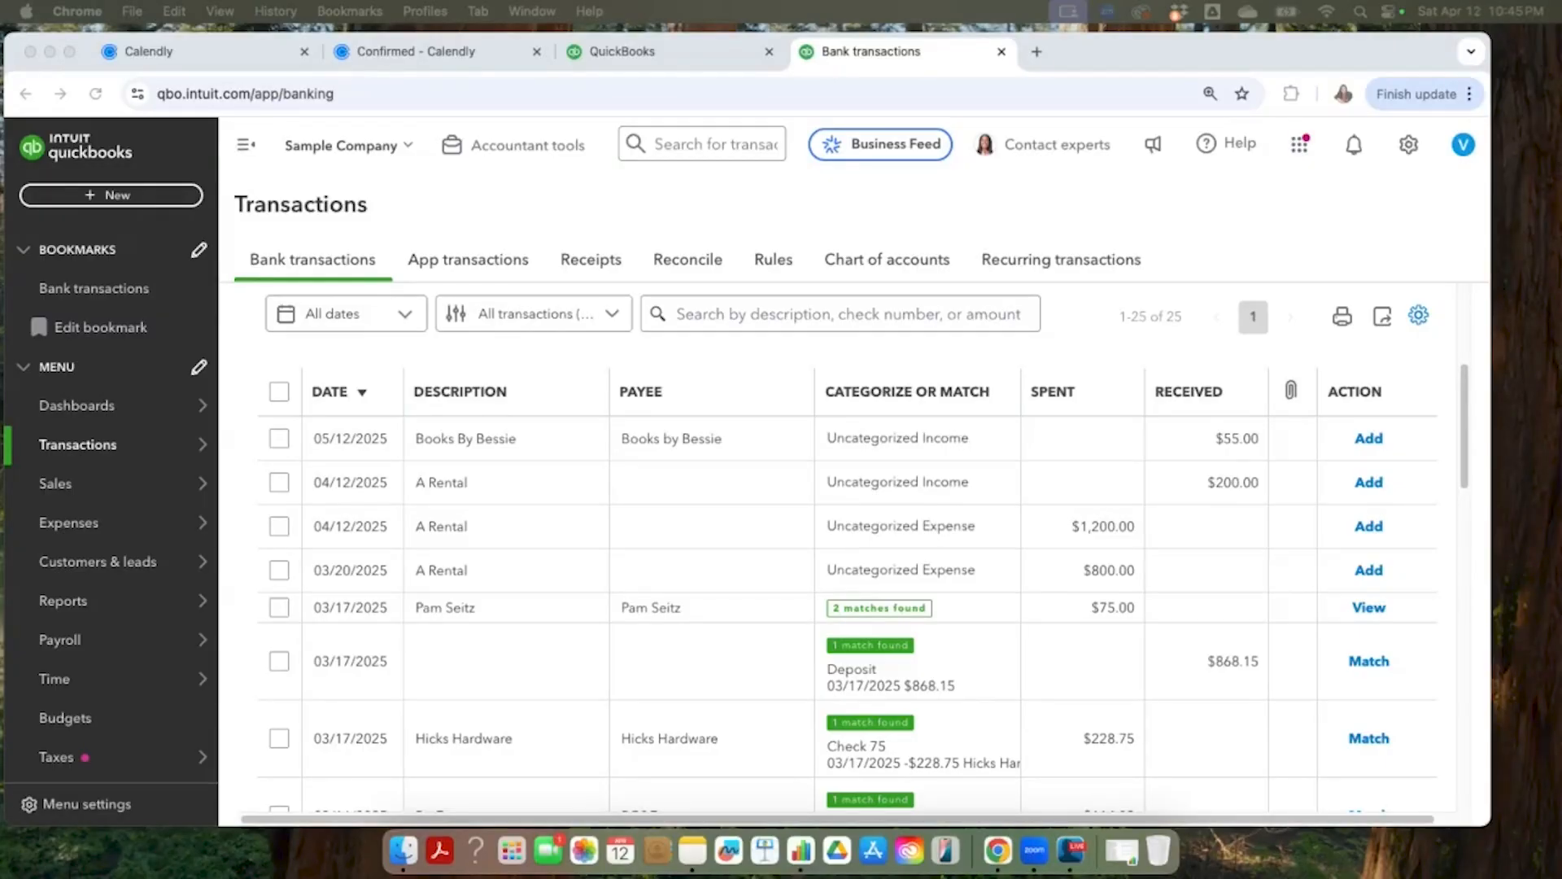
- Match the 03/16/2025 PG&E bank transaction to its suggested bill payment
mouse_move(189, 423)
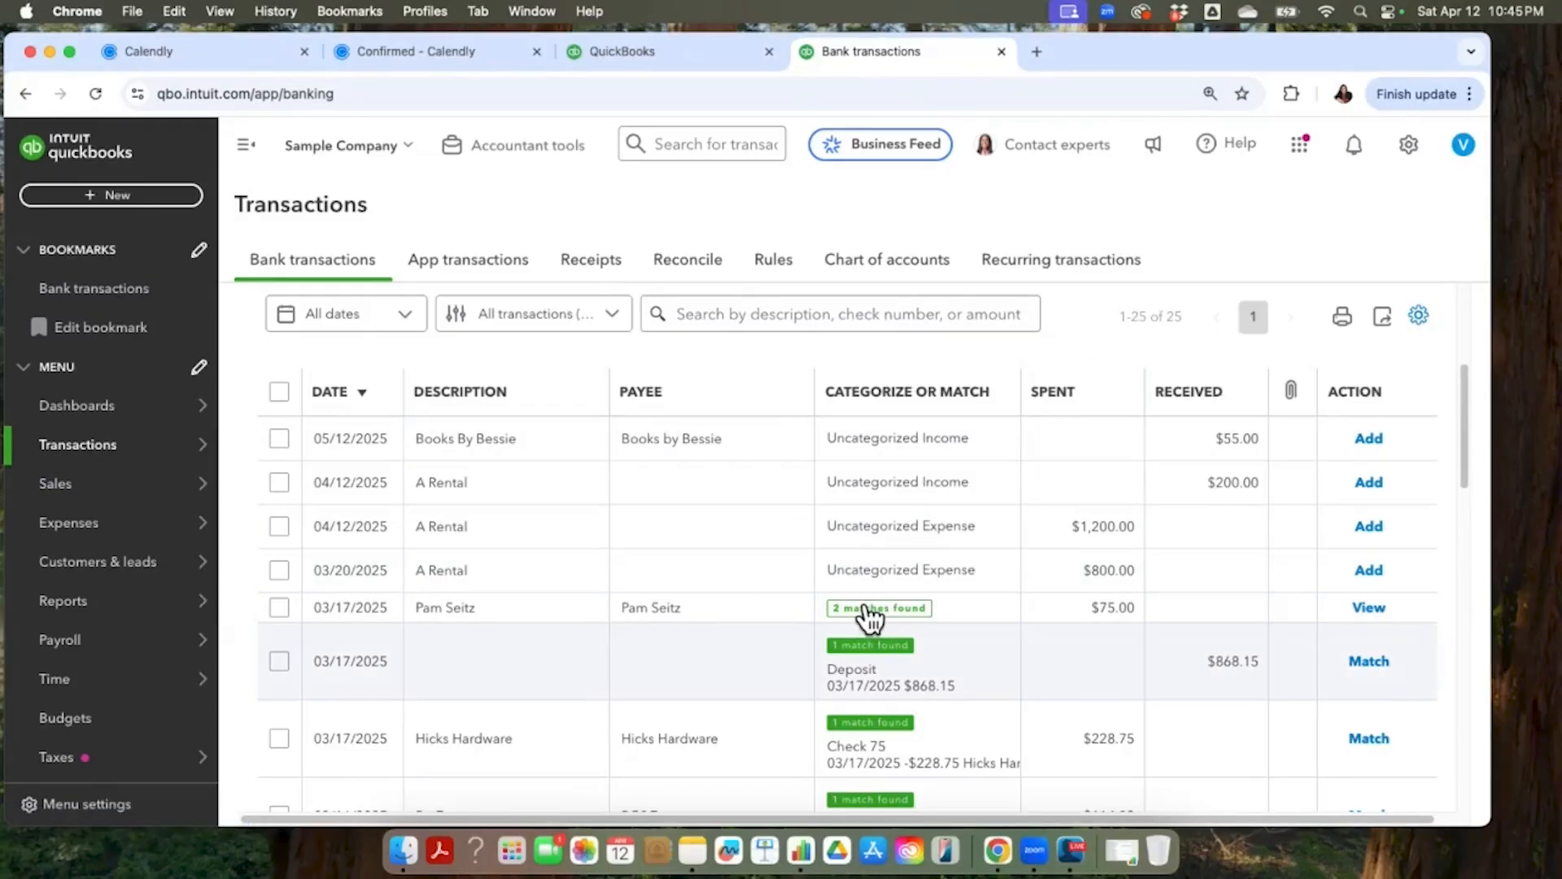
scroll(863, 614, down, 3)
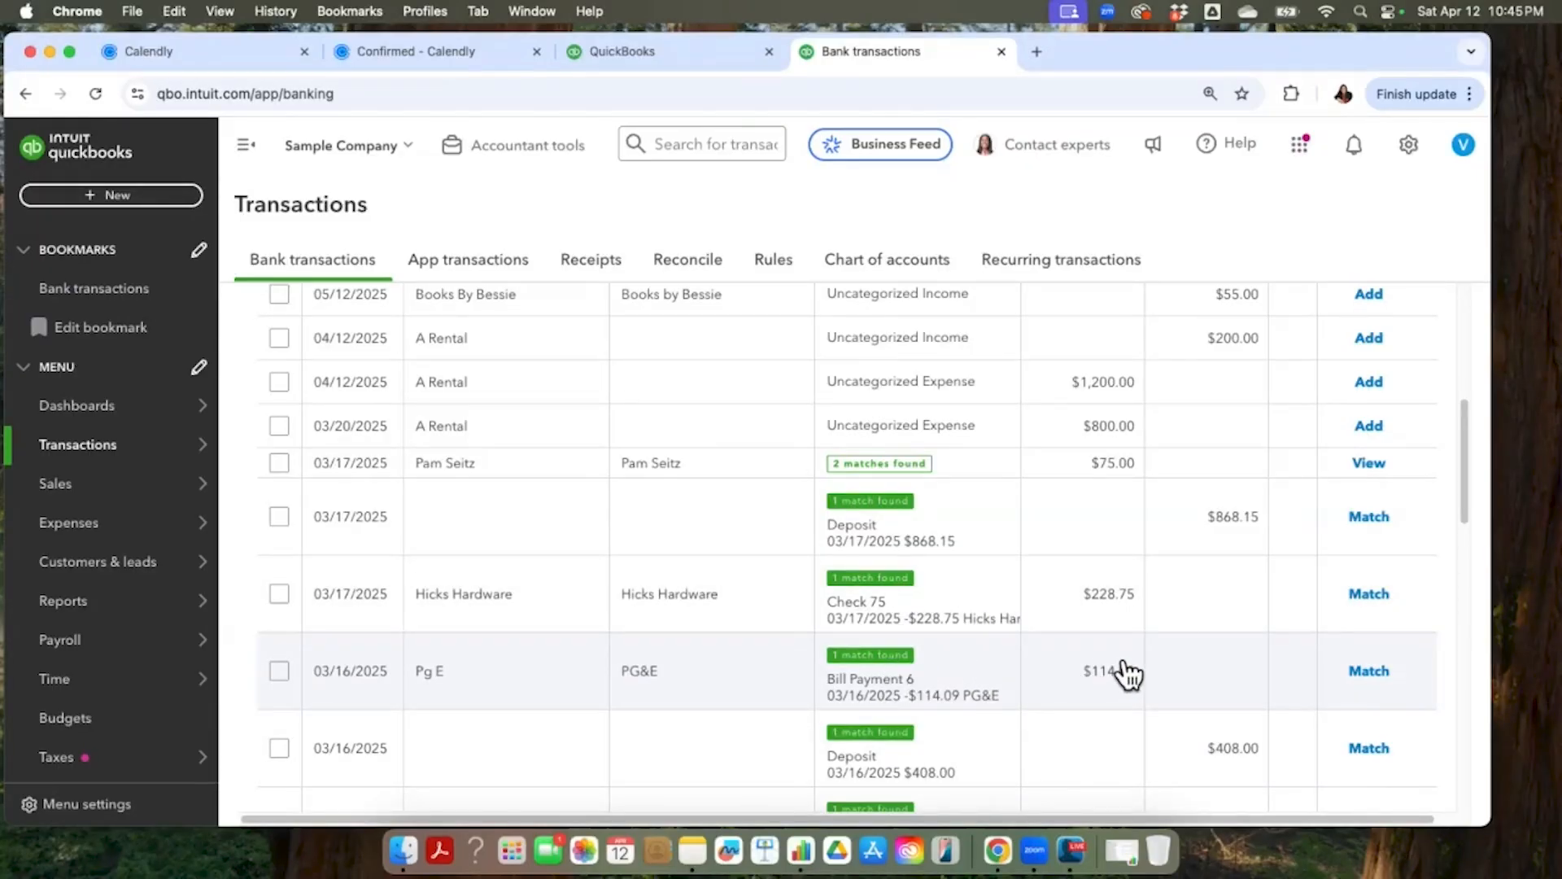
click(1388, 660)
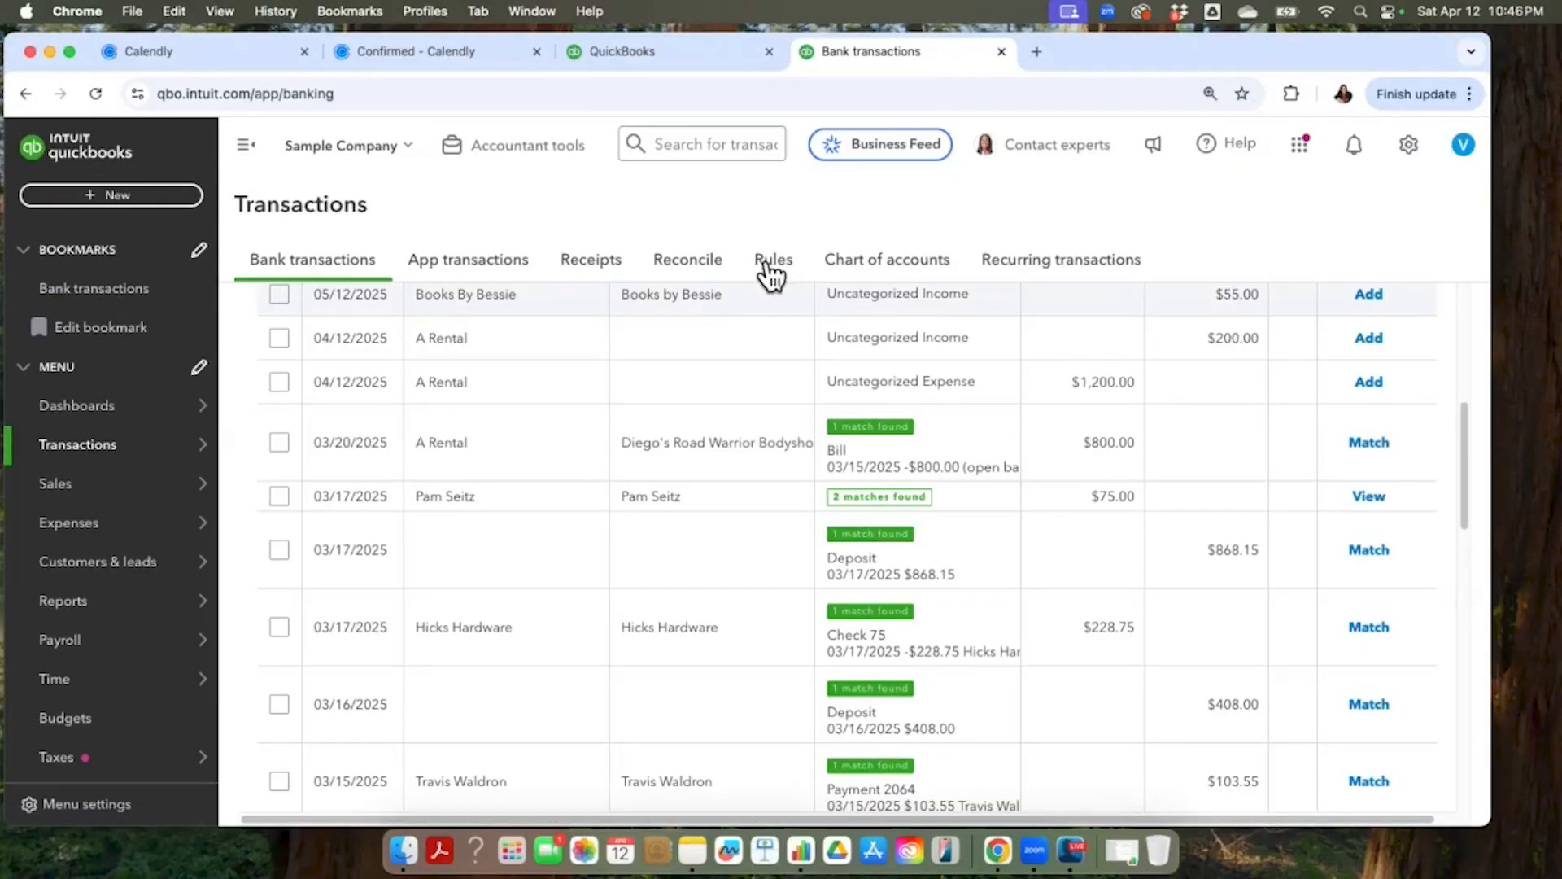
- Create a new bill for the vendor Books by Bessie
click(110, 194)
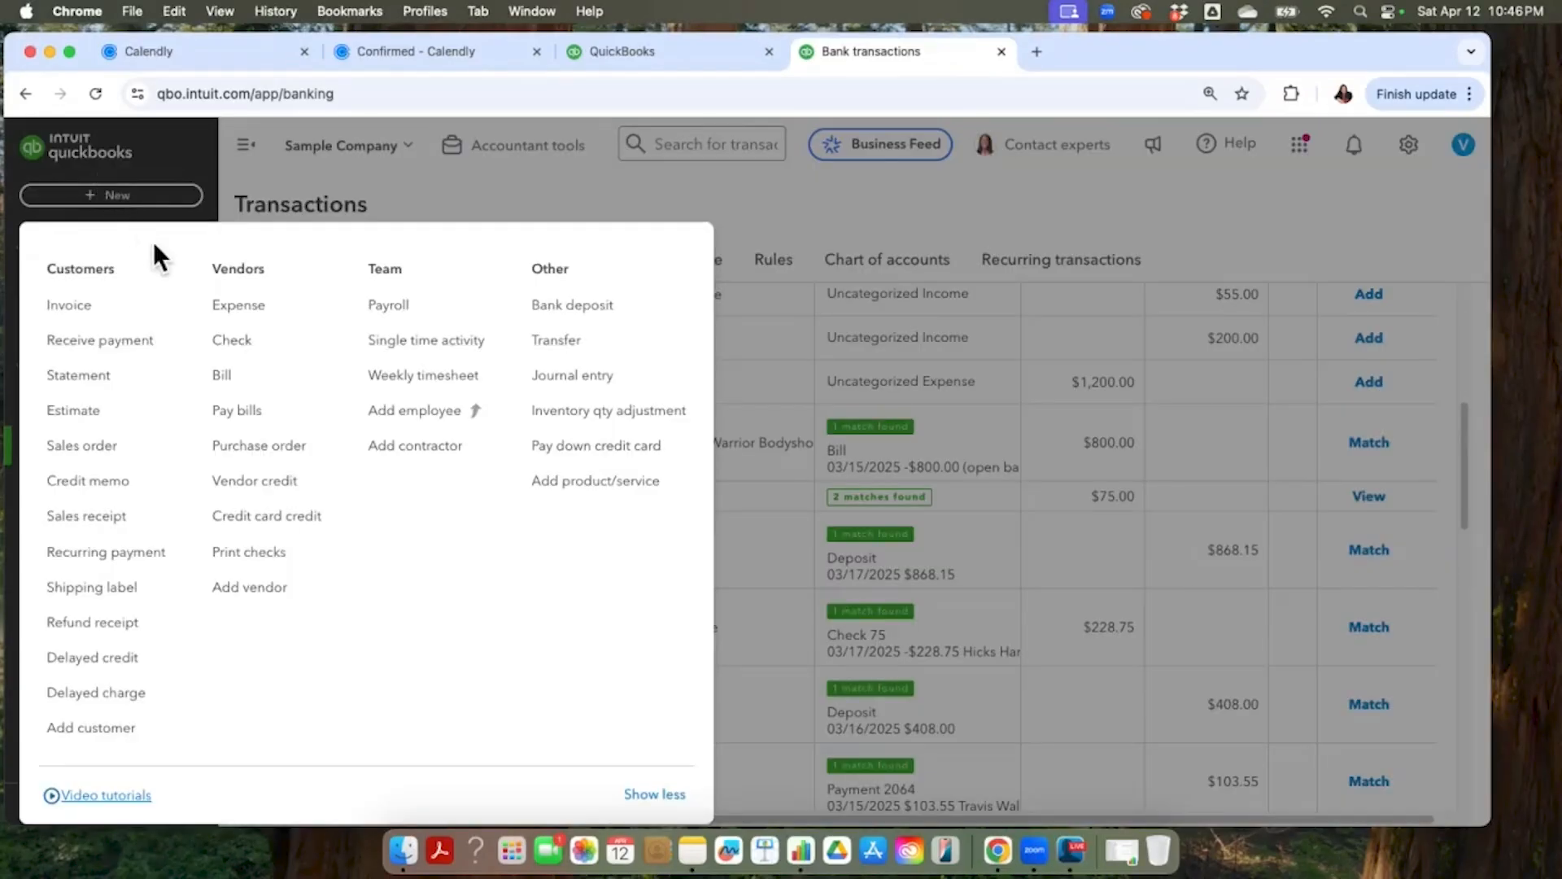
click(234, 376)
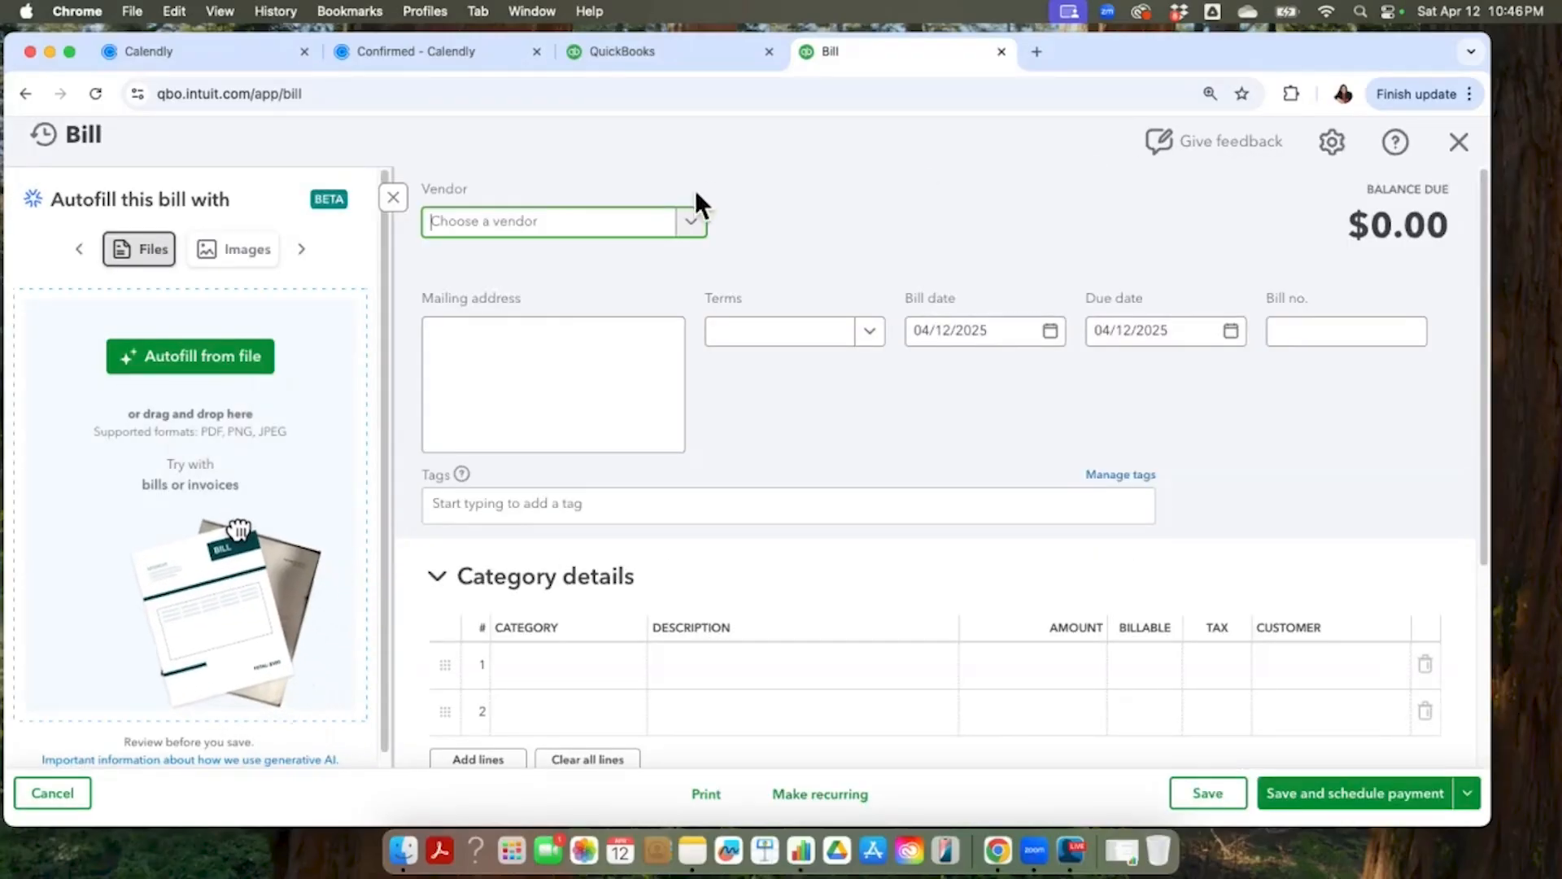
click(693, 218)
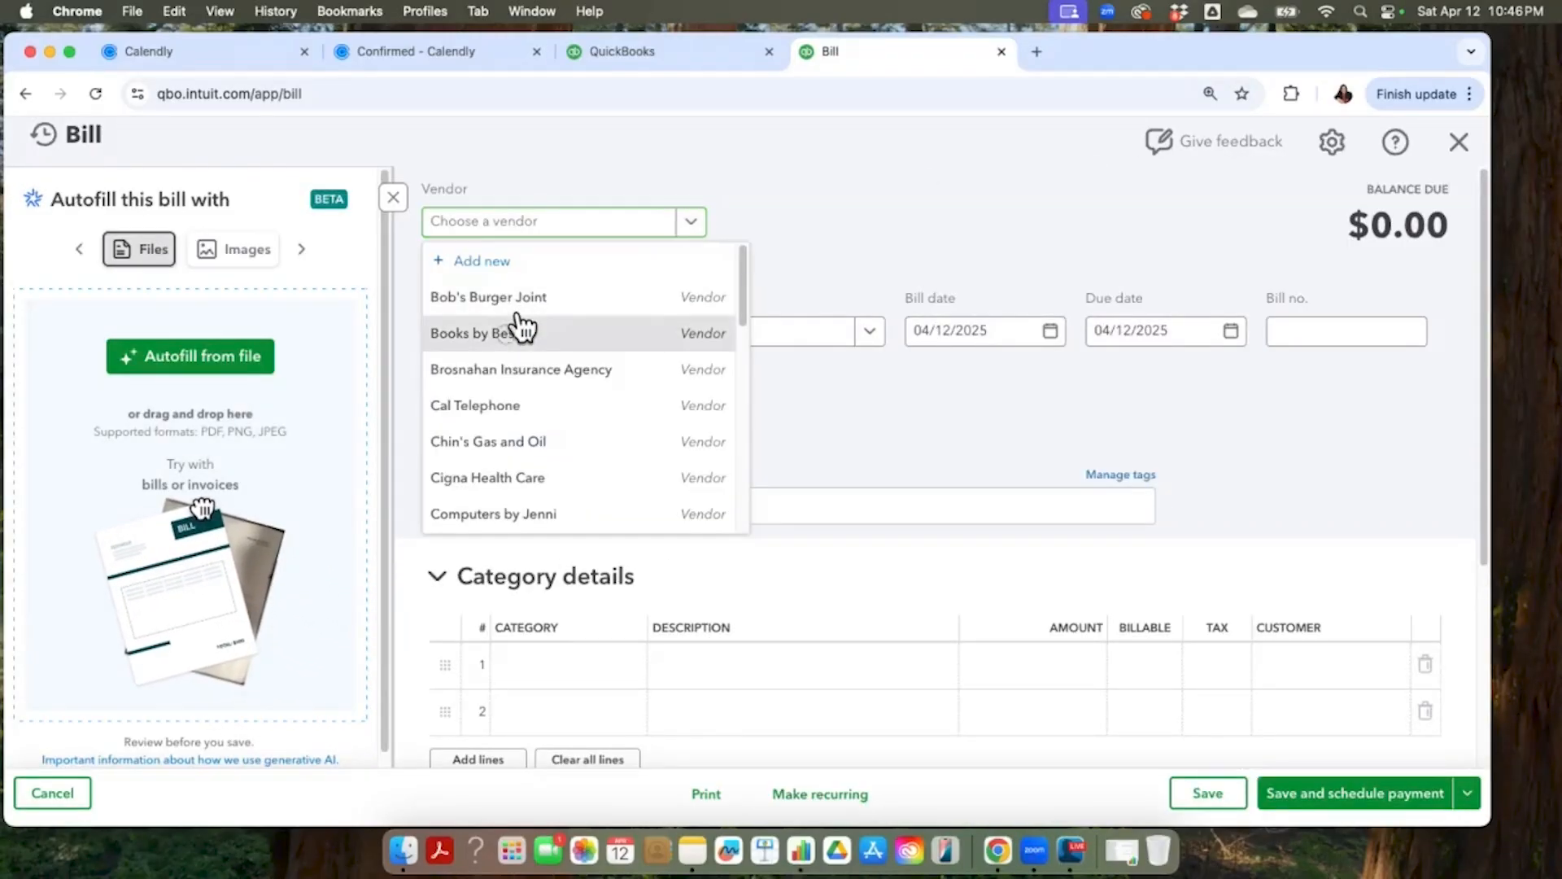
click(621, 327)
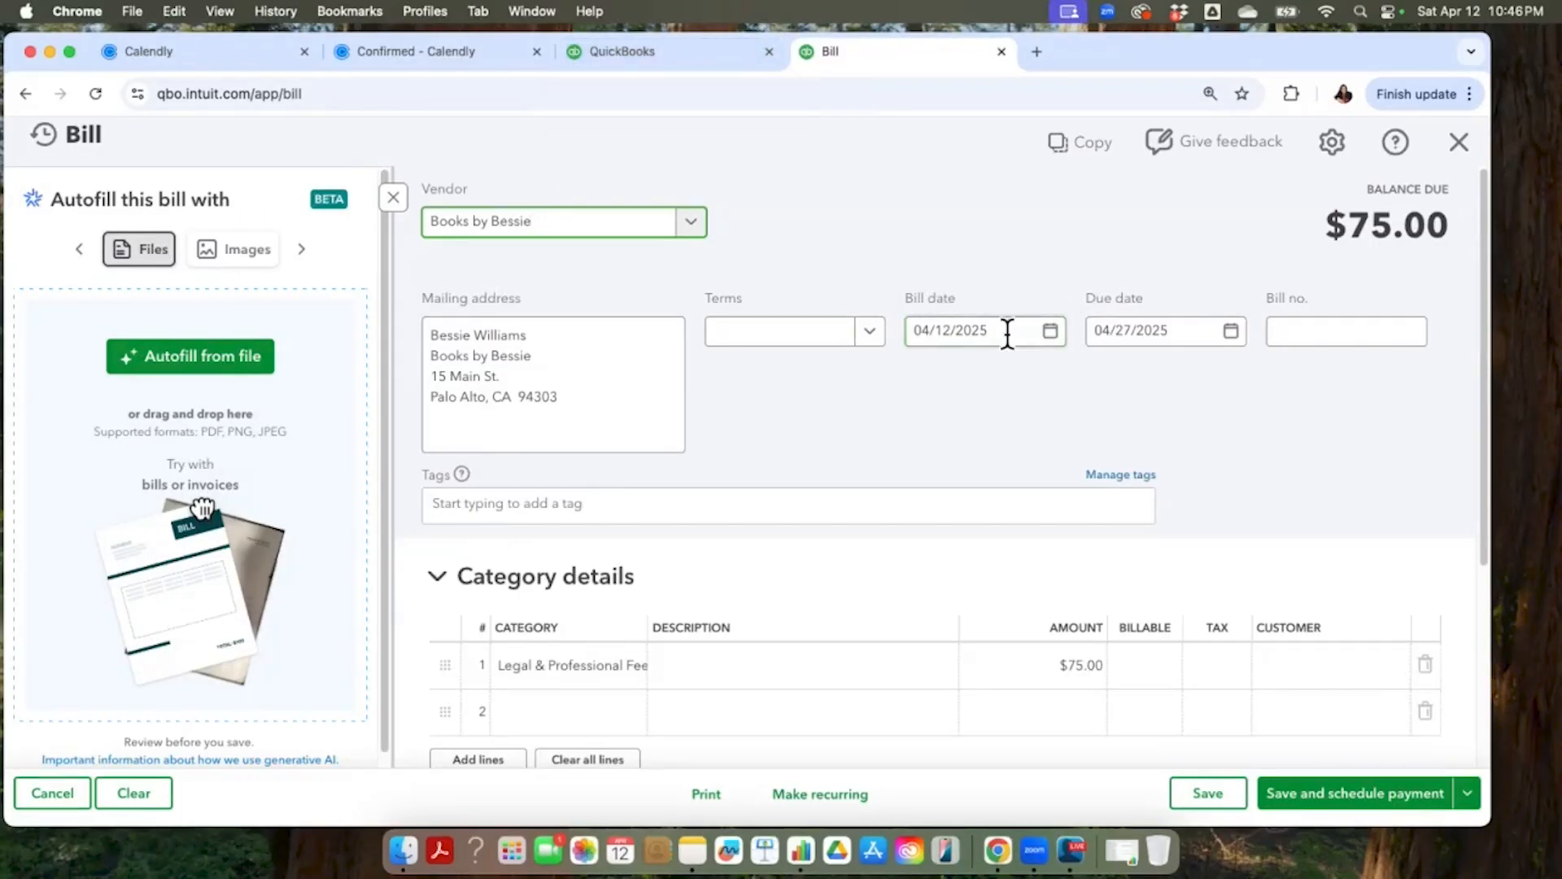
- Set the bill date of the Books by Bessie bill to 03/01/2025
click(730, 39)
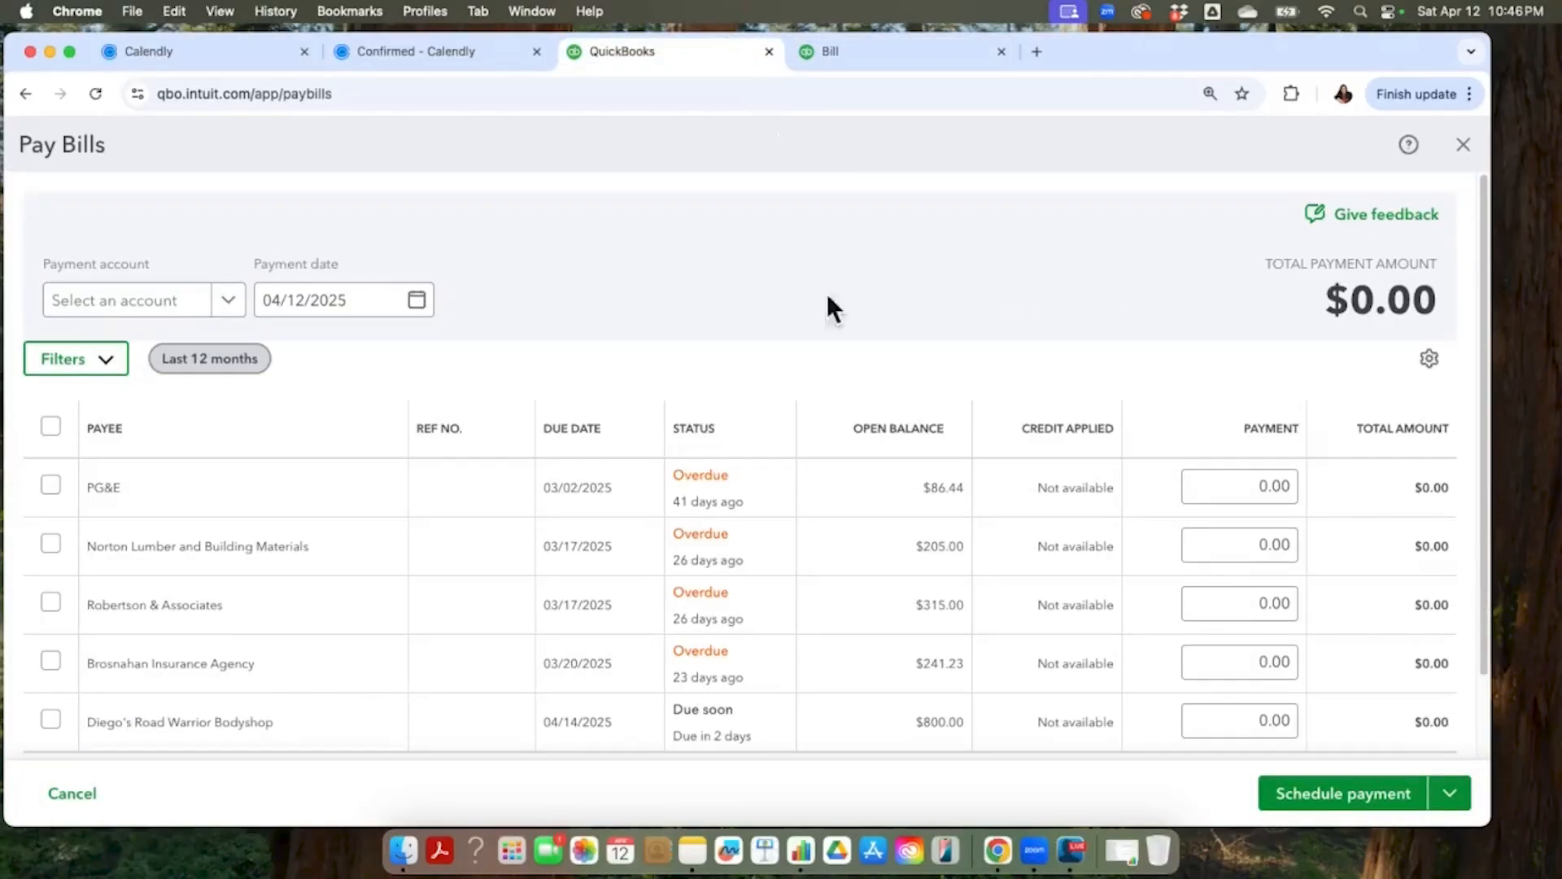
click(889, 47)
click(1051, 329)
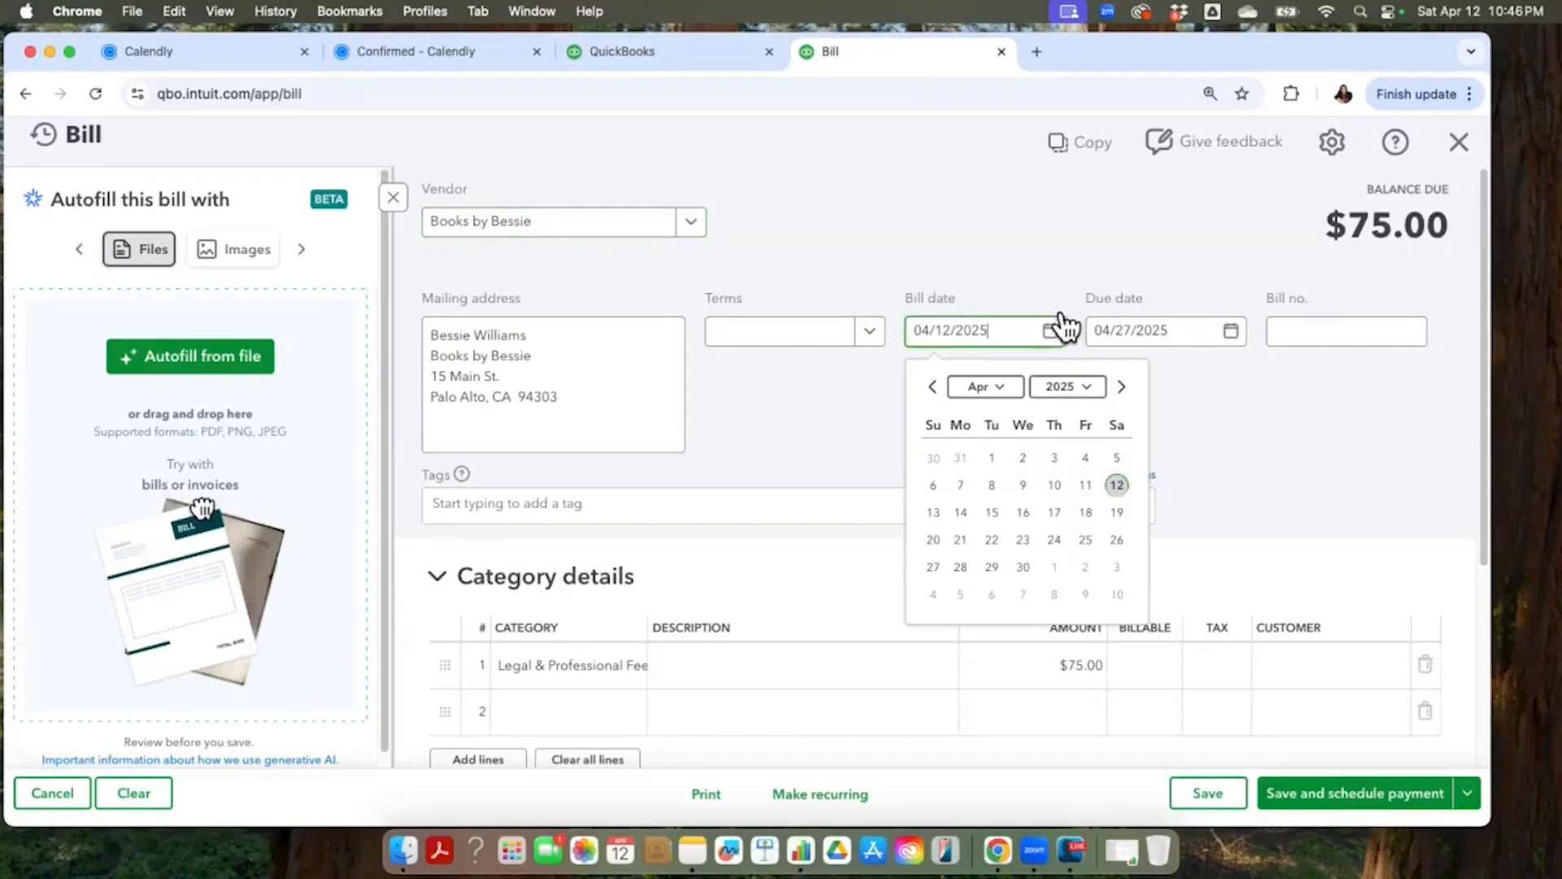
click(938, 382)
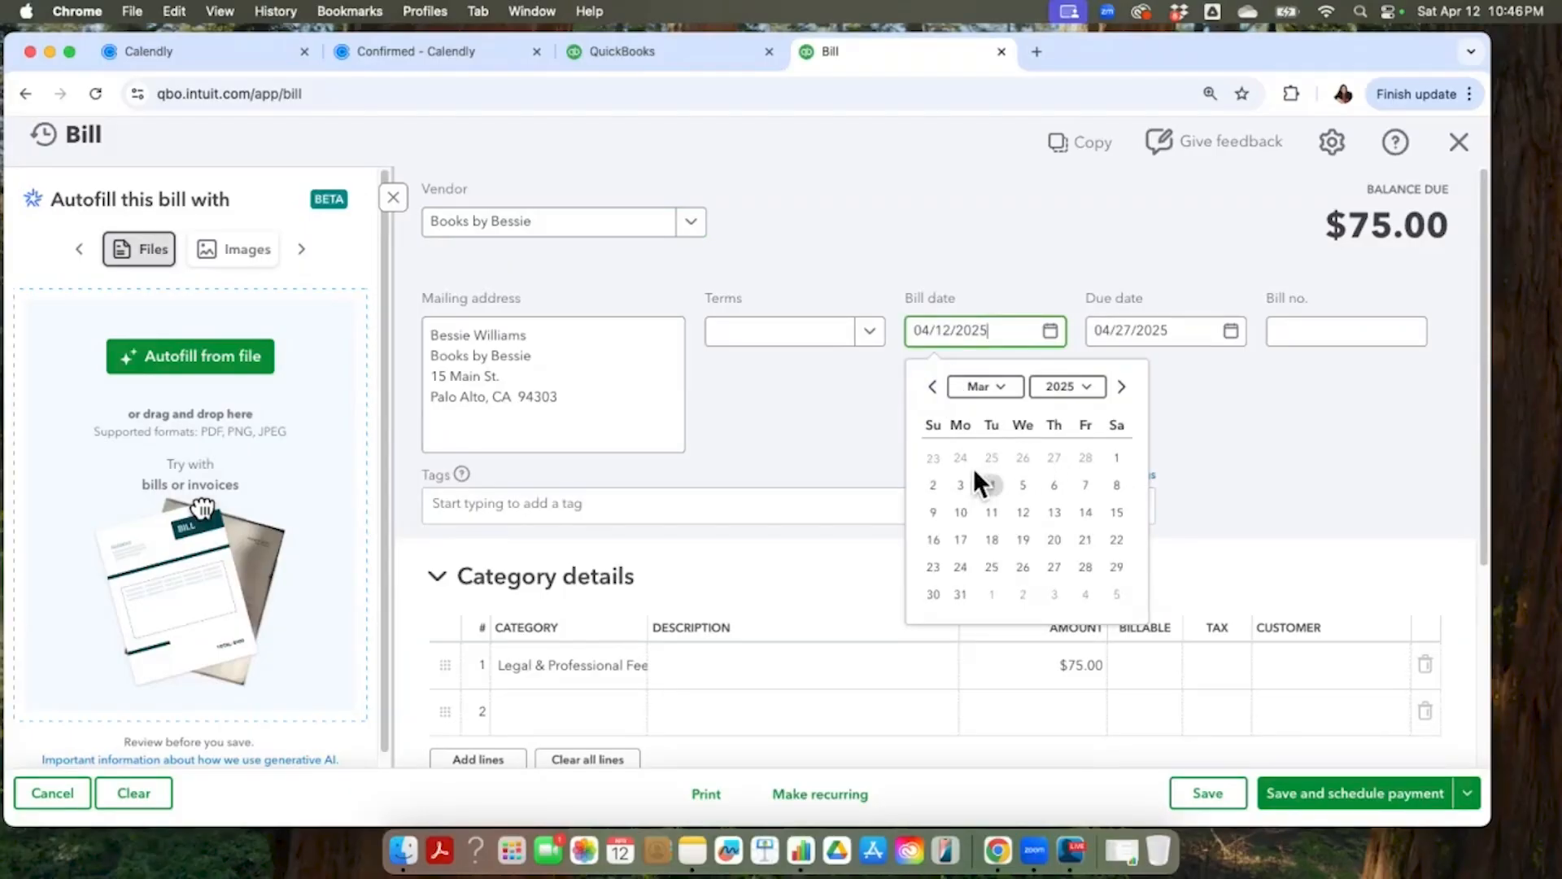
click(1137, 445)
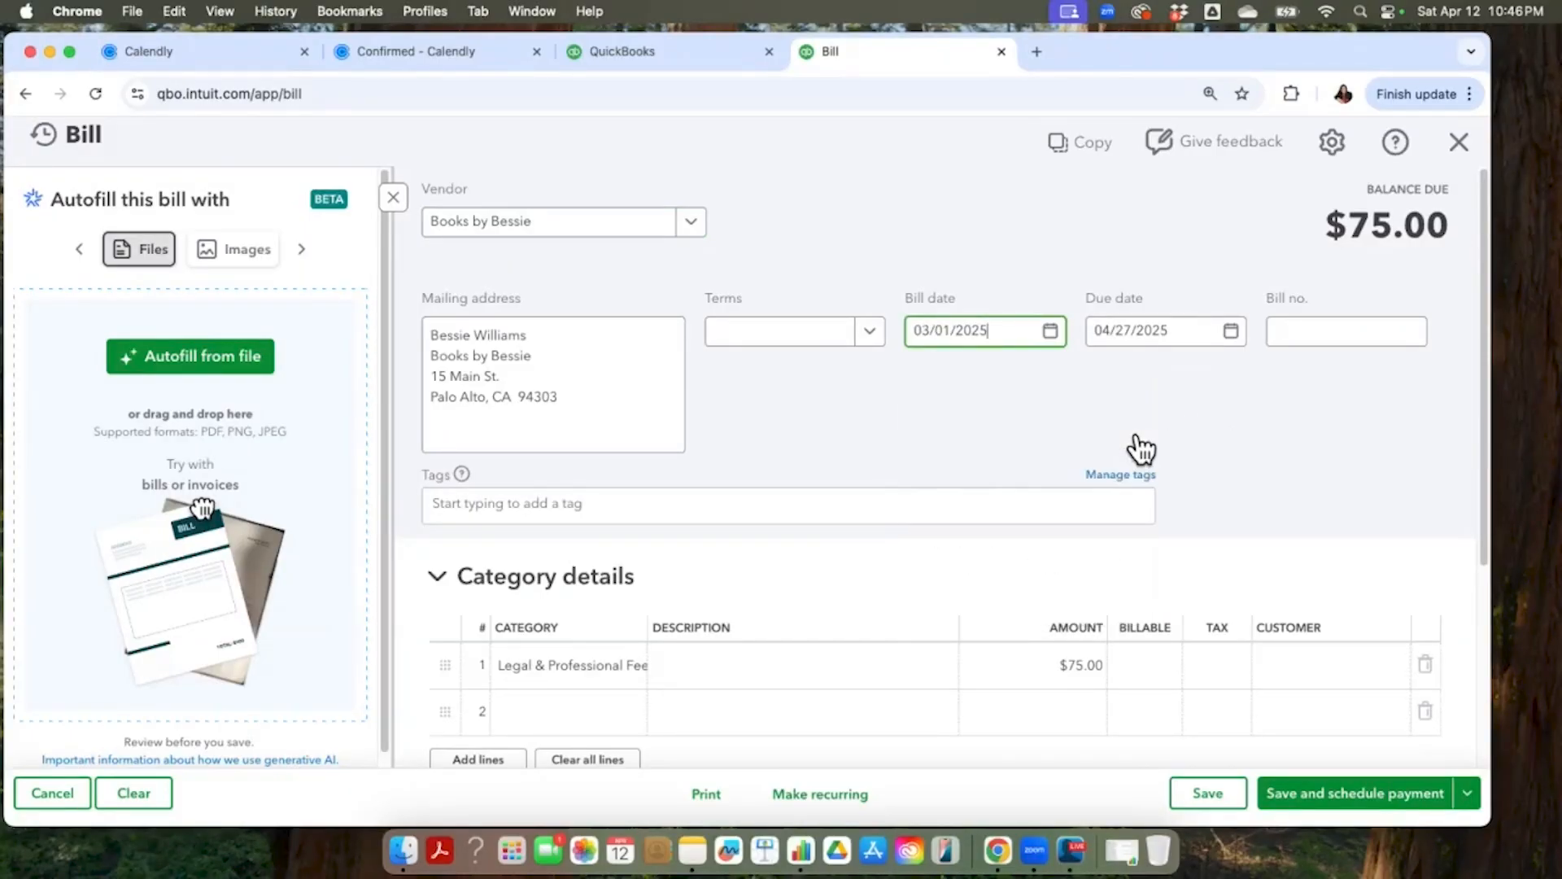
- Change the category of the first bill line to Maintenance and Repairs under Job Expenses, Cost of Labor
click(600, 663)
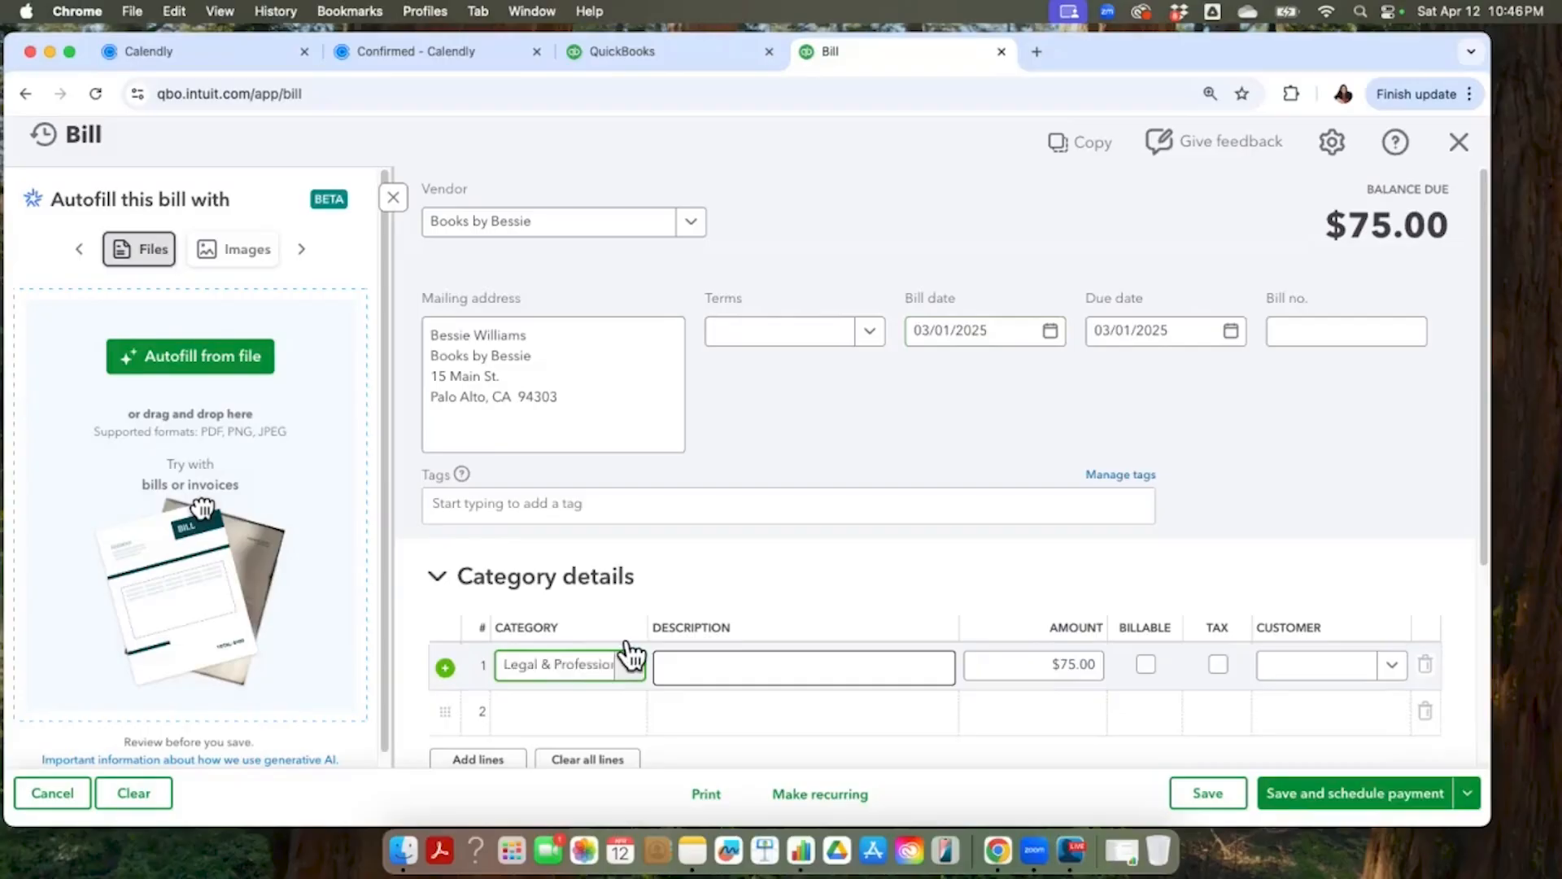
click(633, 661)
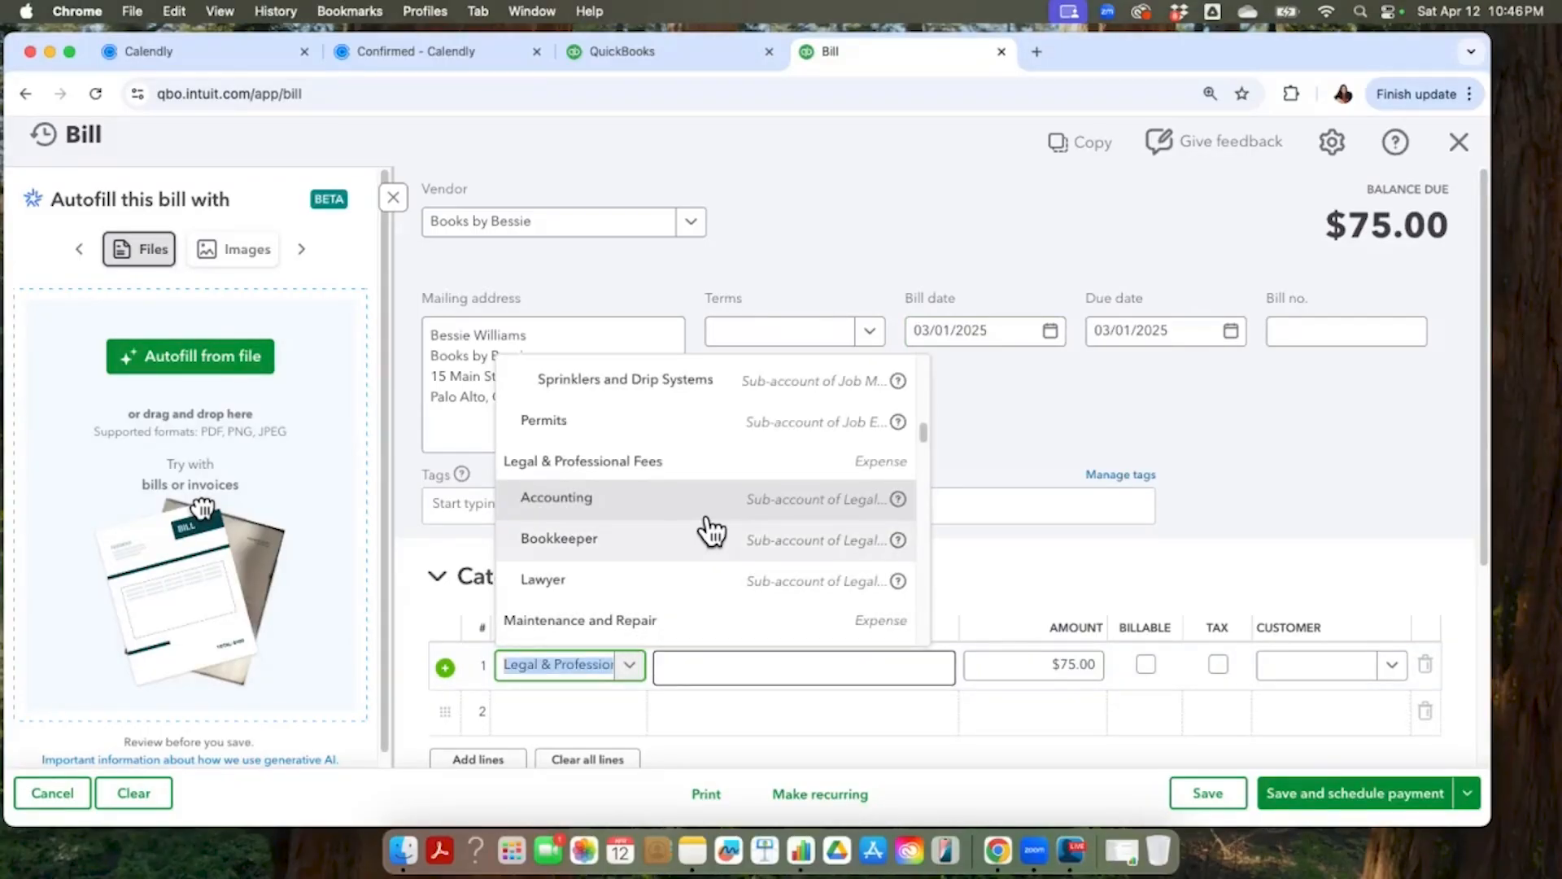
scroll(710, 531, up, 2)
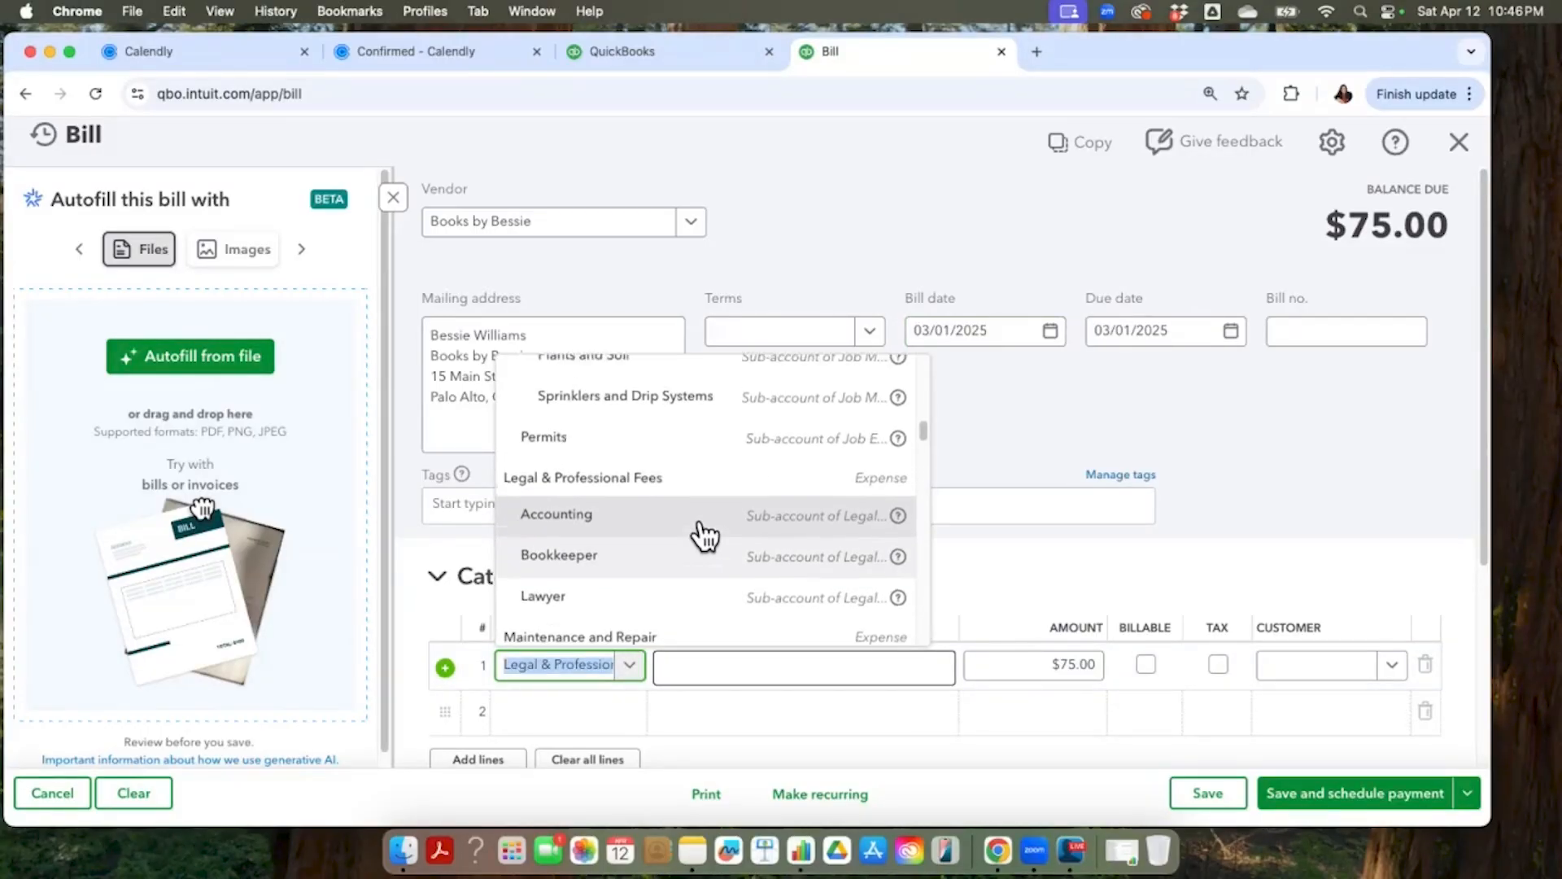
scroll(708, 531, up, 7)
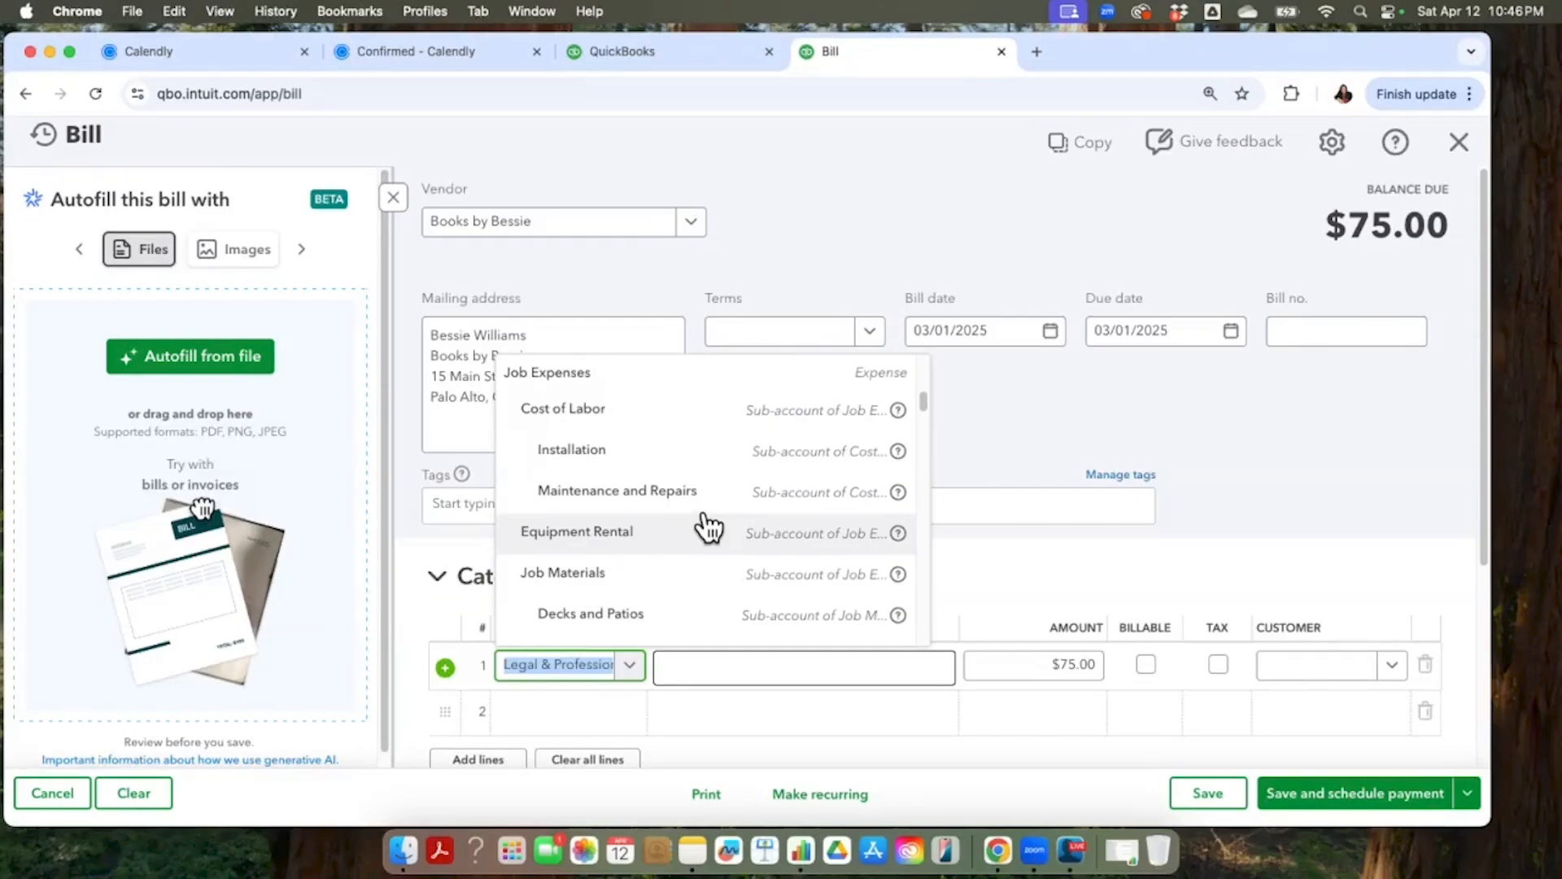
scroll(709, 529, down, 1)
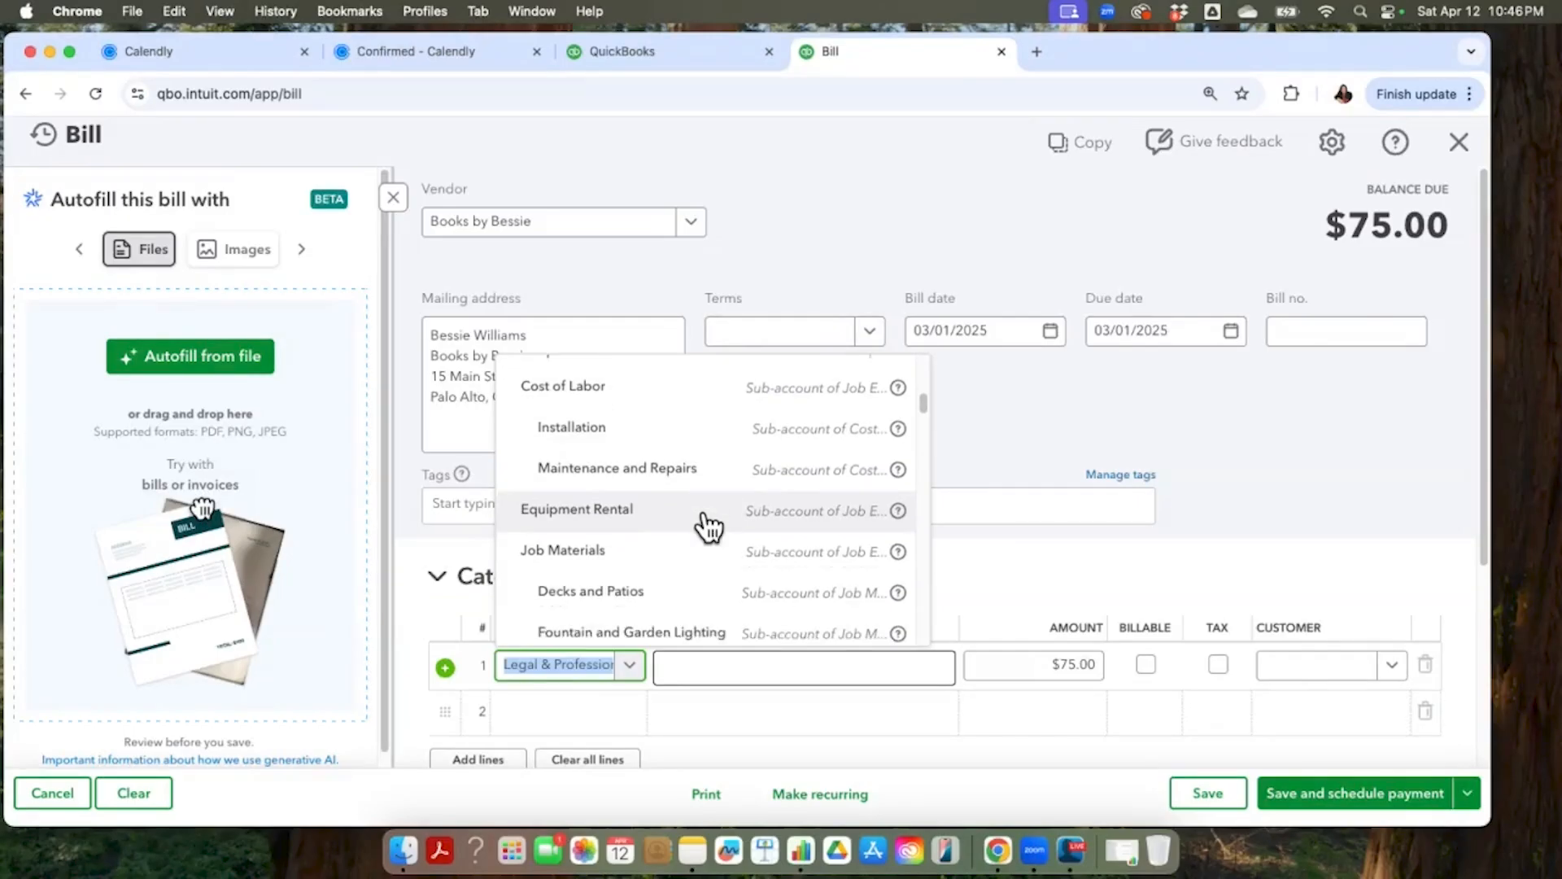
click(707, 462)
- Set the first line's amount to 300.00, then save and close the bill
click(1074, 664)
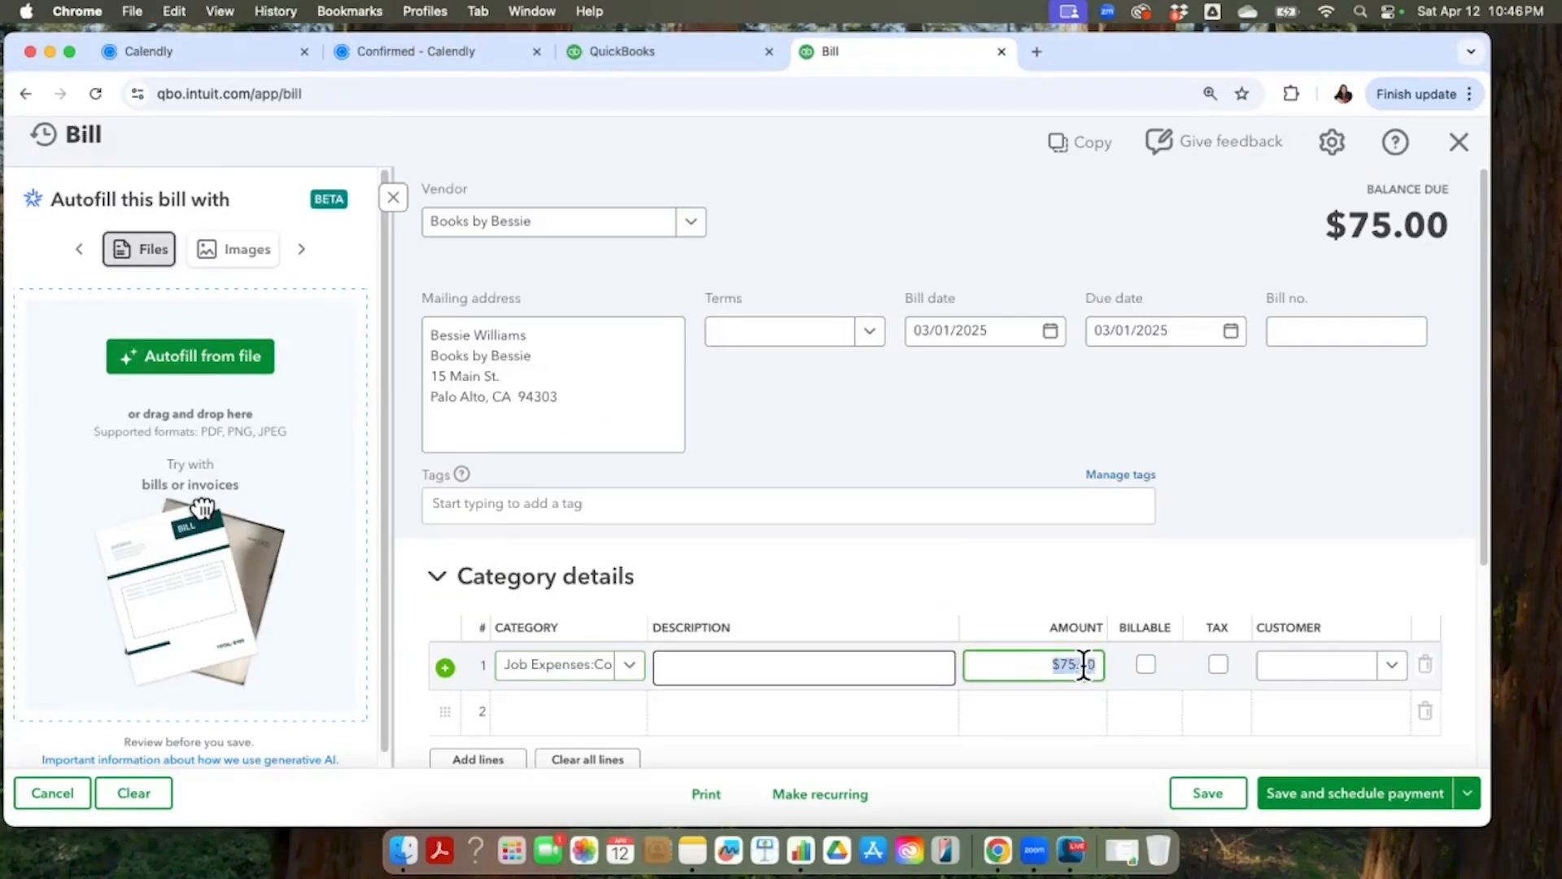
text(300.00)
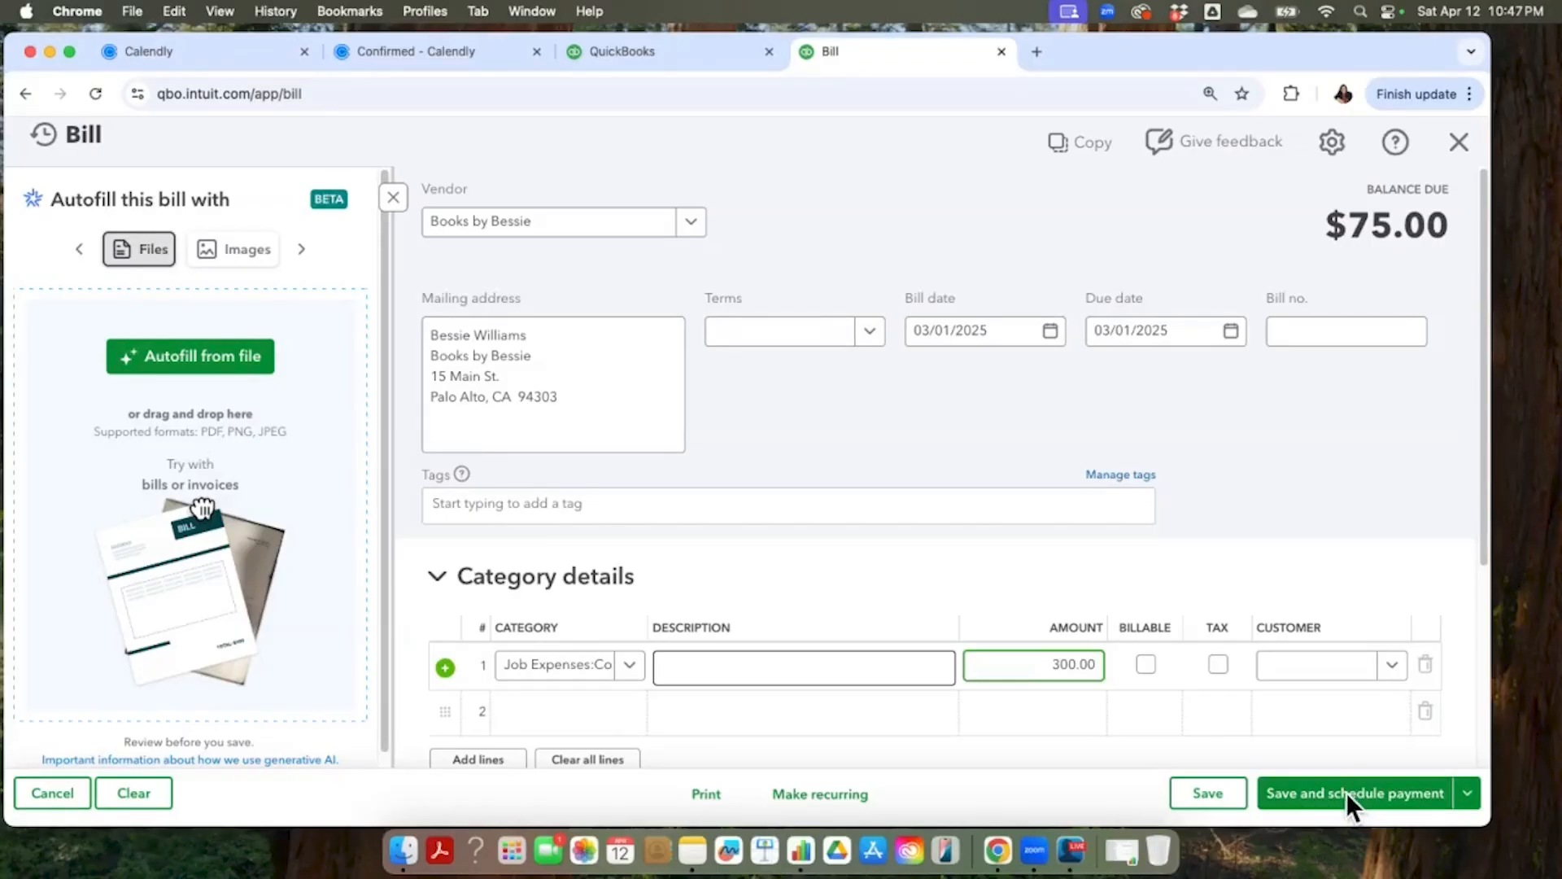
click(1221, 789)
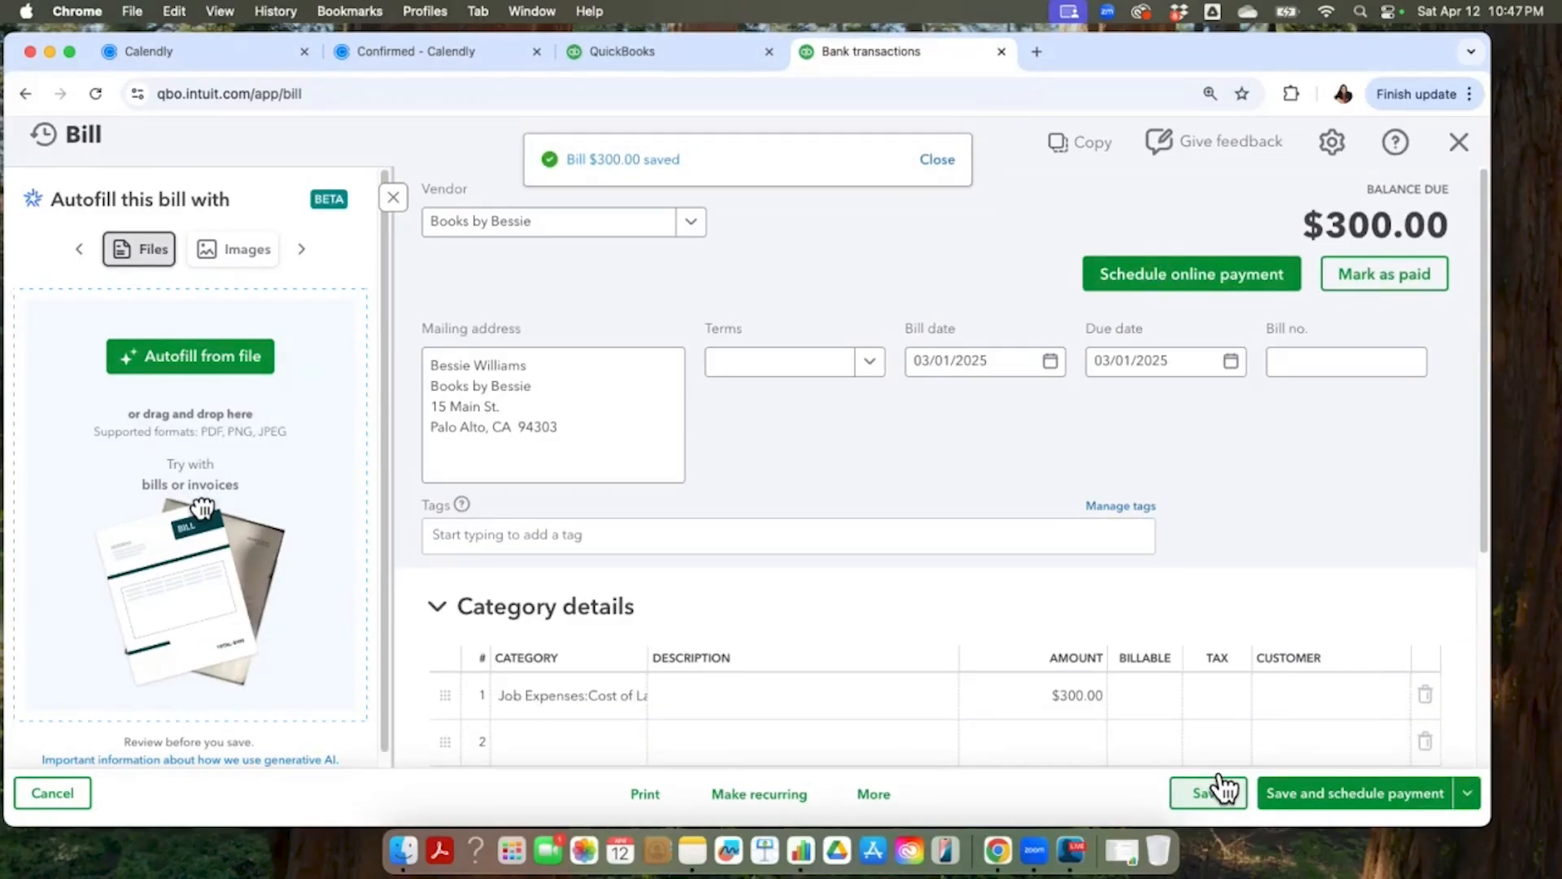
click(738, 53)
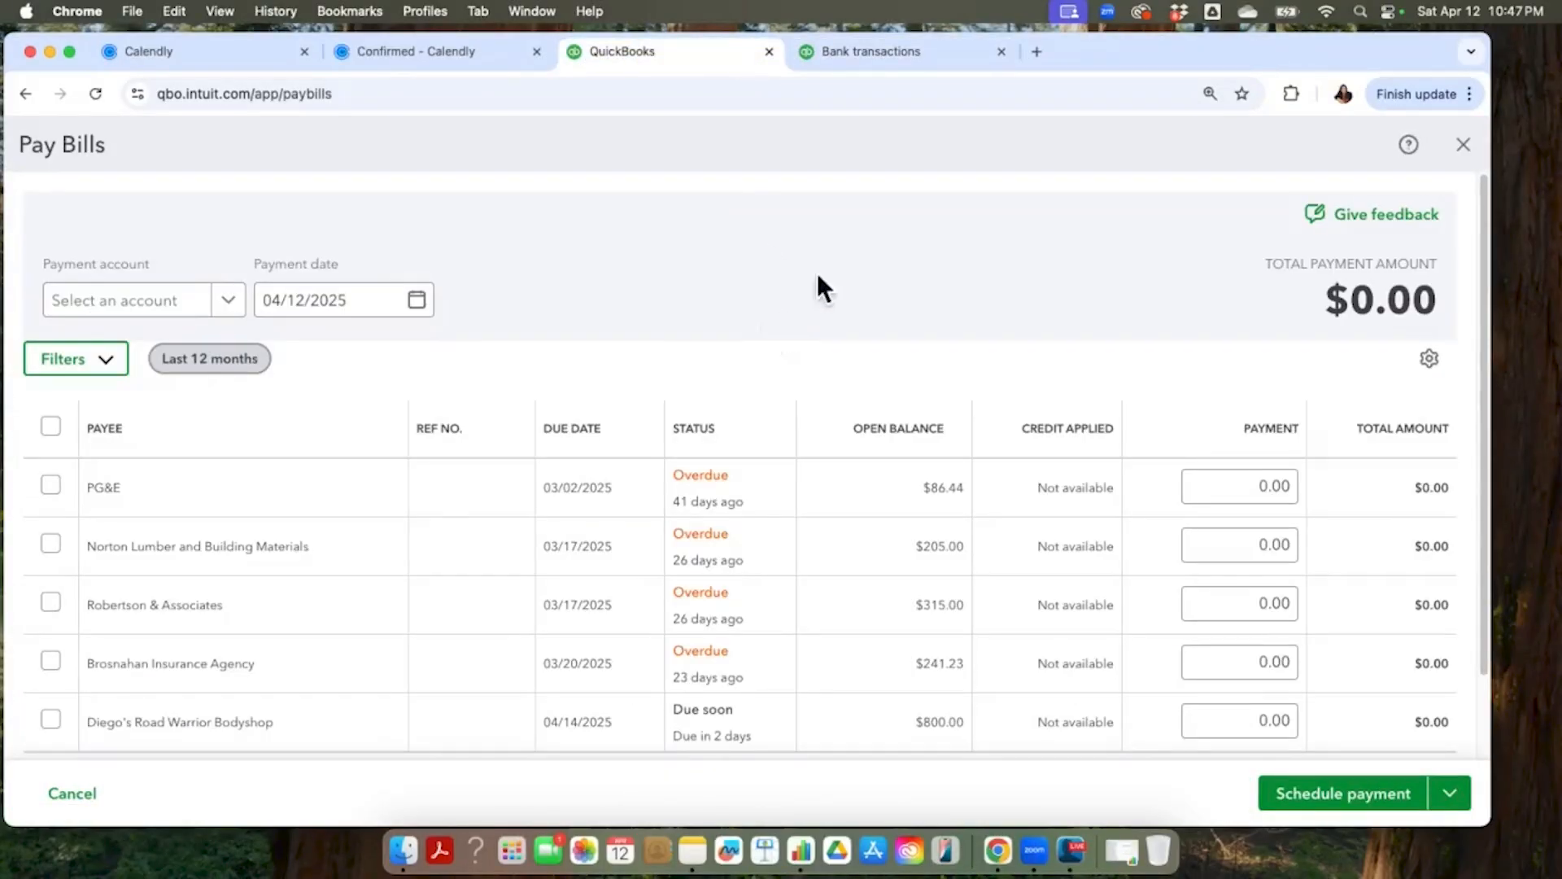
click(890, 50)
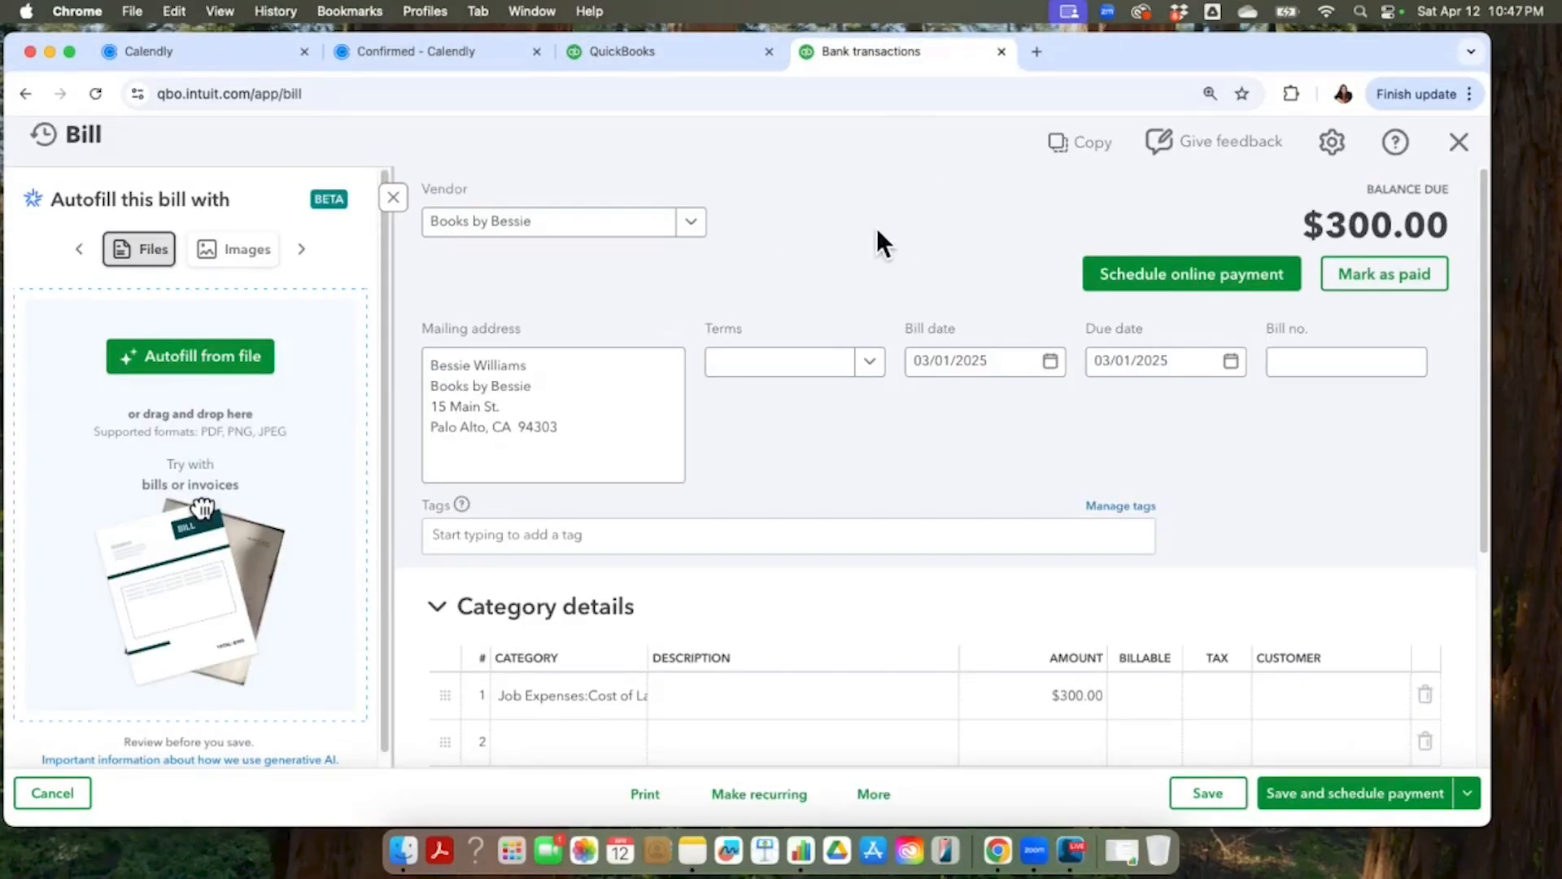
click(1459, 142)
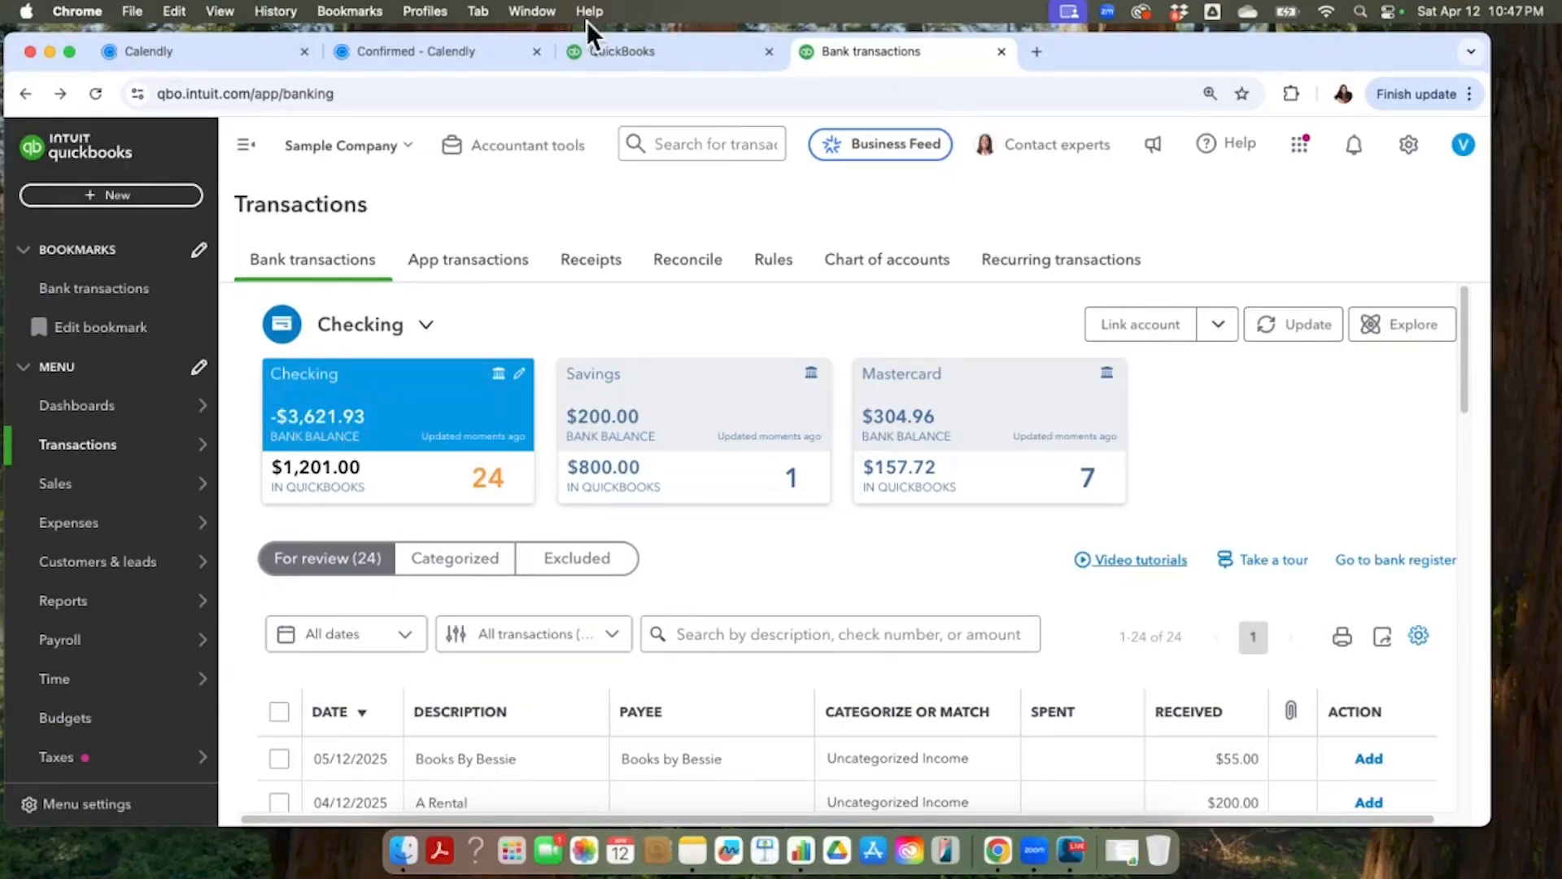
- Close the outdated Pay Bills page and reopen it to refresh the list of unpaid bills
click(724, 54)
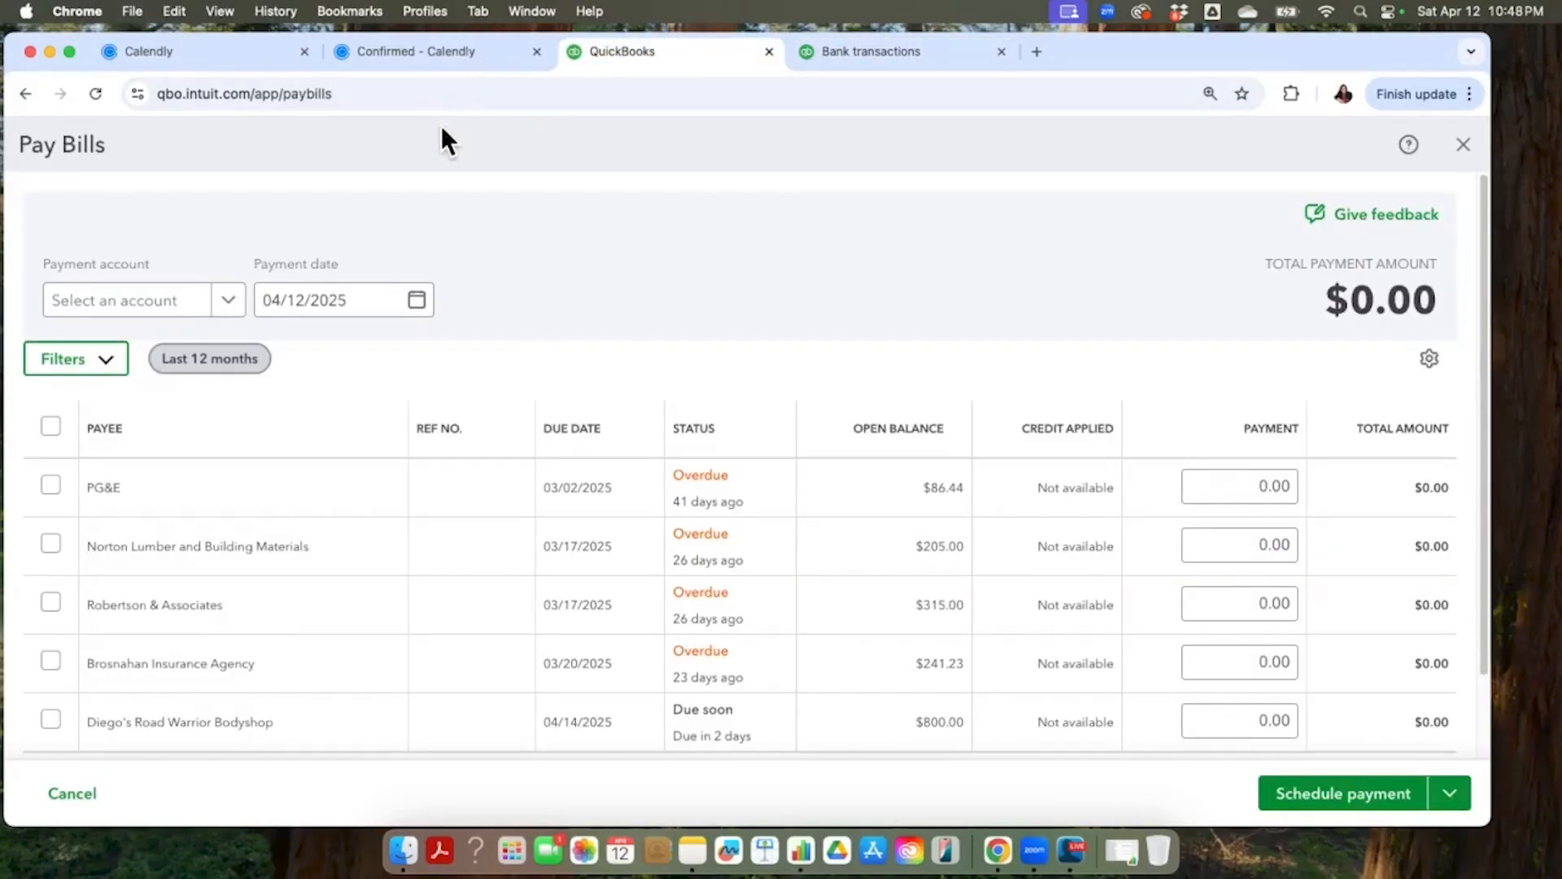
click(583, 443)
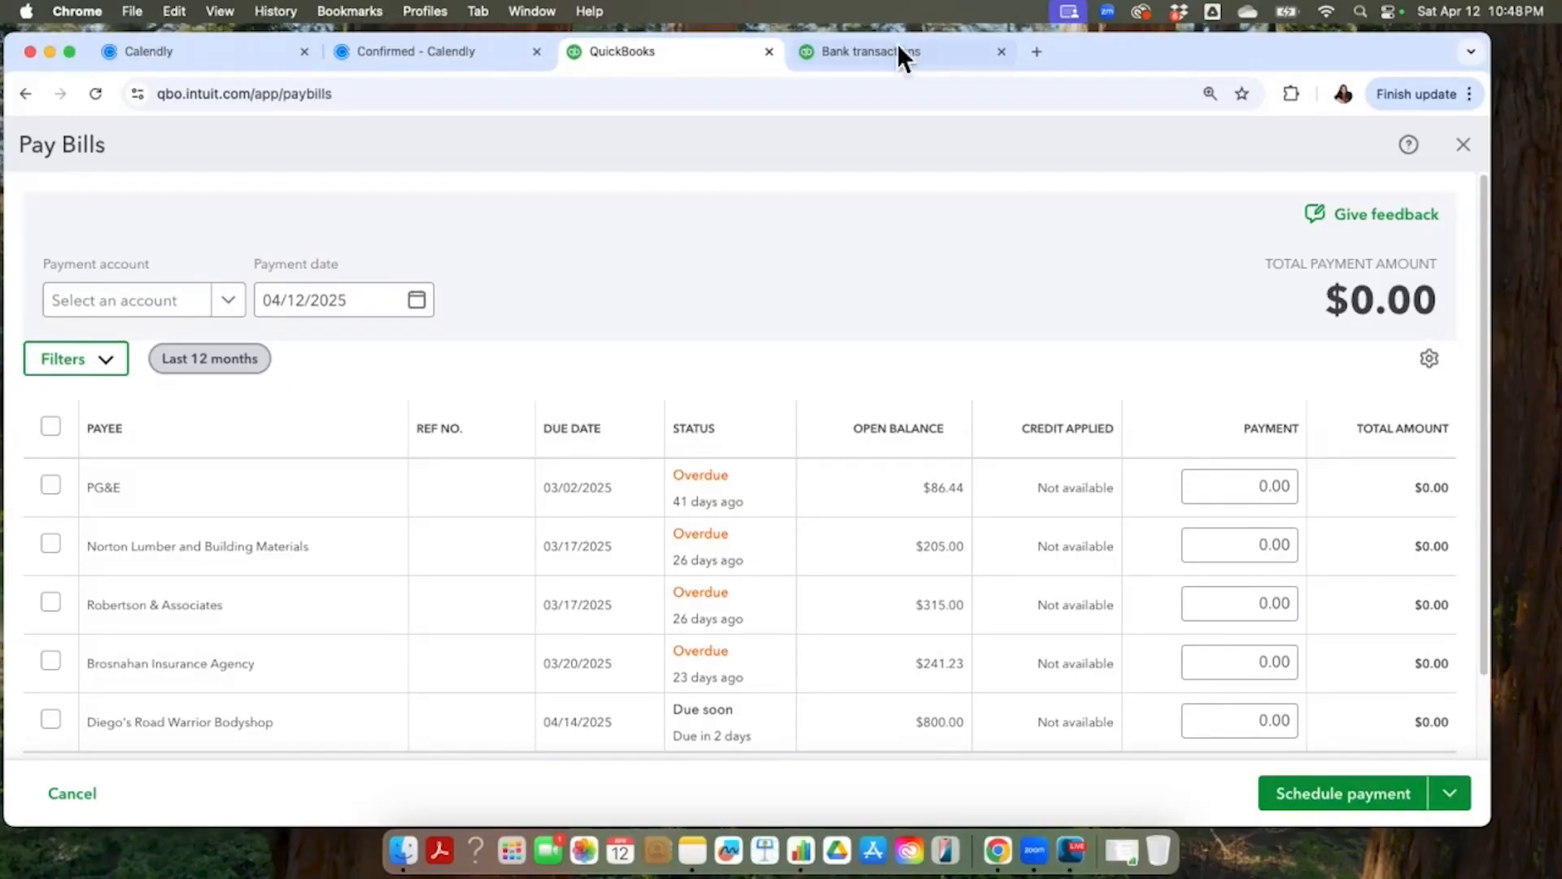
click(1463, 145)
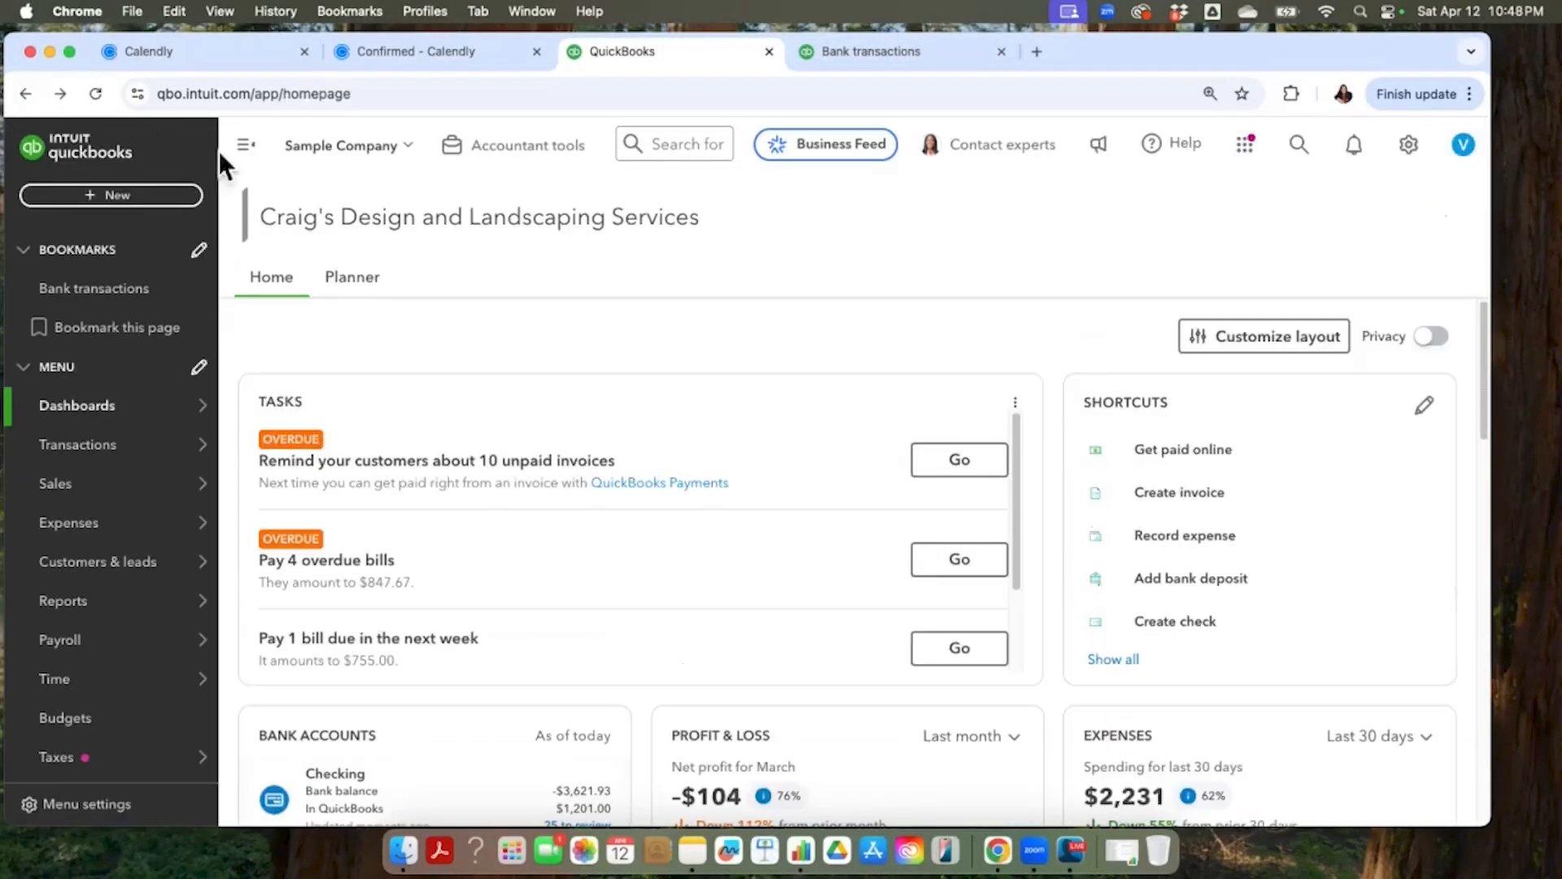
click(75, 173)
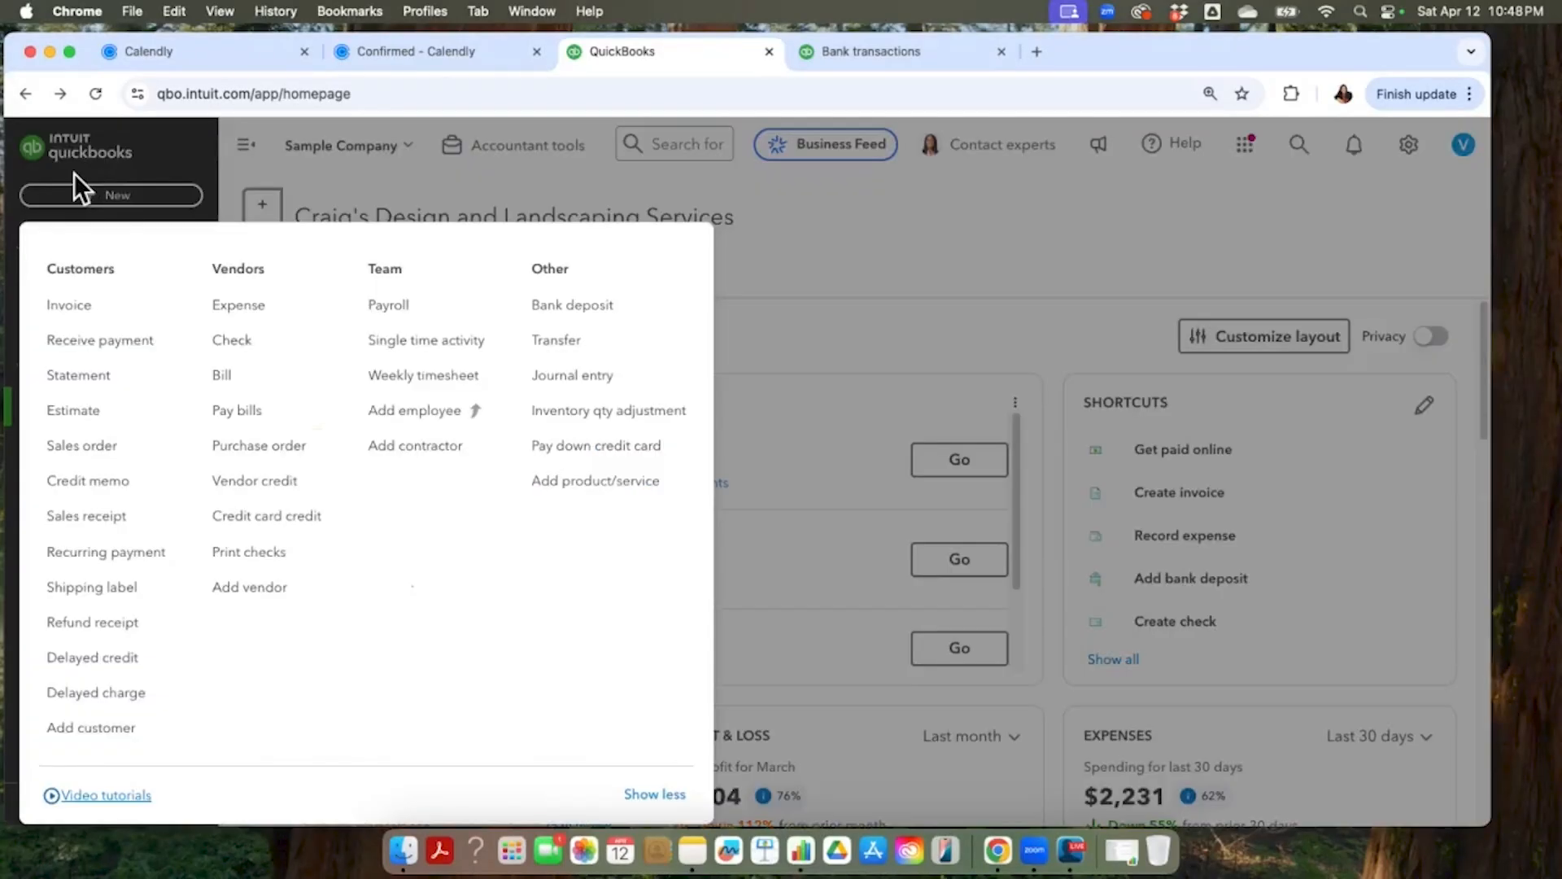
click(236, 403)
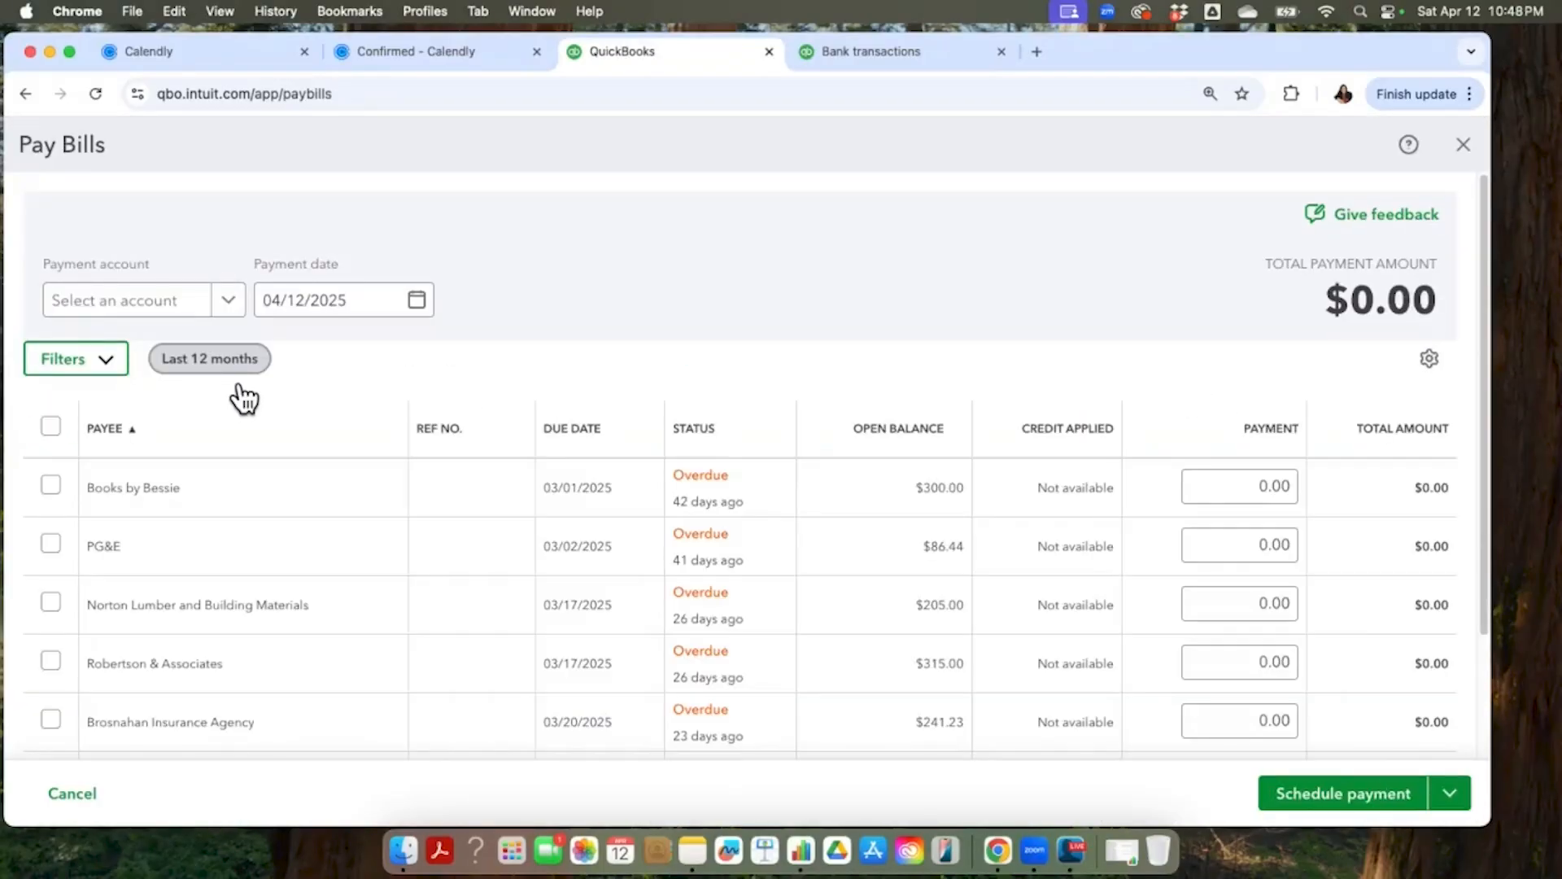
- Select the Diego's Road Warrior Bodyshop bill for payment
scroll(380, 511, down, 3)
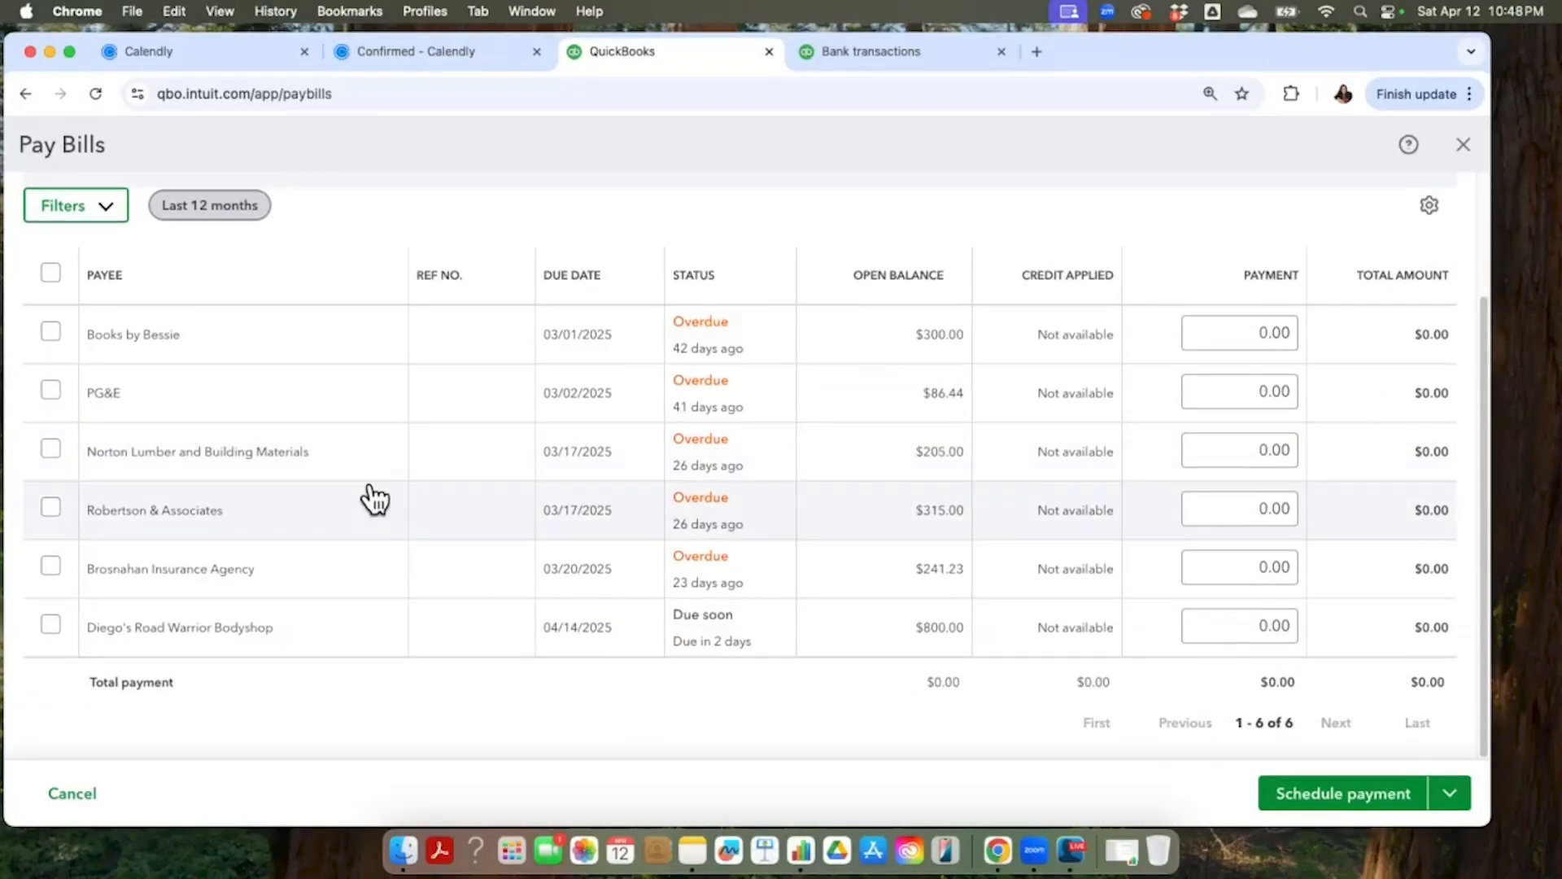
scroll(342, 468, up, 1)
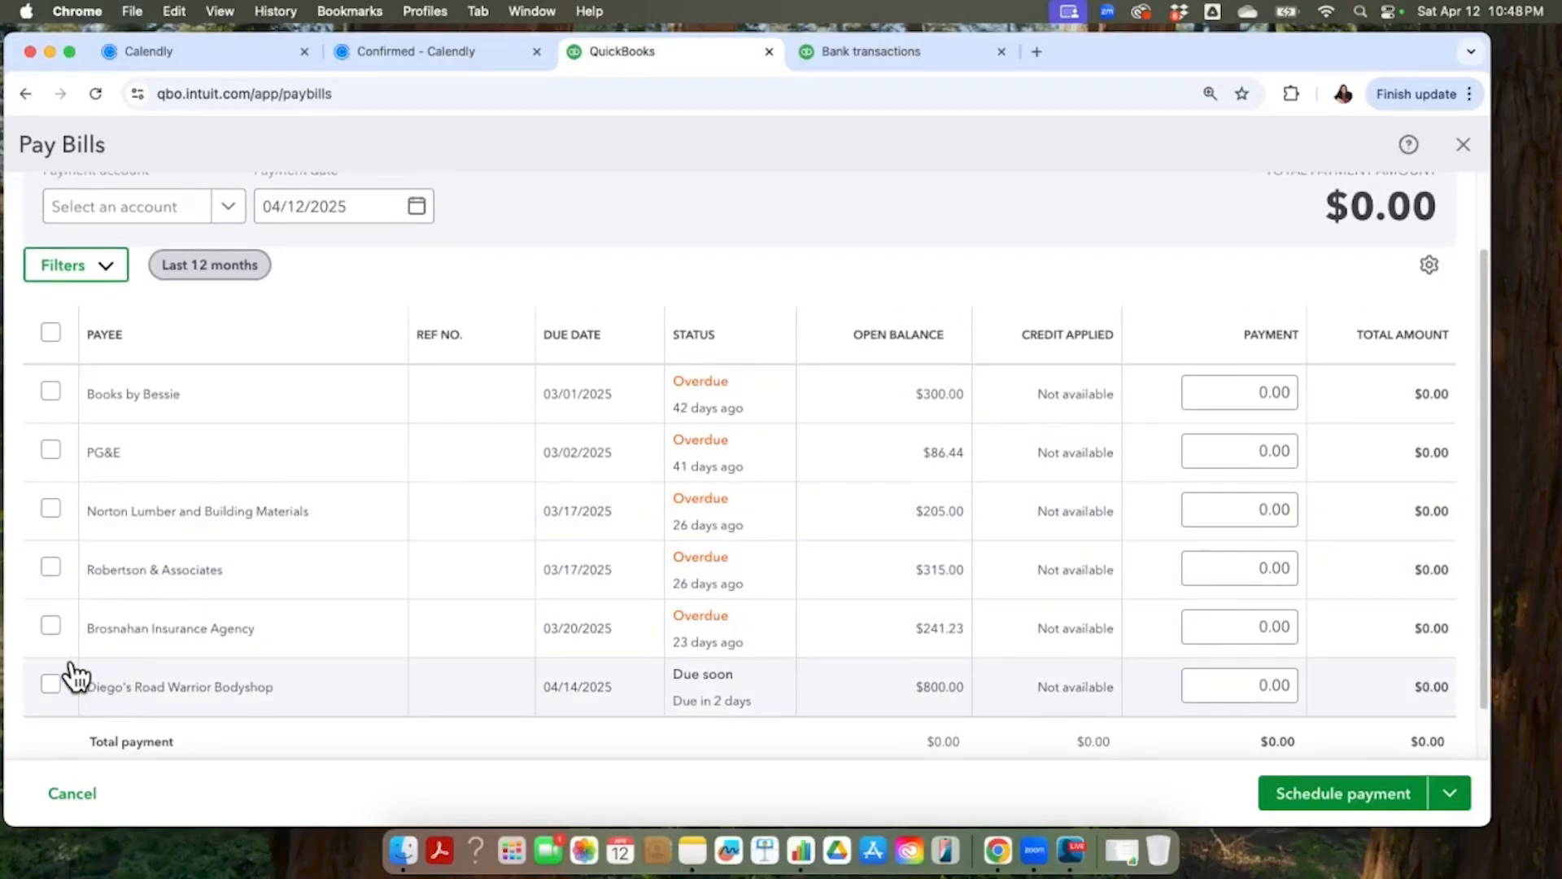
click(65, 674)
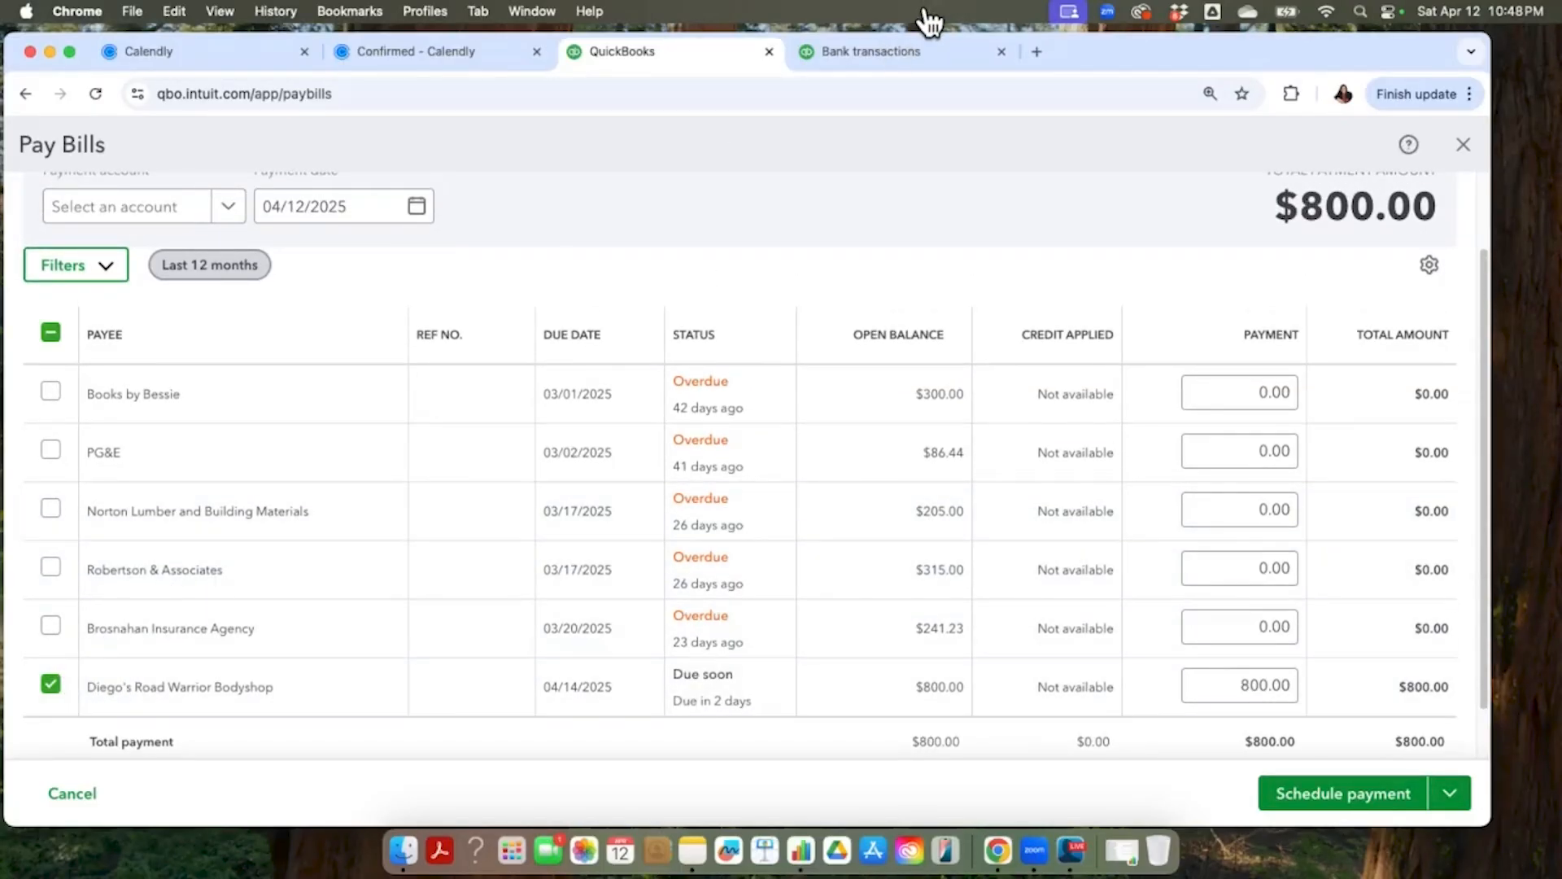
- Compare the selected Diego's Road Warrior Bodyshop bill with the $800.00 A Rental entry in the bank transactions, checking its date
click(890, 36)
scroll(792, 456, down, 5)
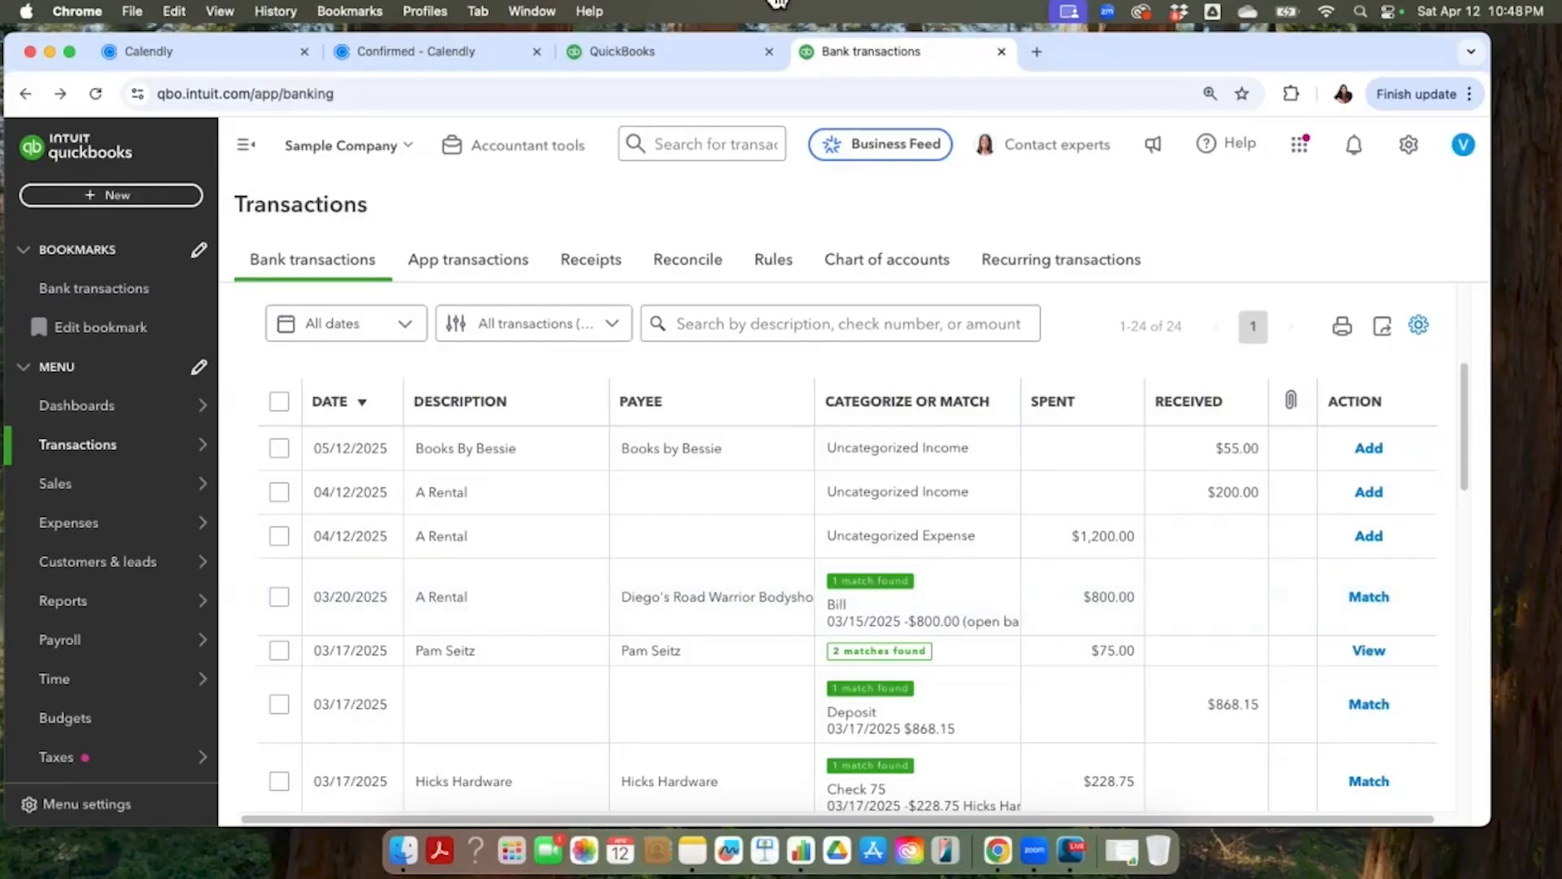
click(739, 36)
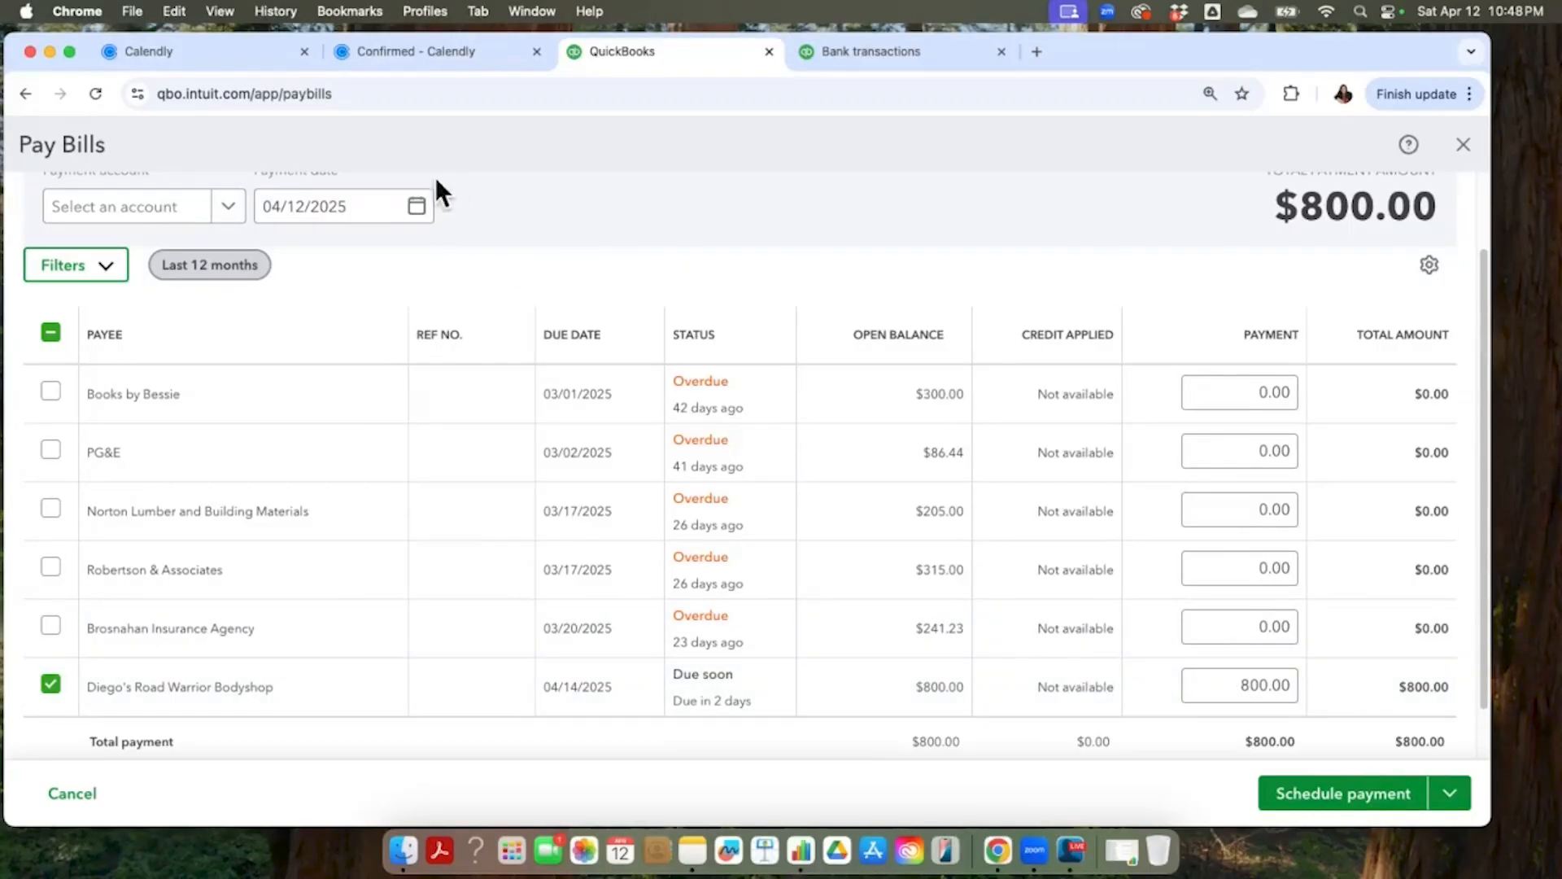
click(850, 49)
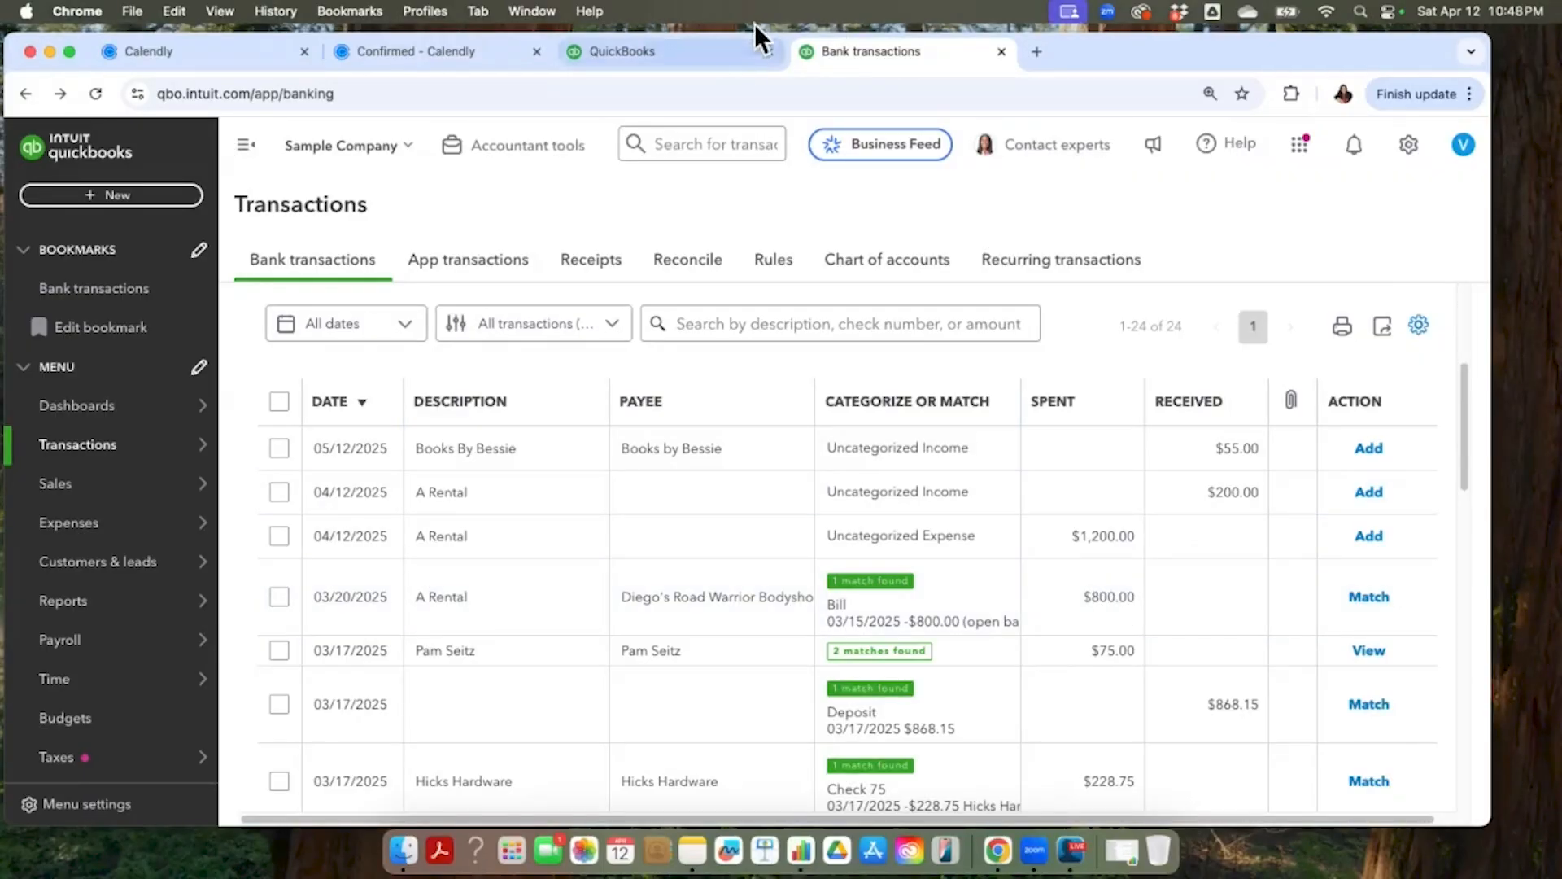
- Return to Pay Bills and set the payment date to 03/19/2025
click(748, 54)
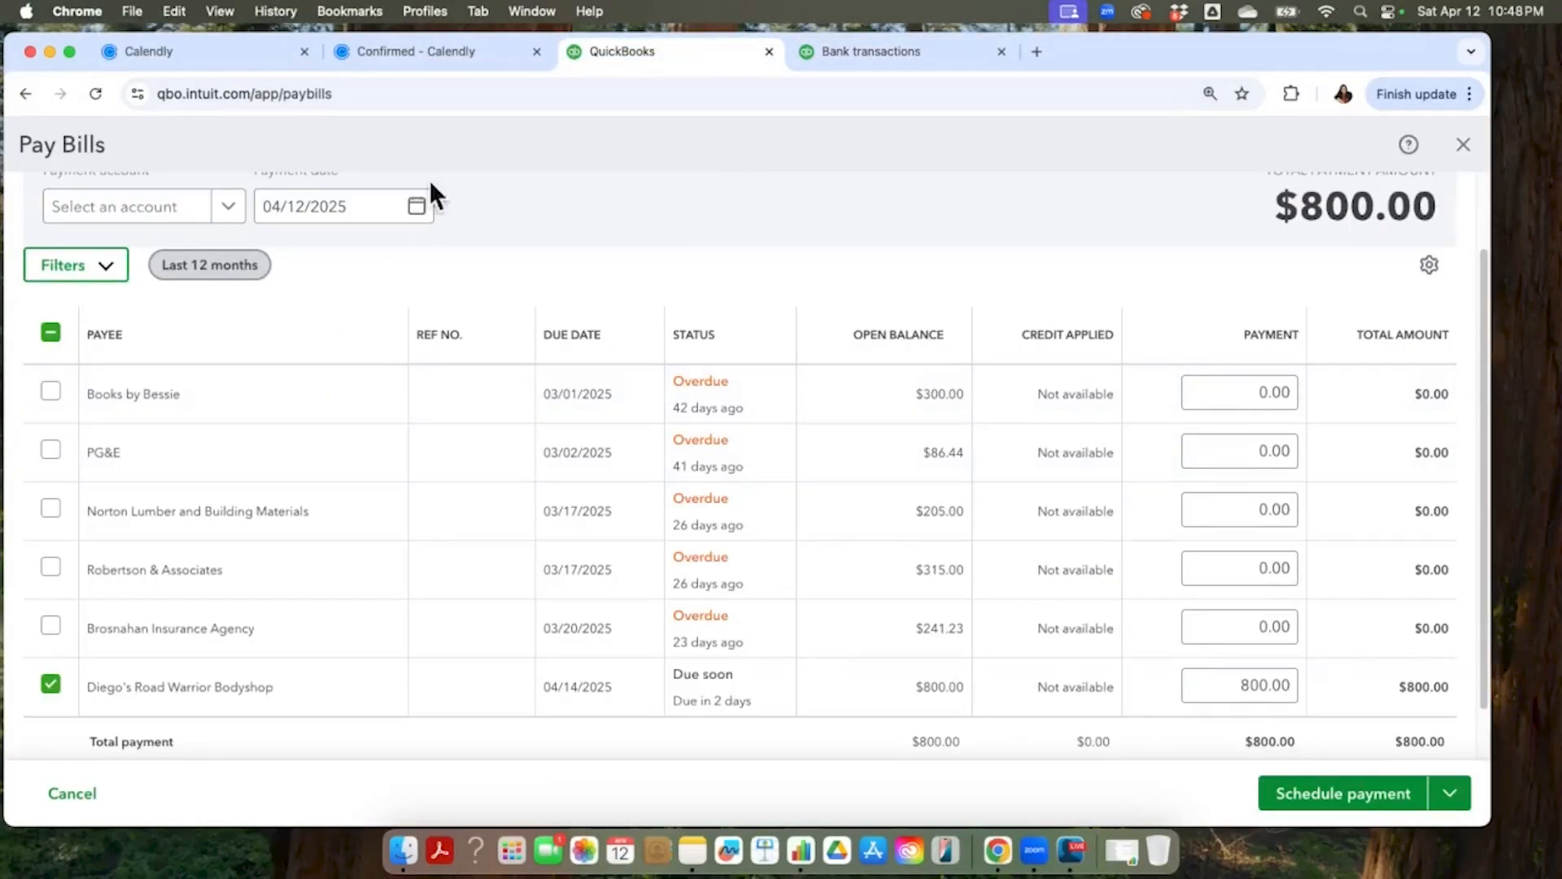
click(416, 203)
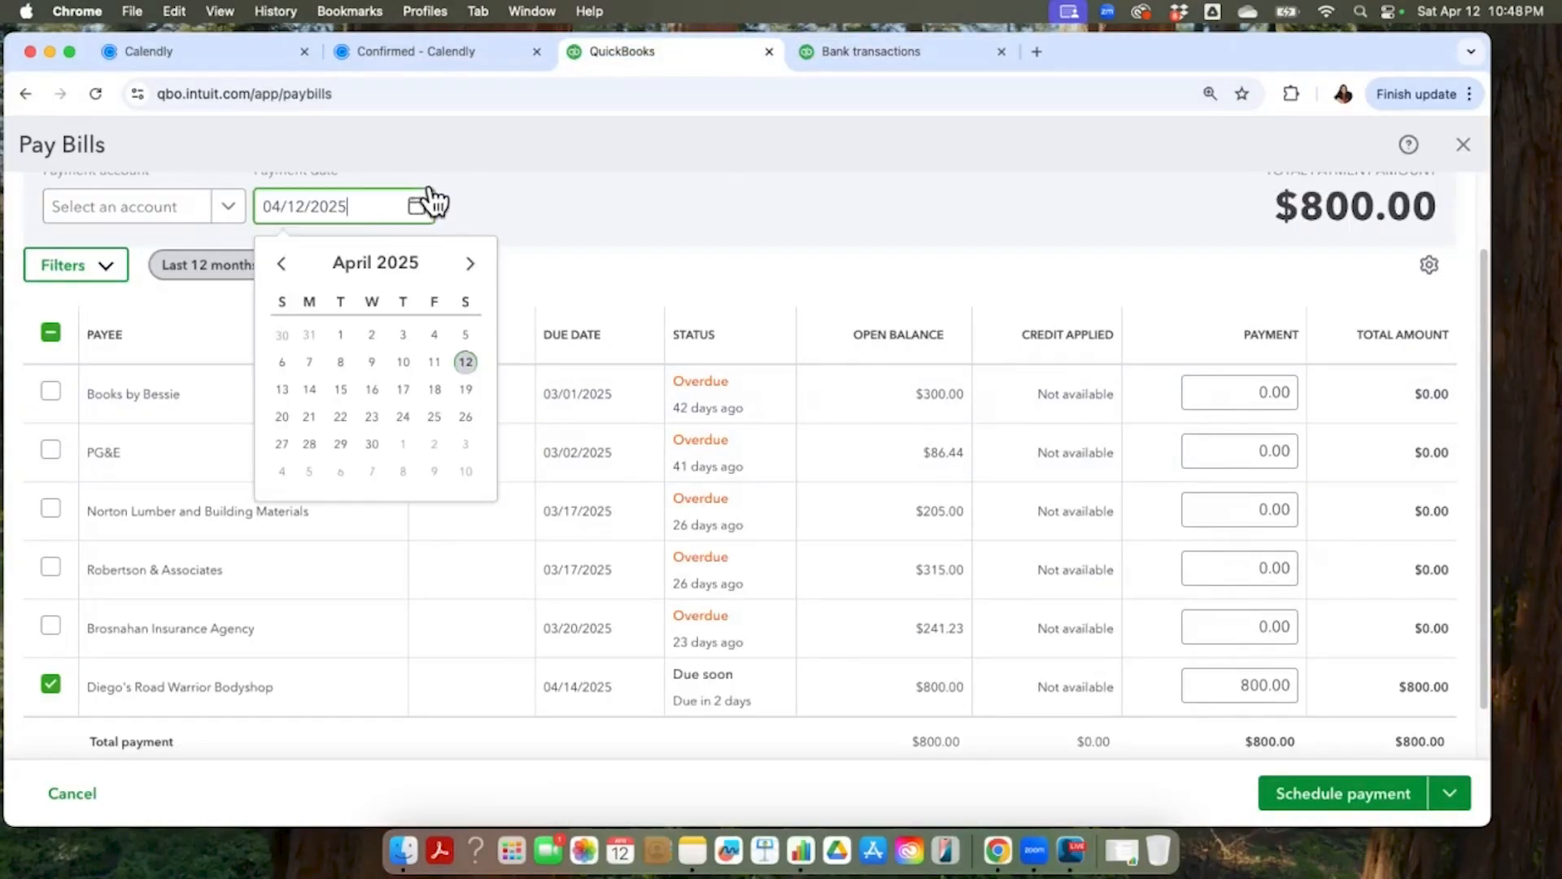
click(282, 260)
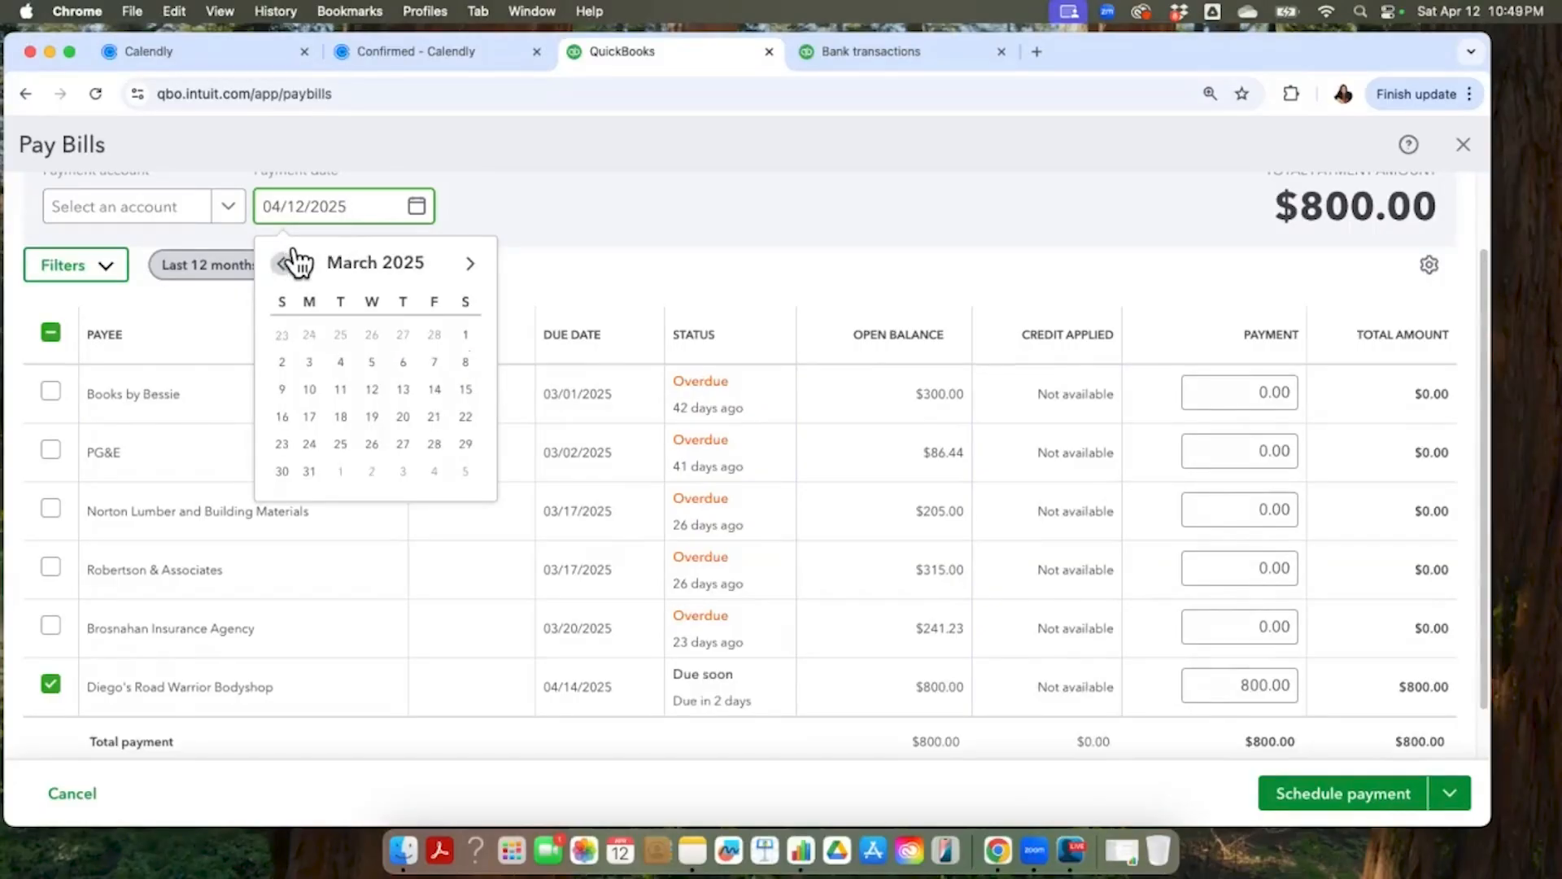
click(374, 411)
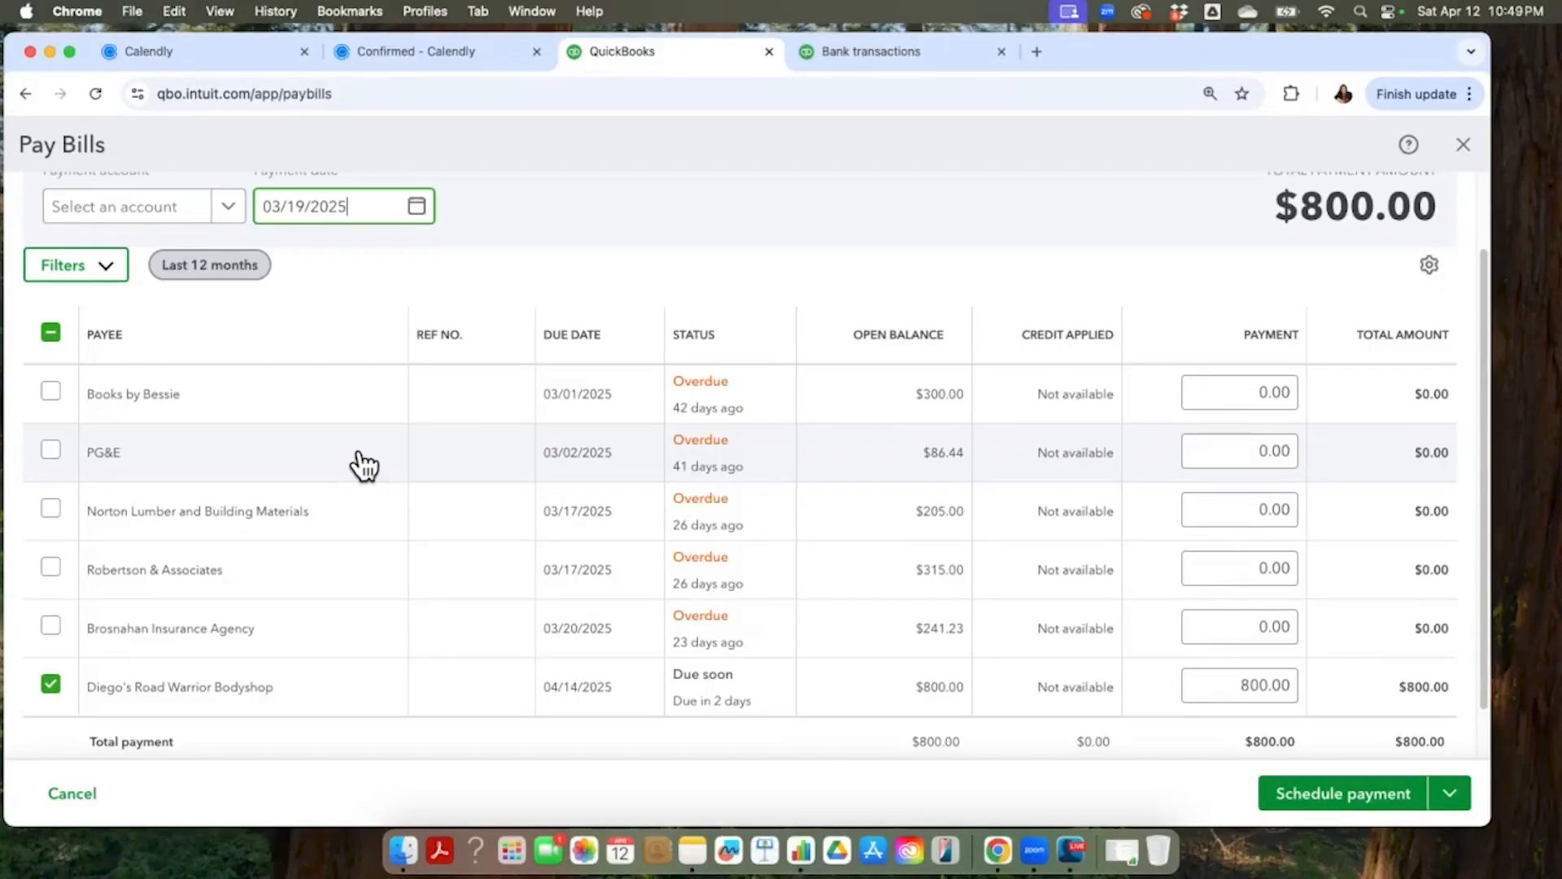
- Choose Checking as the payment account, referring to the bank transactions, and save the Diego's Road Warrior Bodyshop bill payment without closing Pay Bills
scroll(364, 463, up, 1)
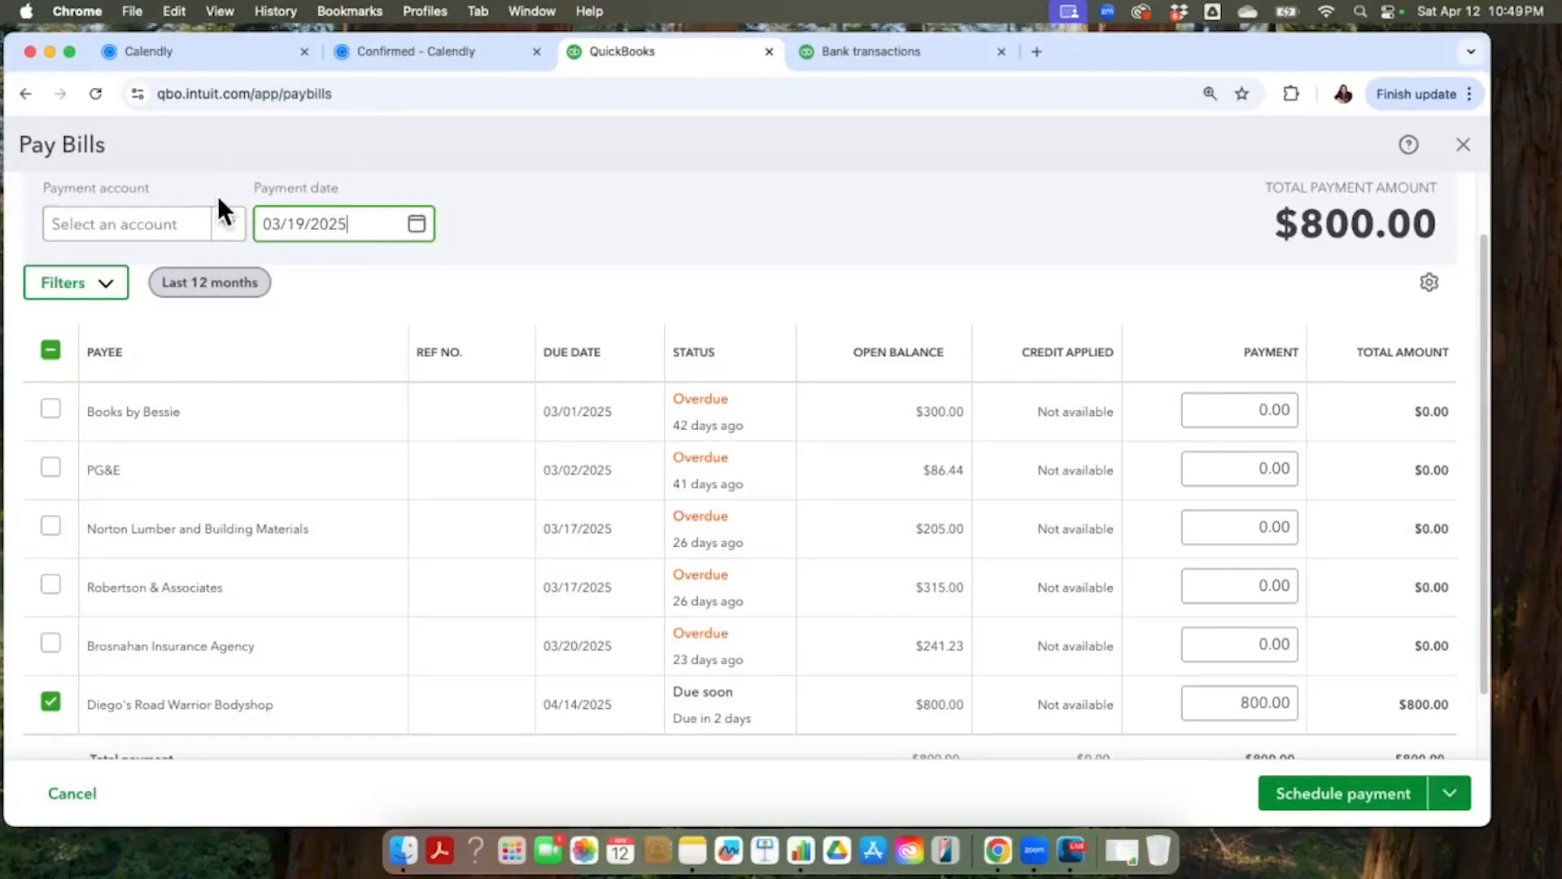
click(230, 222)
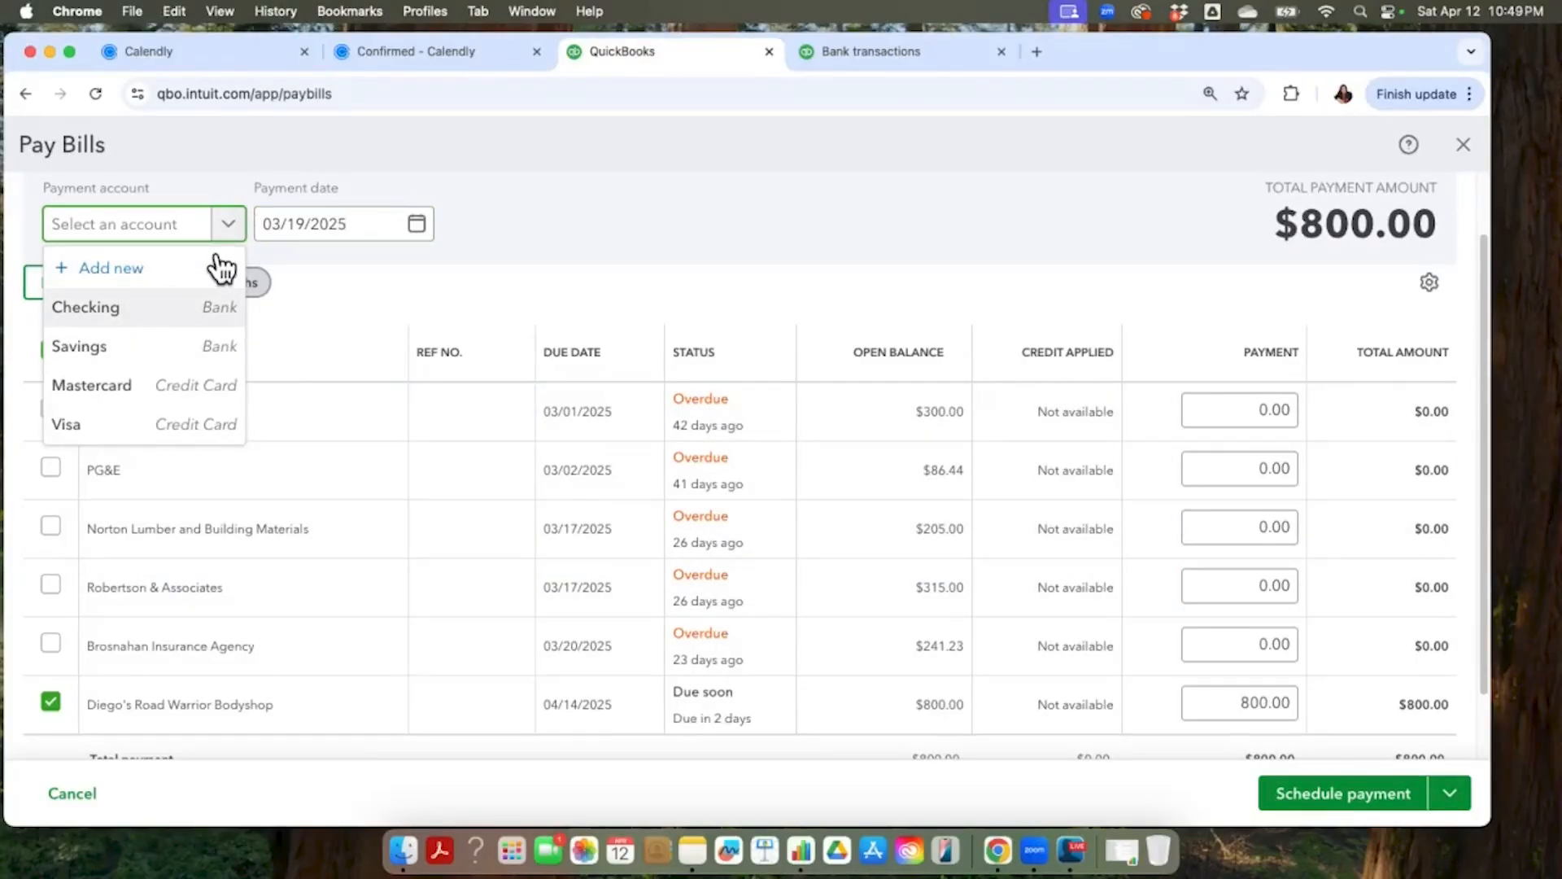
click(888, 40)
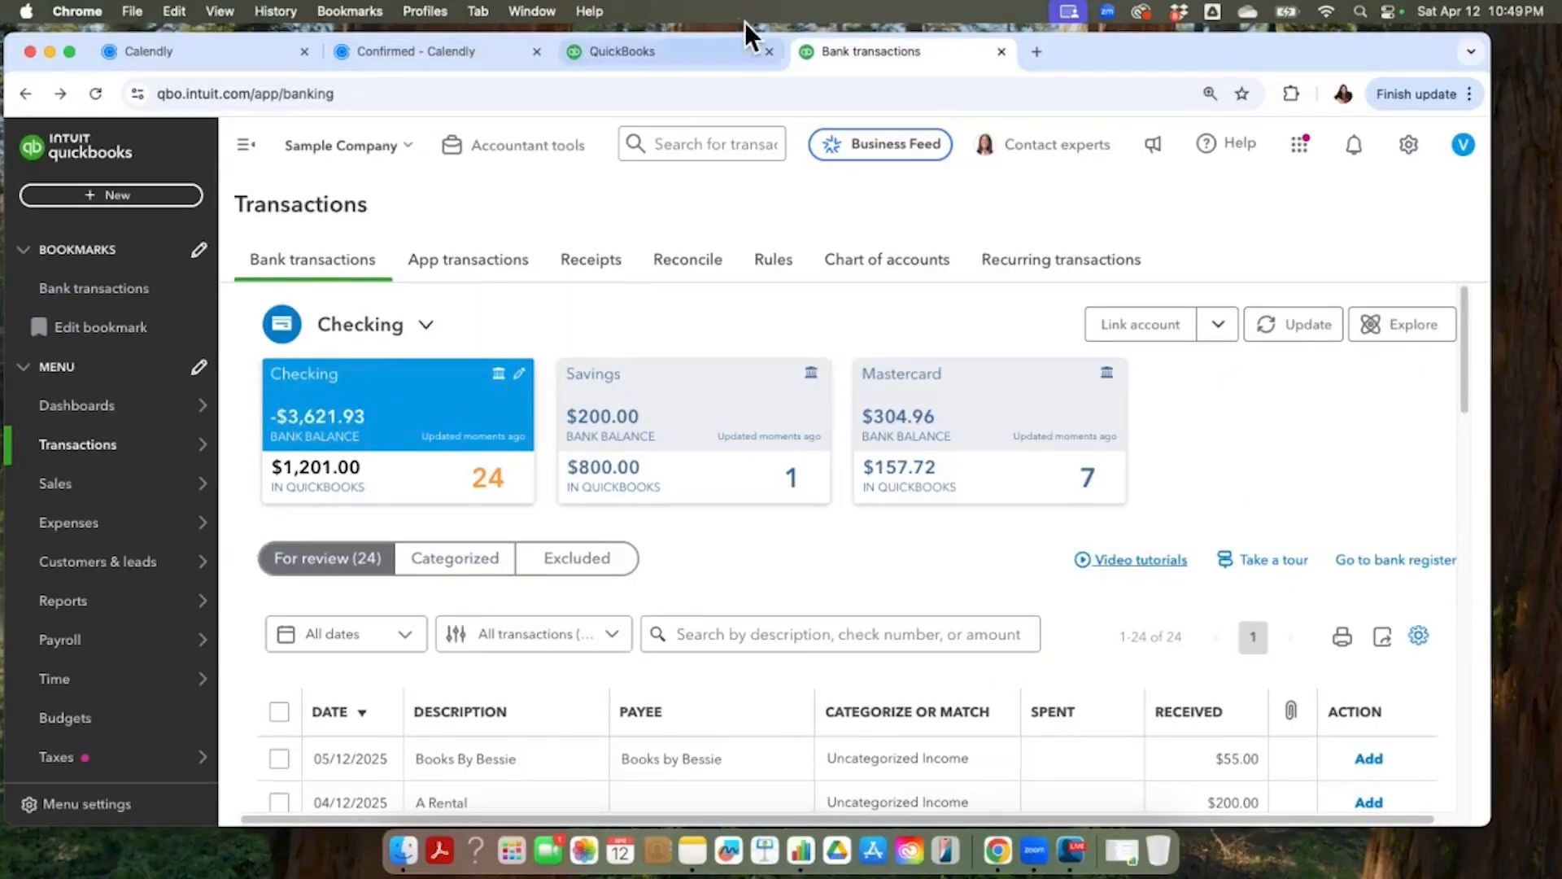
click(728, 40)
click(167, 313)
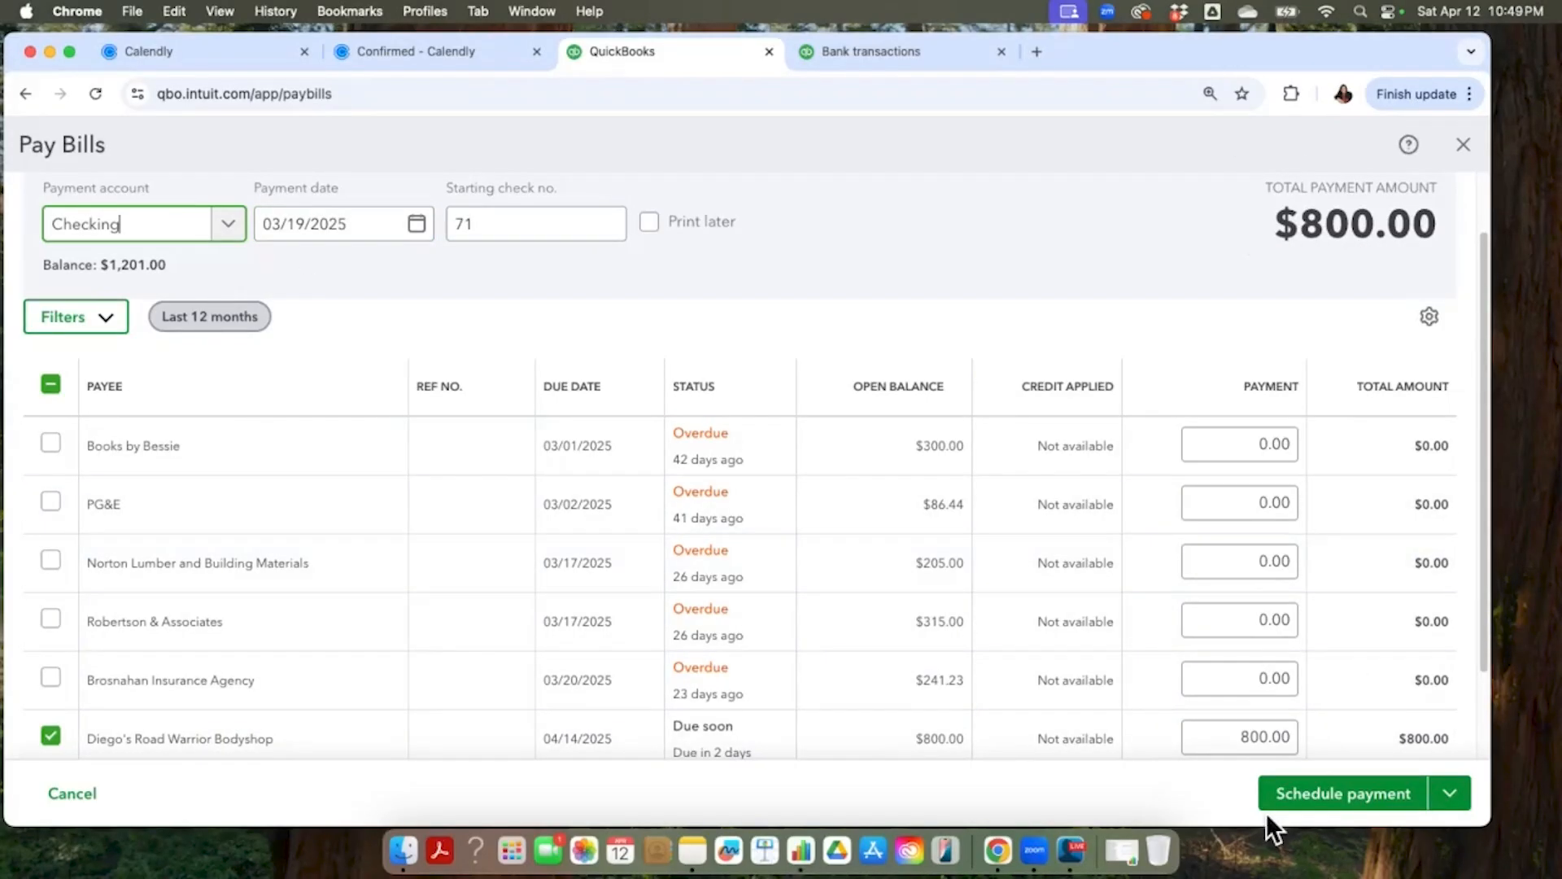
click(1445, 787)
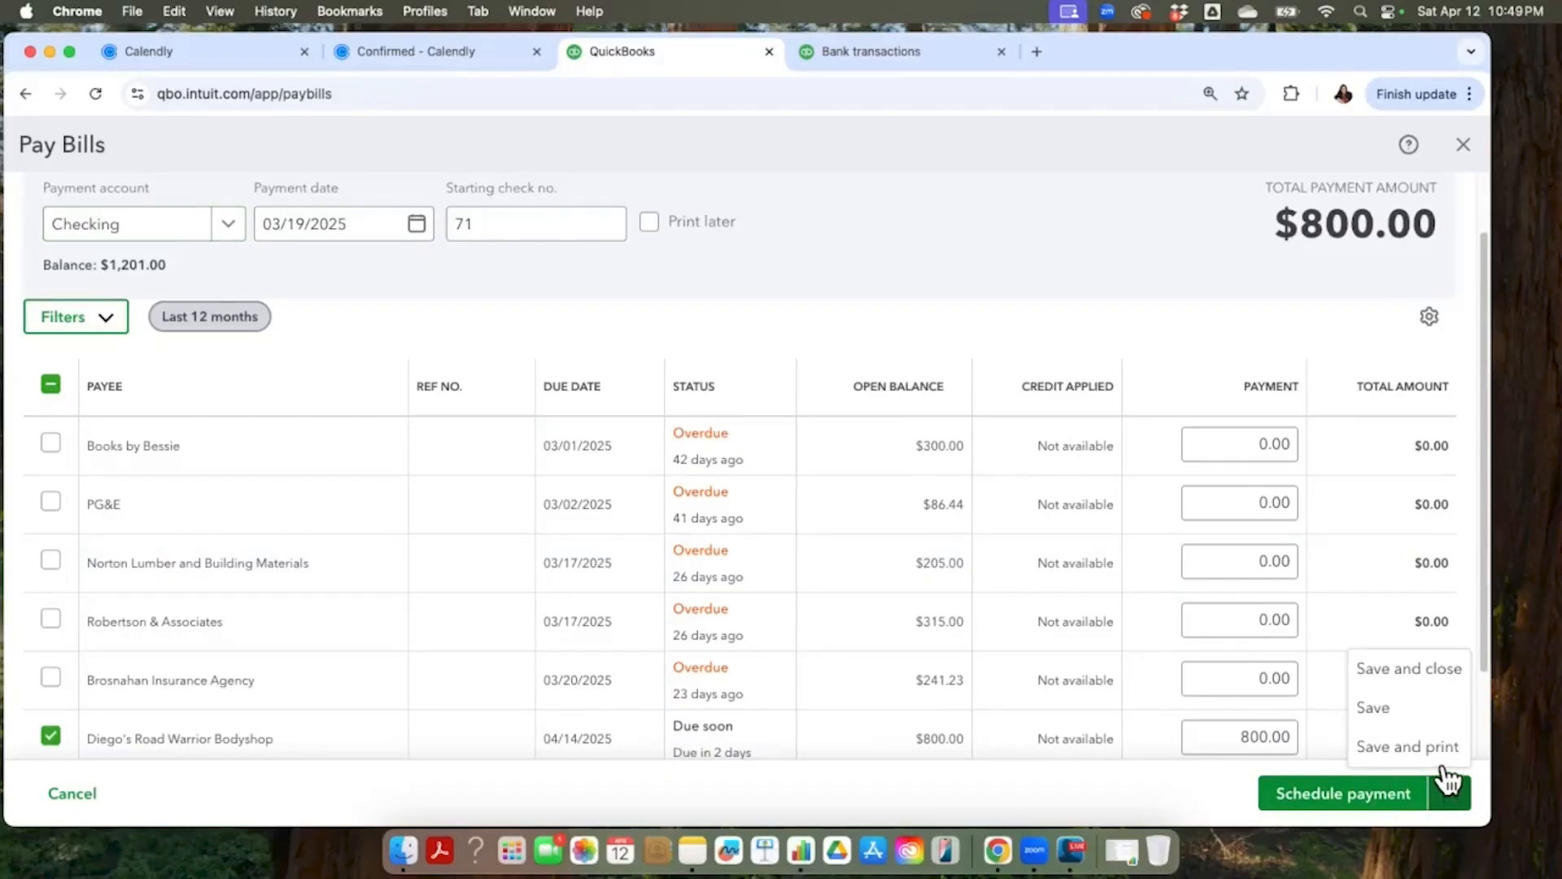
click(1410, 691)
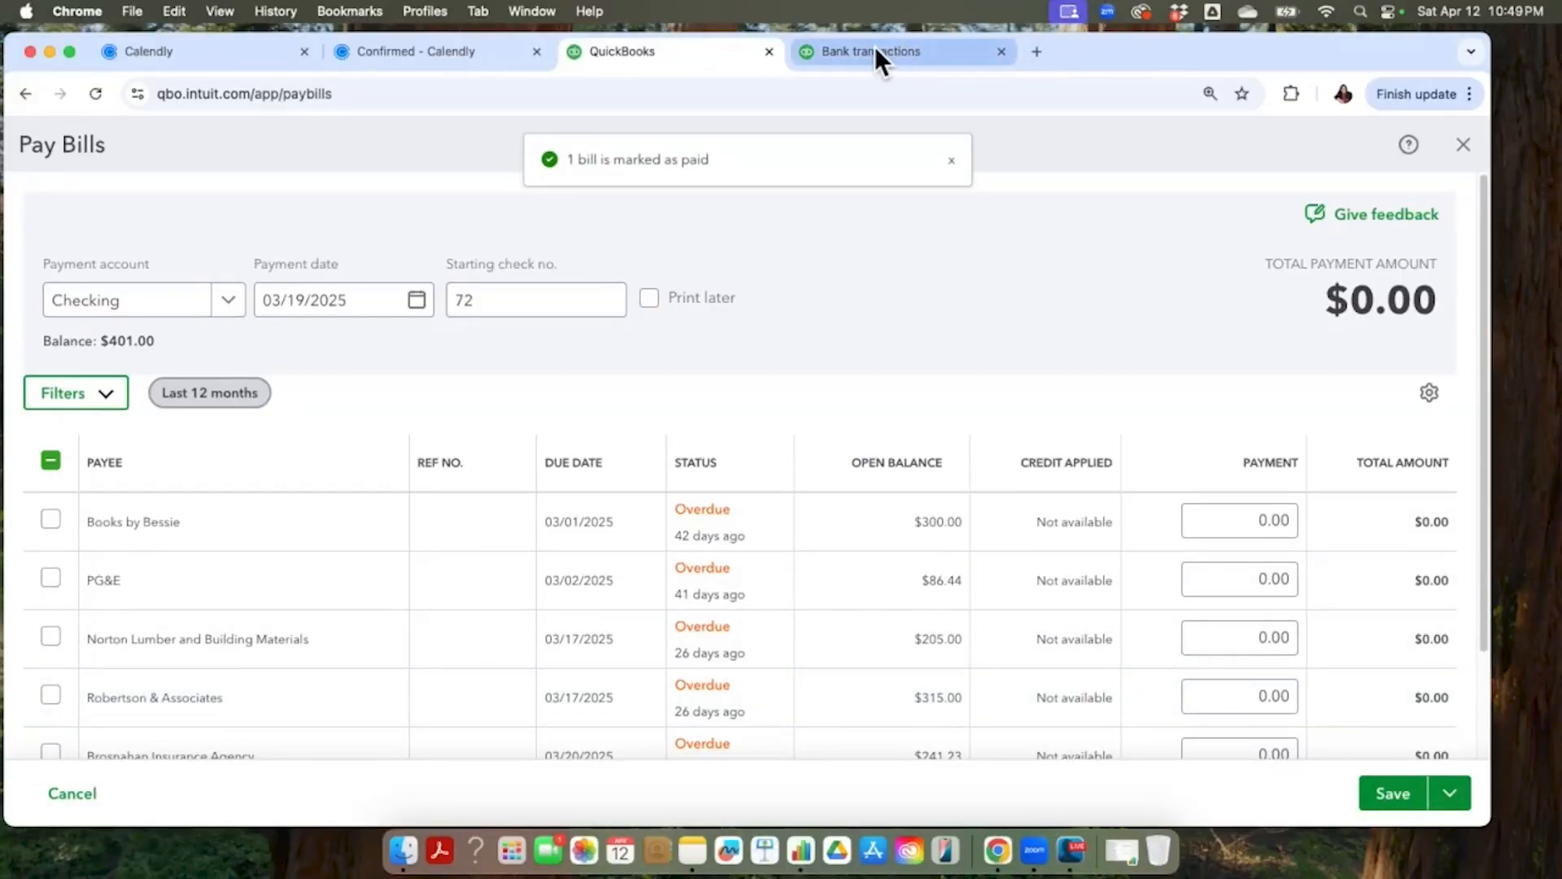
- Match the 03/20/2025 A Rental bank transaction for $800.00 to the Diego's Road Warrior Bodyshop bill payment
click(875, 49)
click(488, 546)
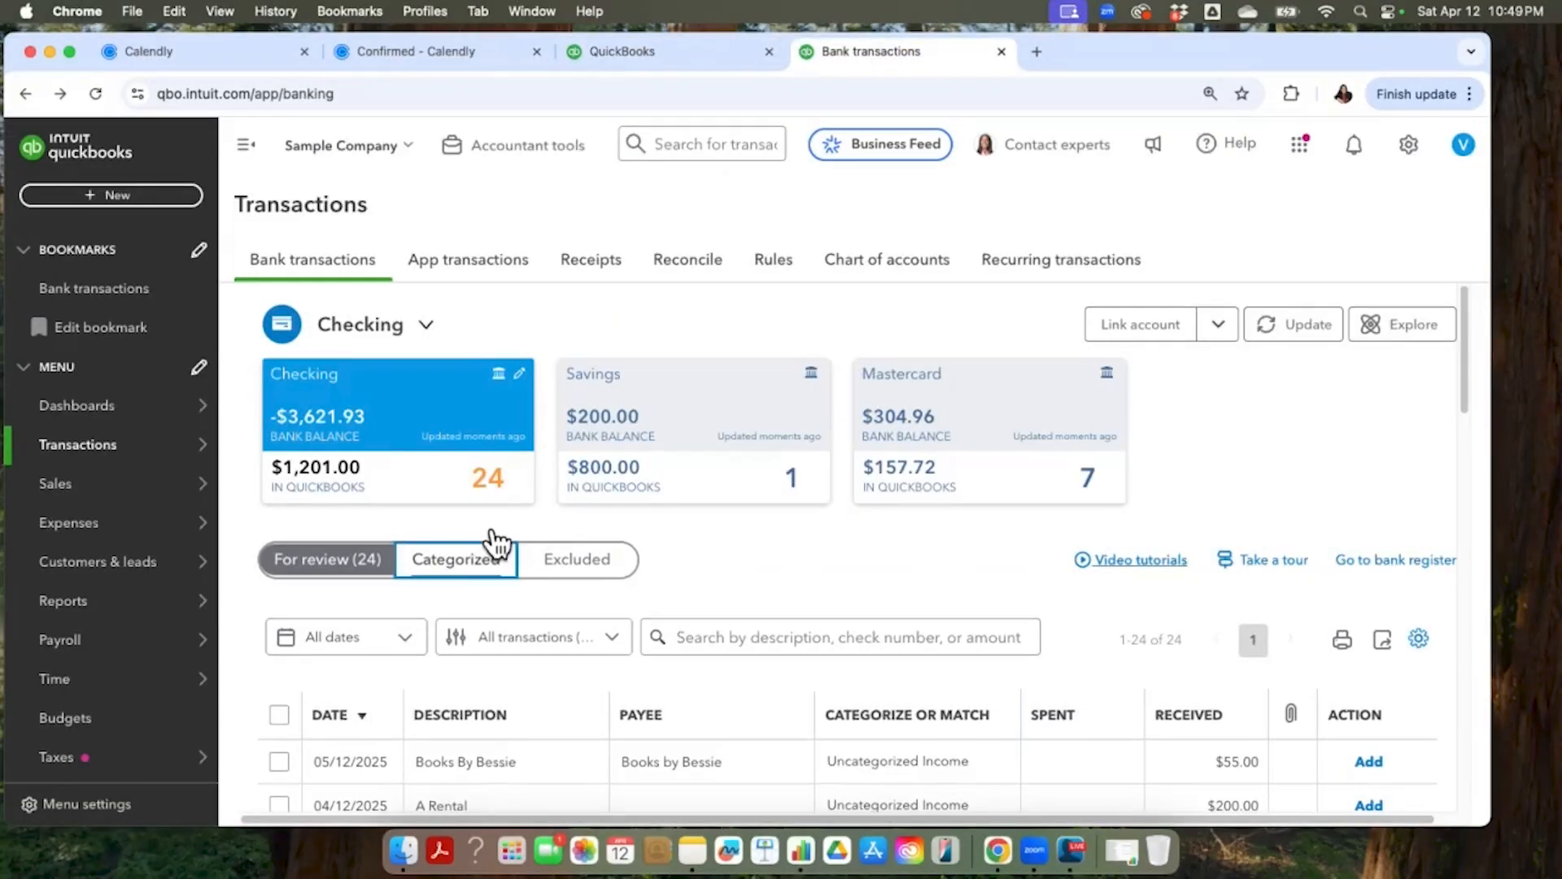
click(351, 556)
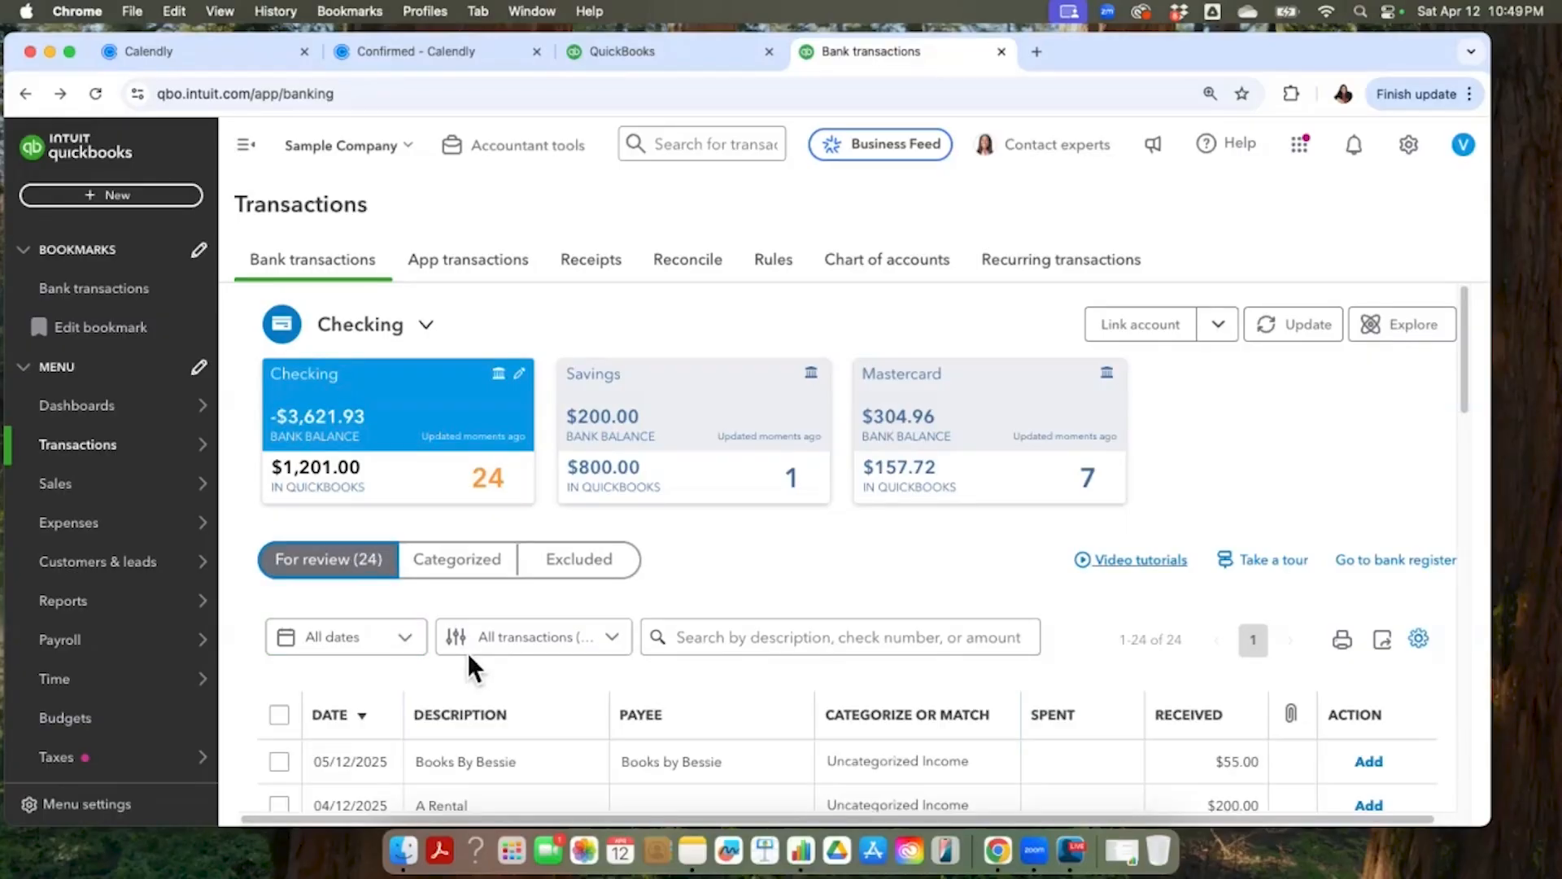
scroll(467, 652, down, 5)
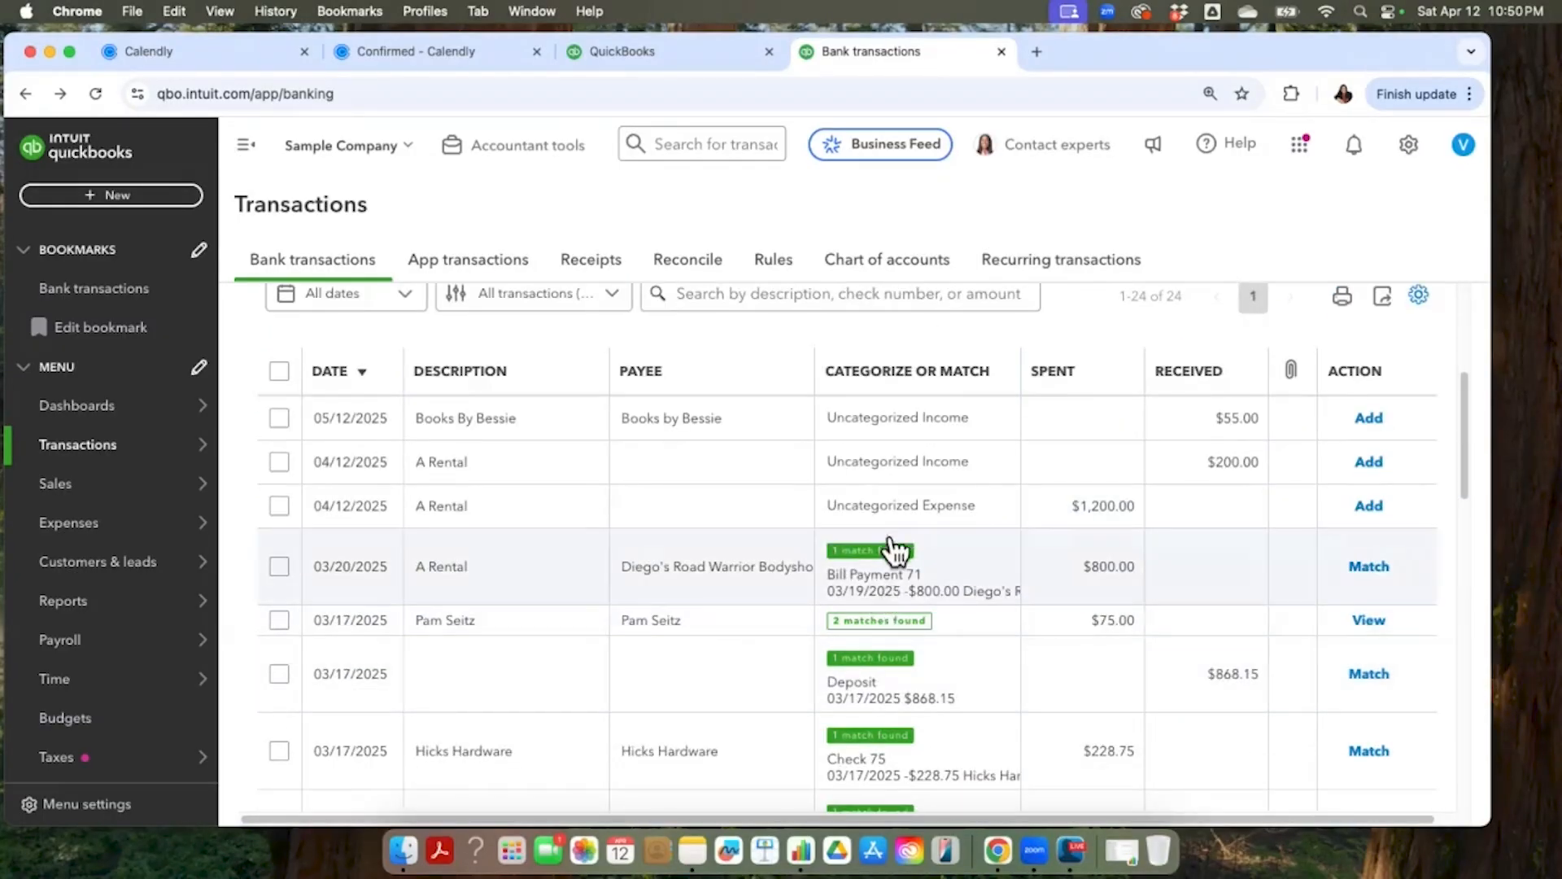
click(1375, 563)
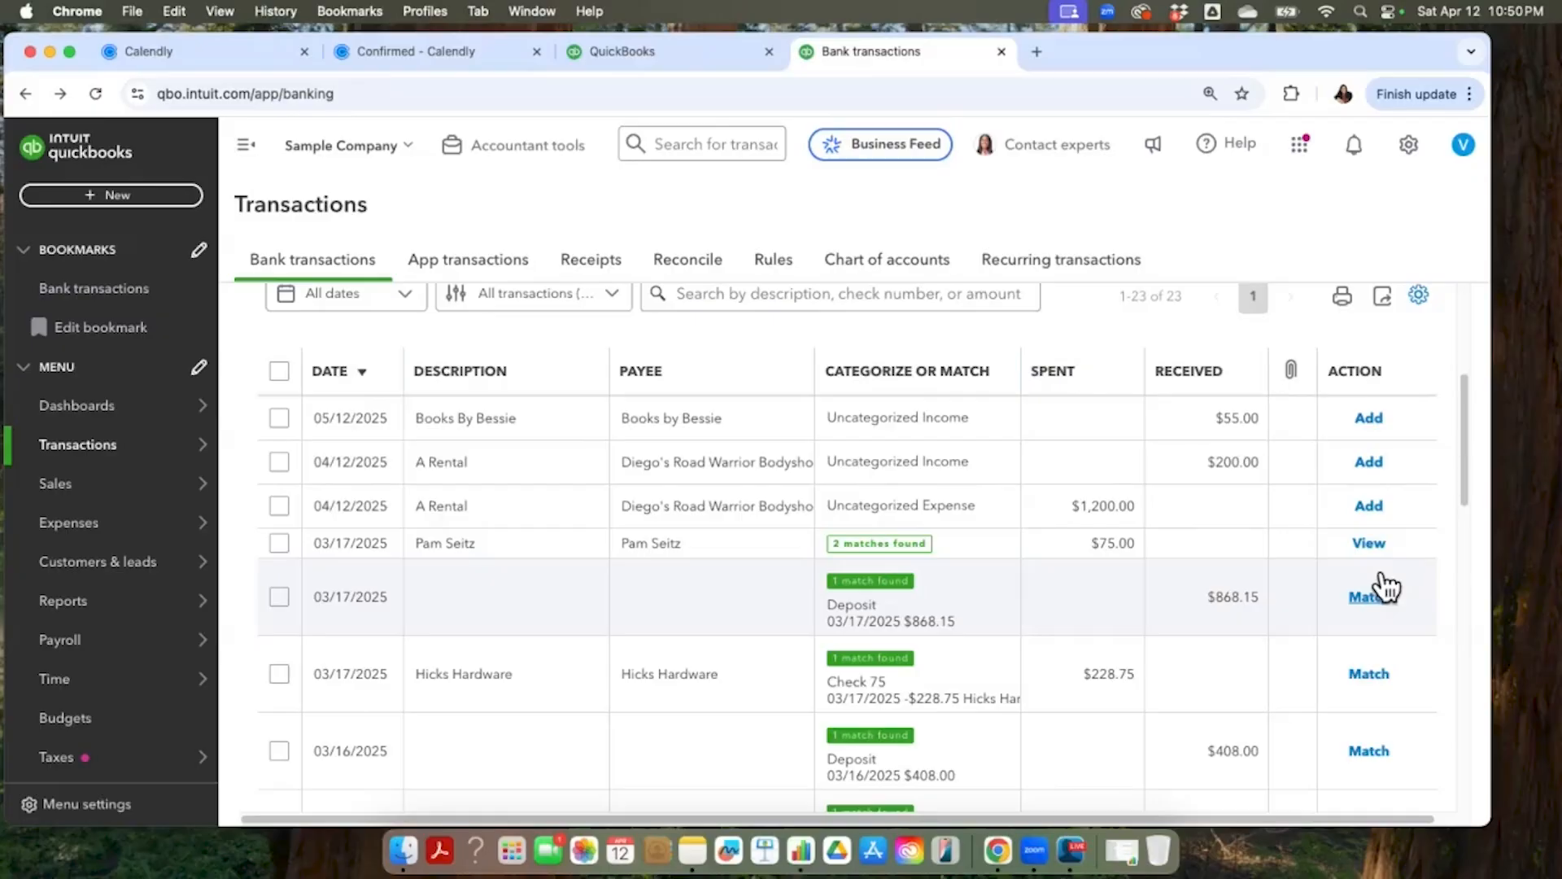
- Open the bill payment matched to the $800.00 A Rental entry from the categorized transactions and examine its payment details and linked bill
scroll(1058, 562, up, 3)
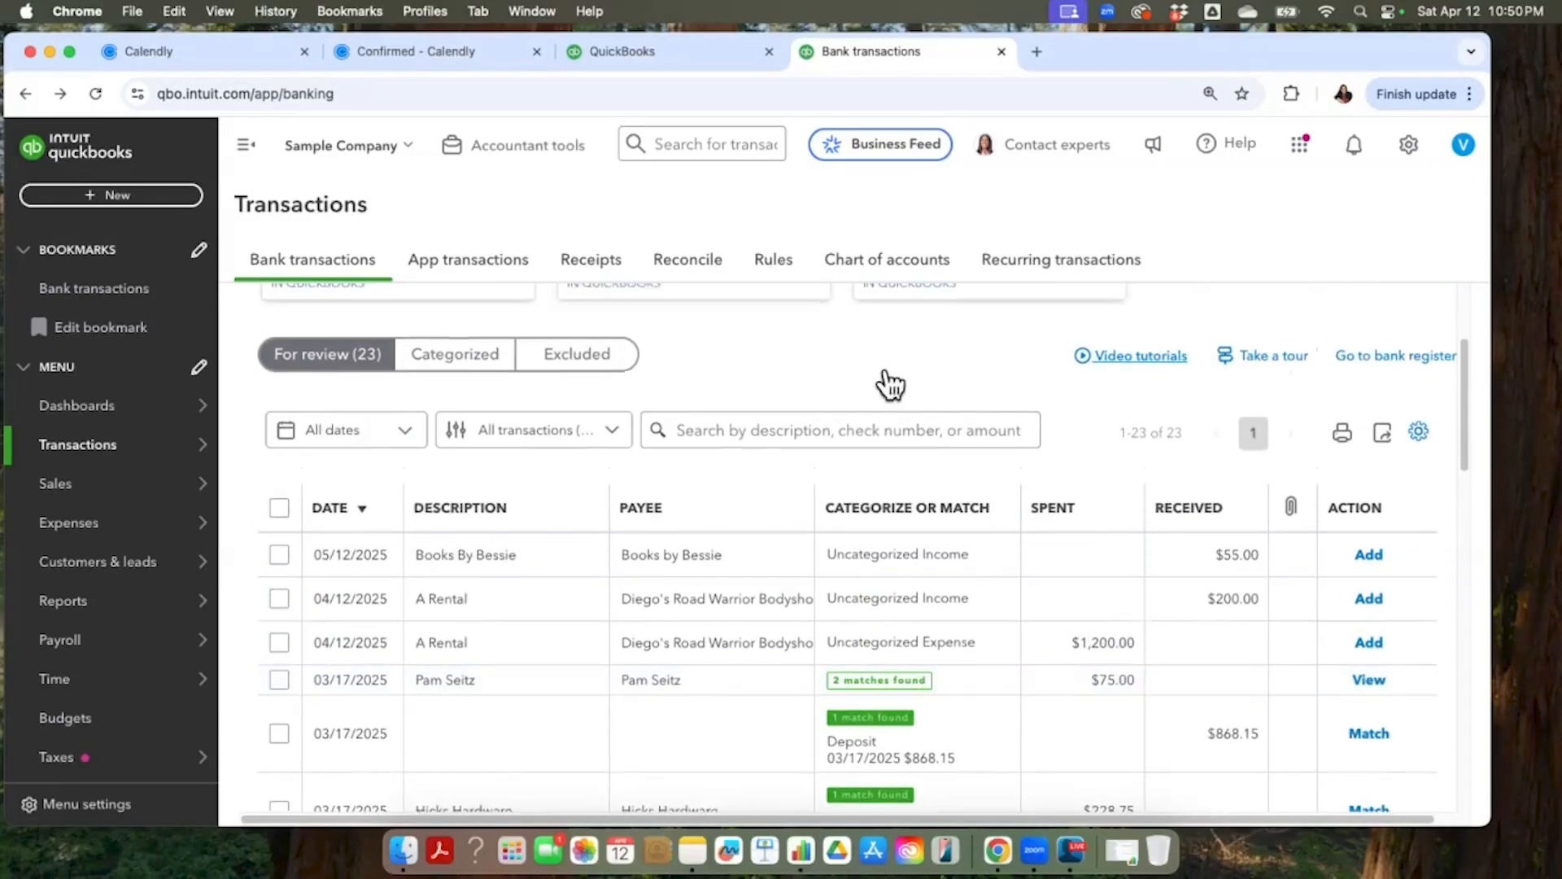
click(443, 352)
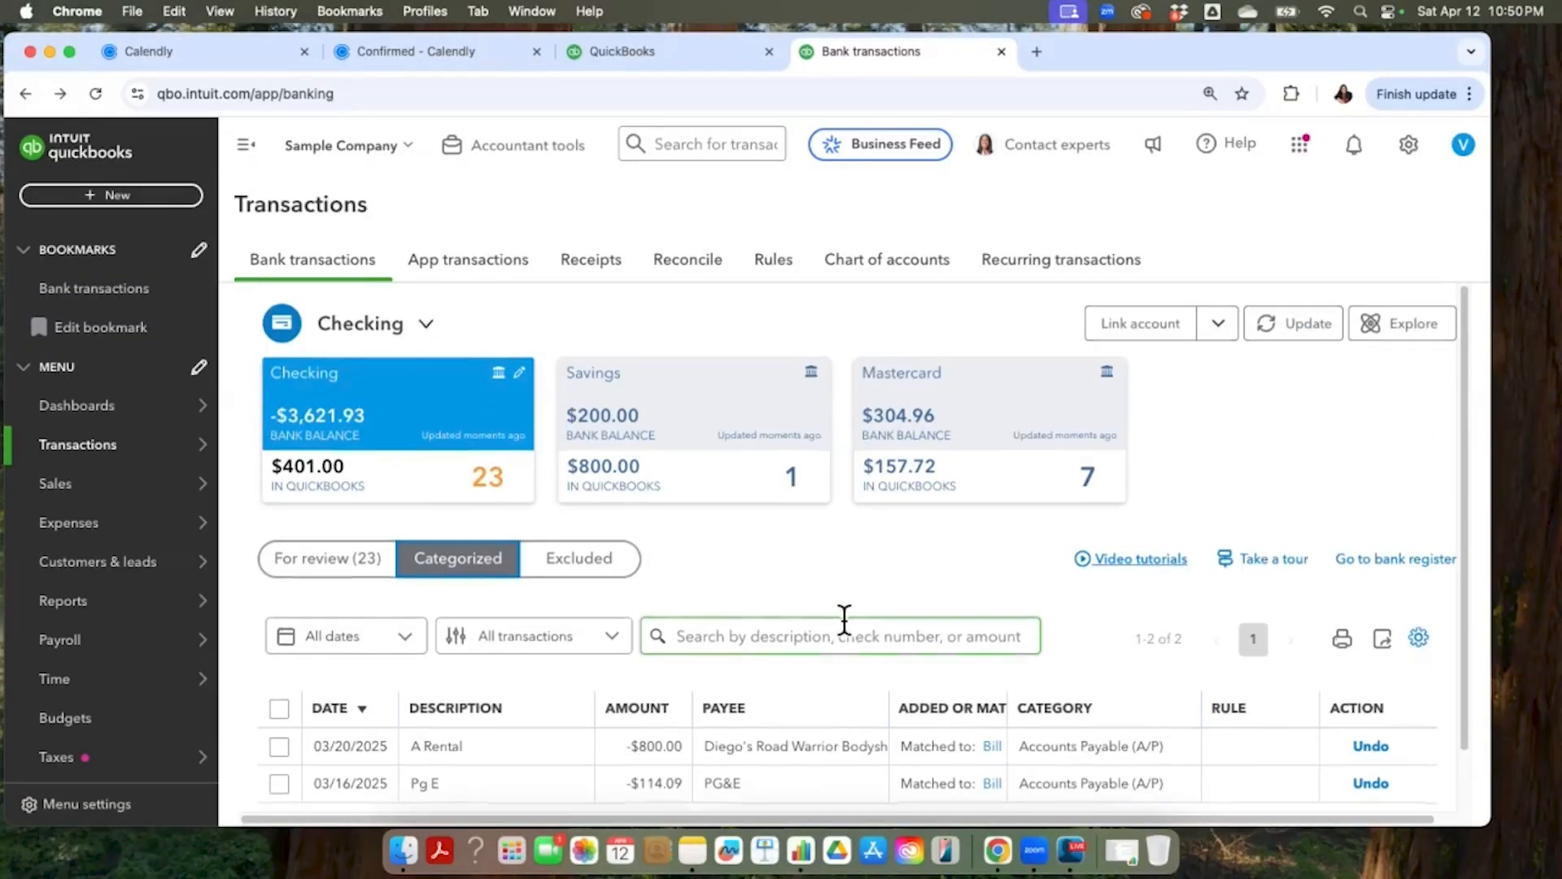
scroll(844, 618, down, 1)
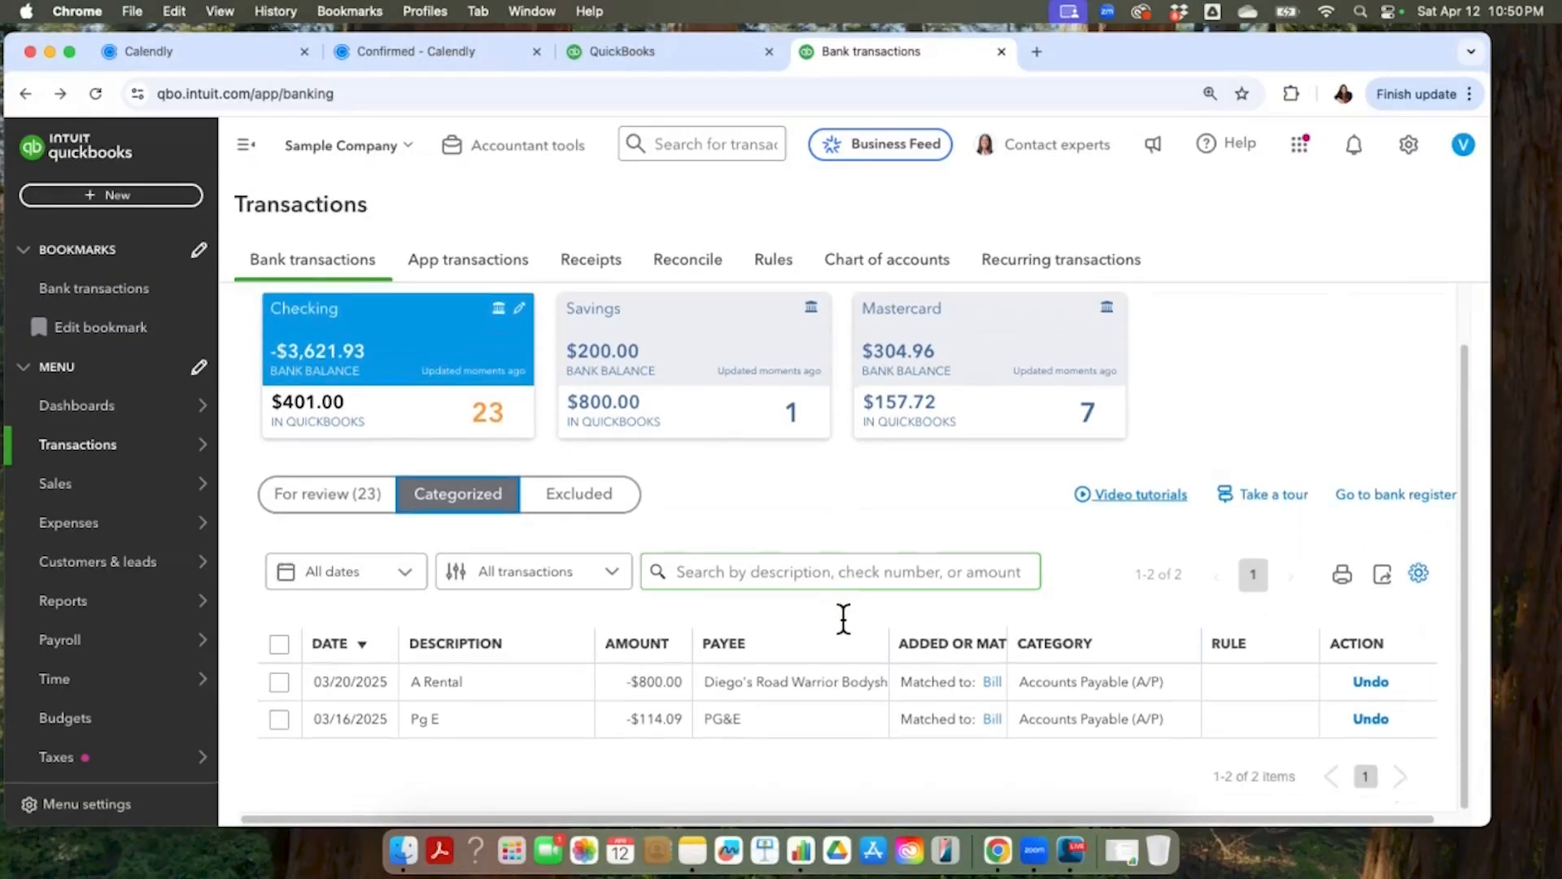
click(1006, 677)
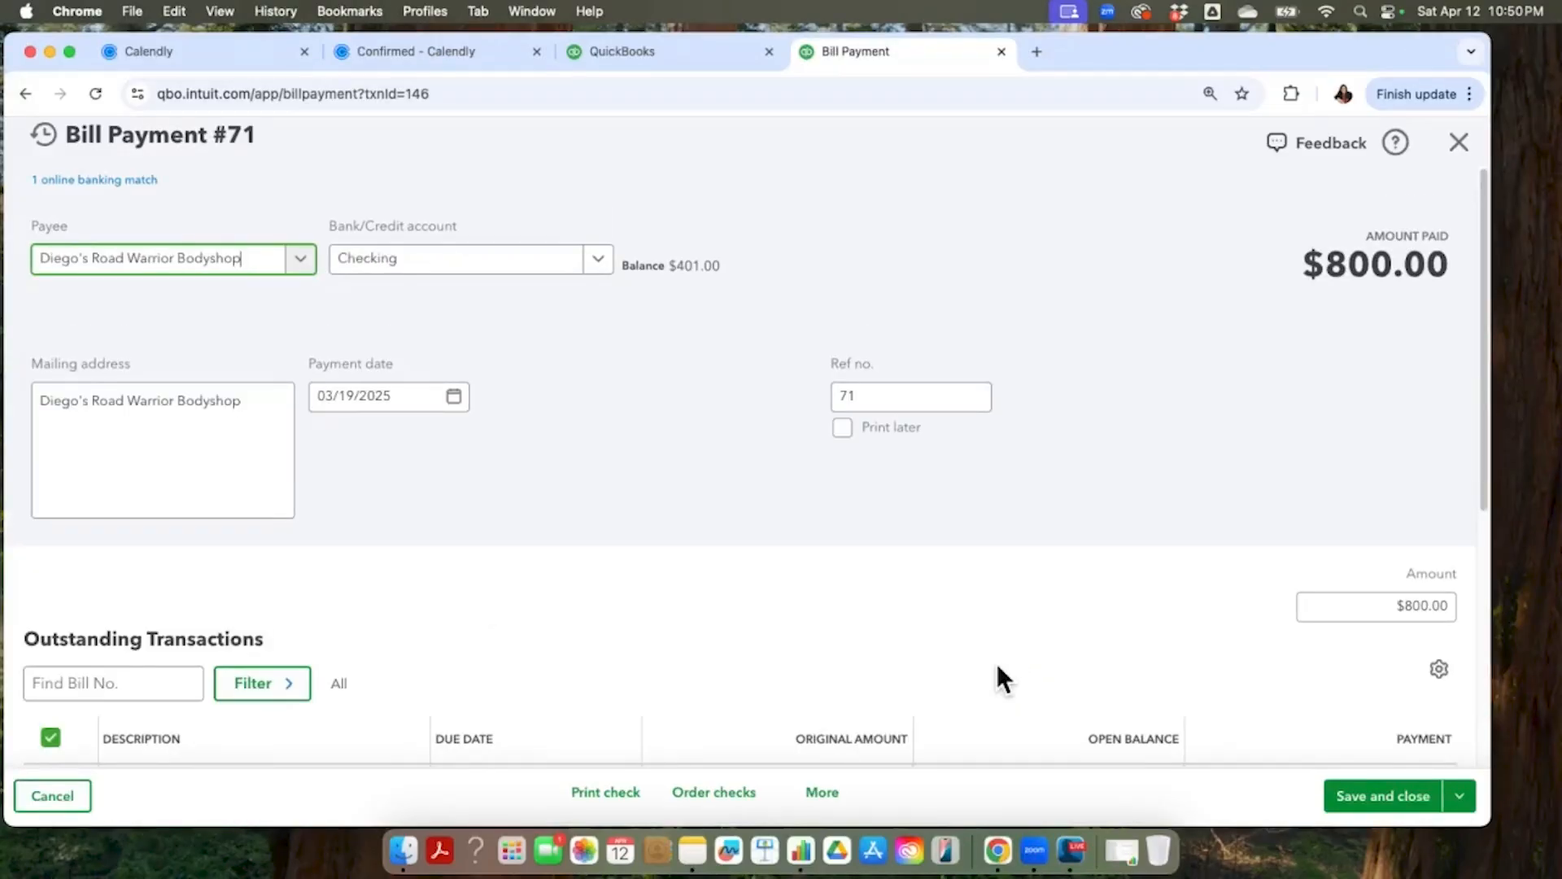
scroll(992, 647, down, 5)
scroll(993, 646, up, 5)
scroll(986, 579, down, 2)
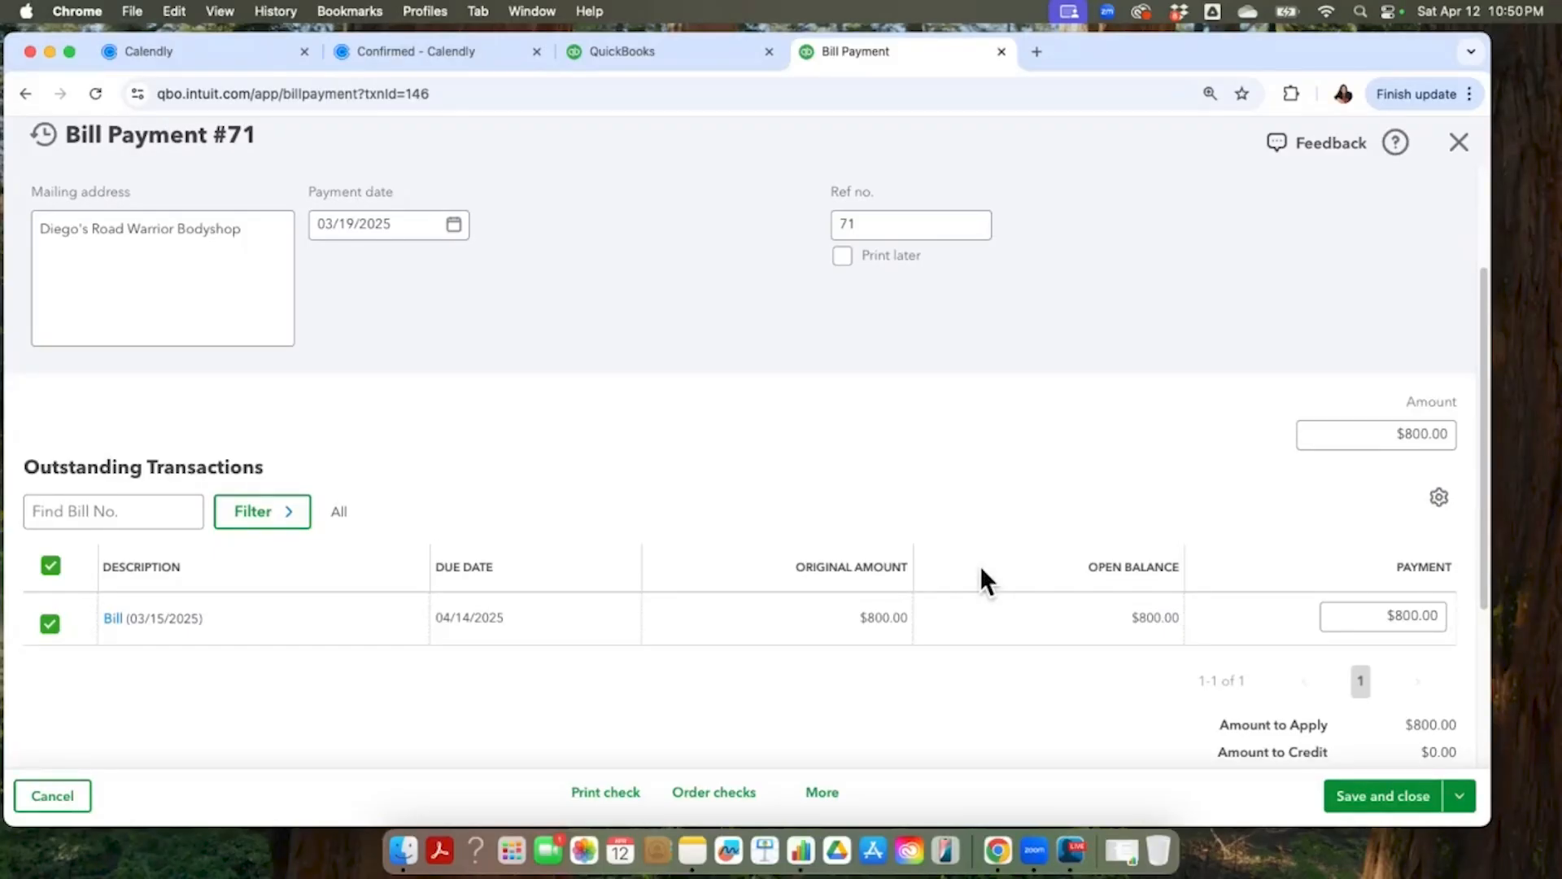
scroll(980, 565, up, 2)
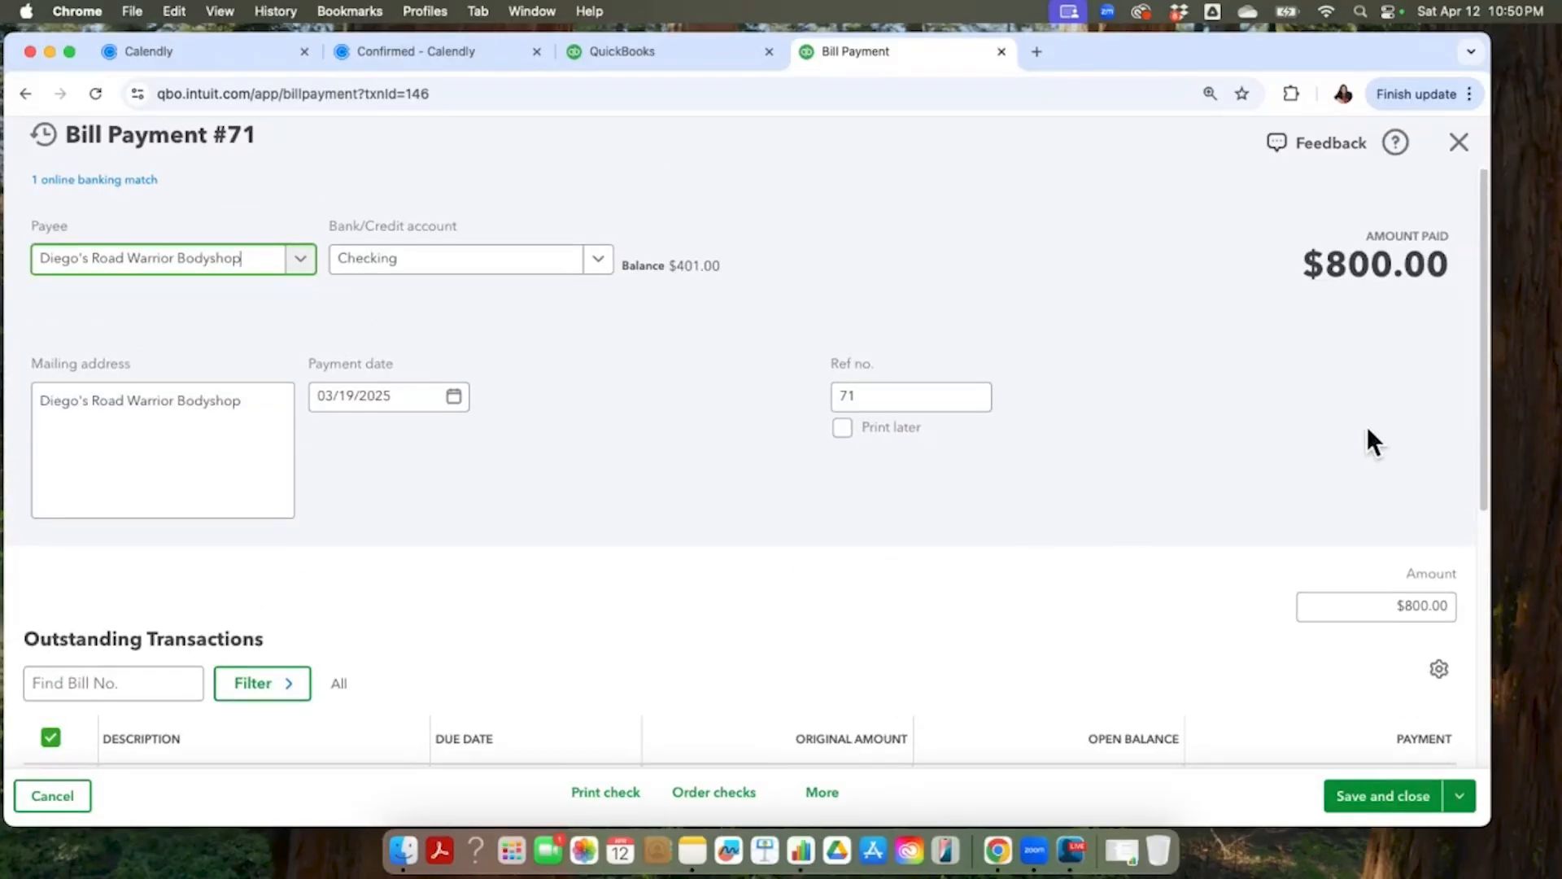
scroll(1090, 580, down, 5)
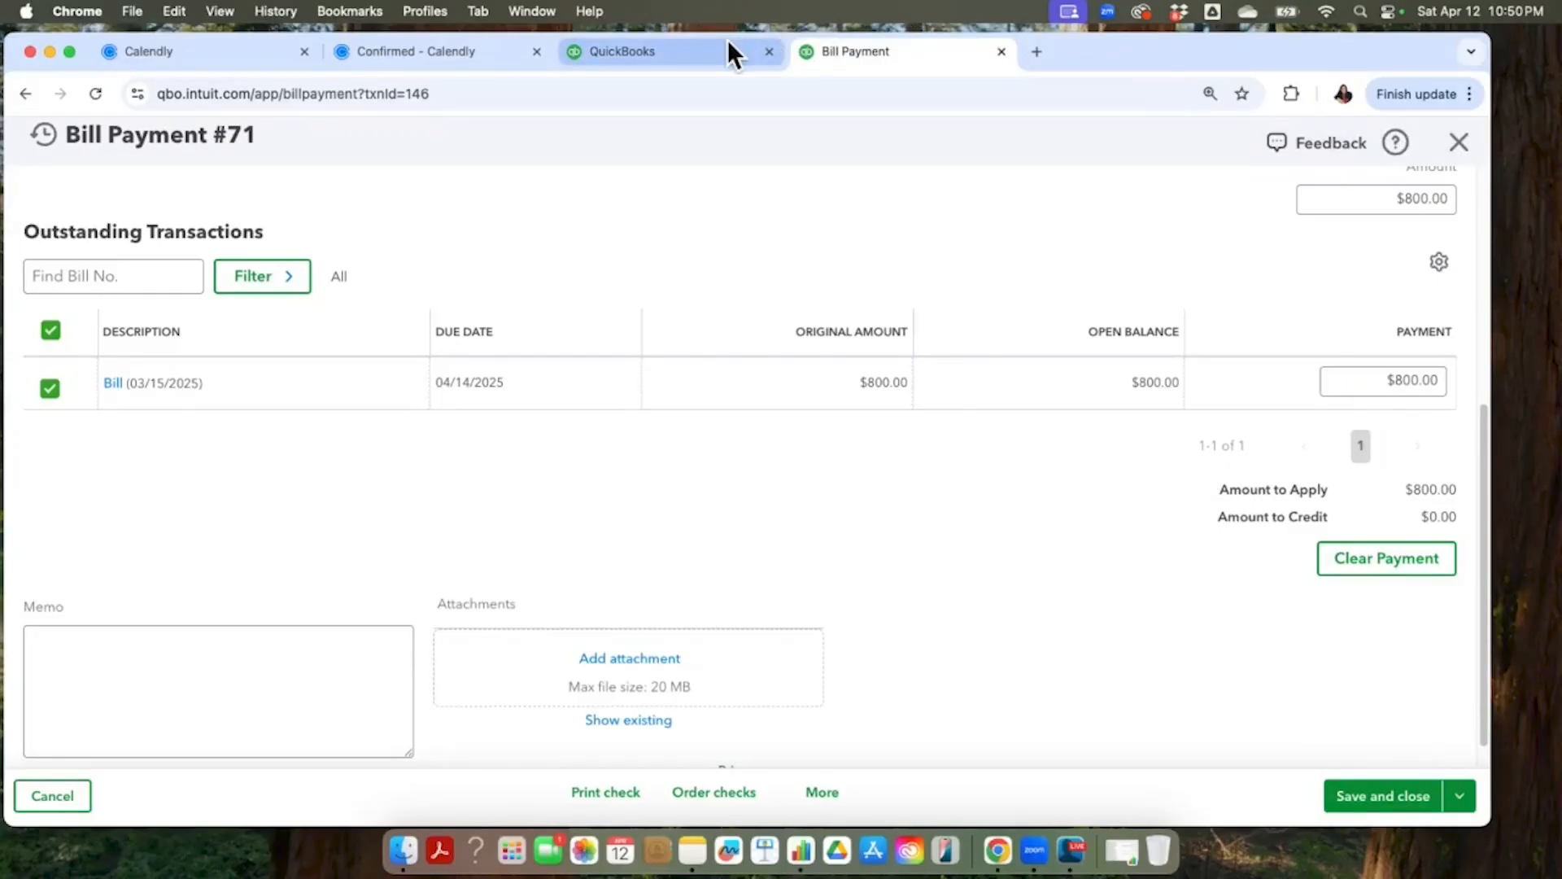
scroll(606, 557, up, 5)
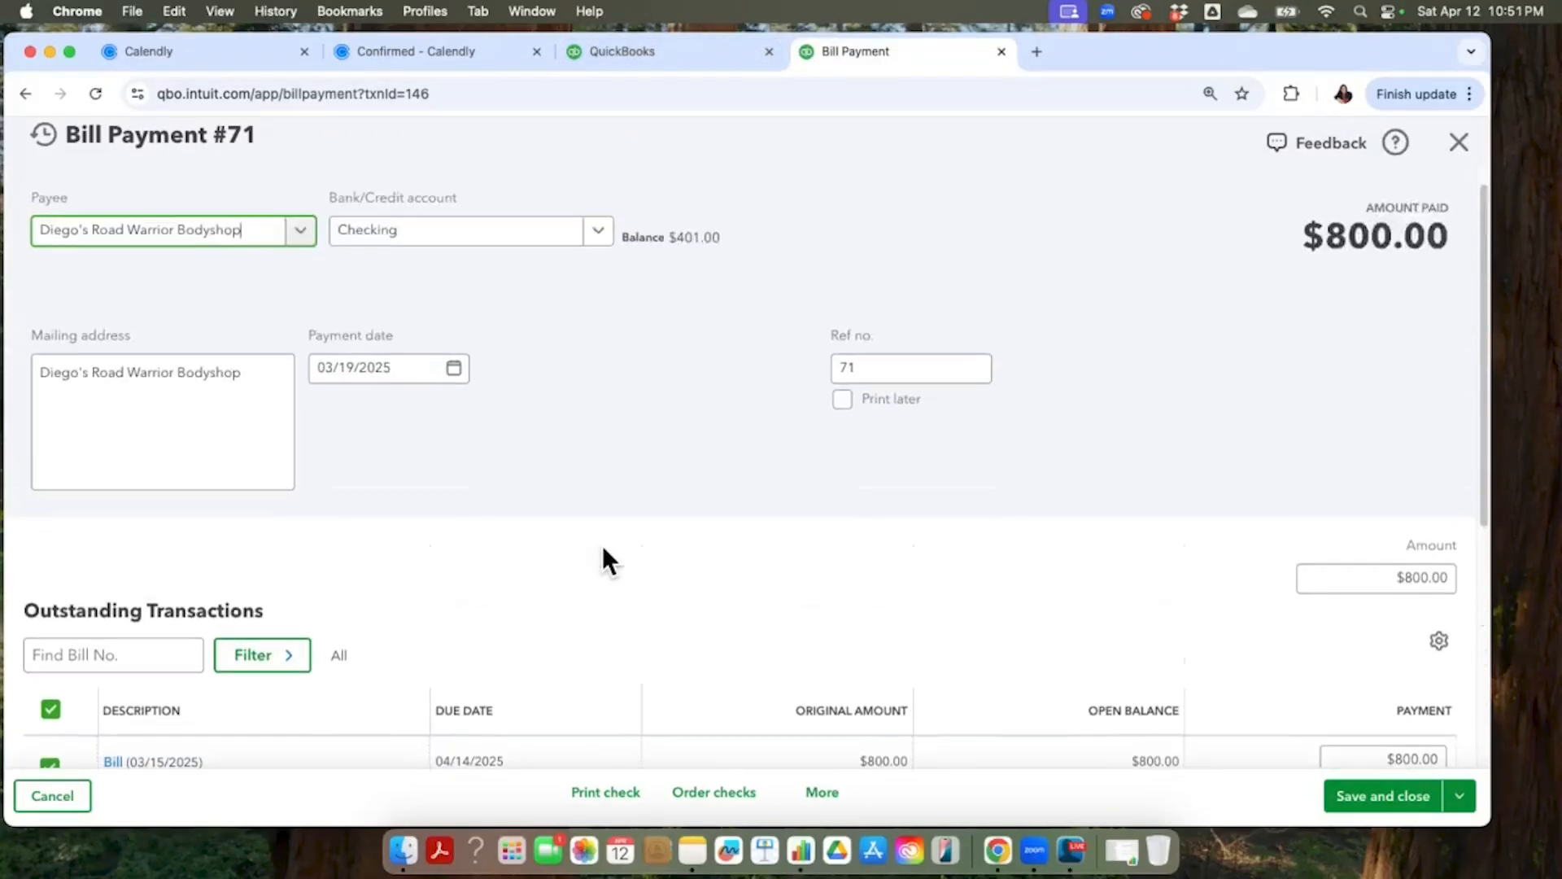
- Close Pay Bills and start a new bill for the vendor Diego's Road Warrior Bodyshop
click(752, 45)
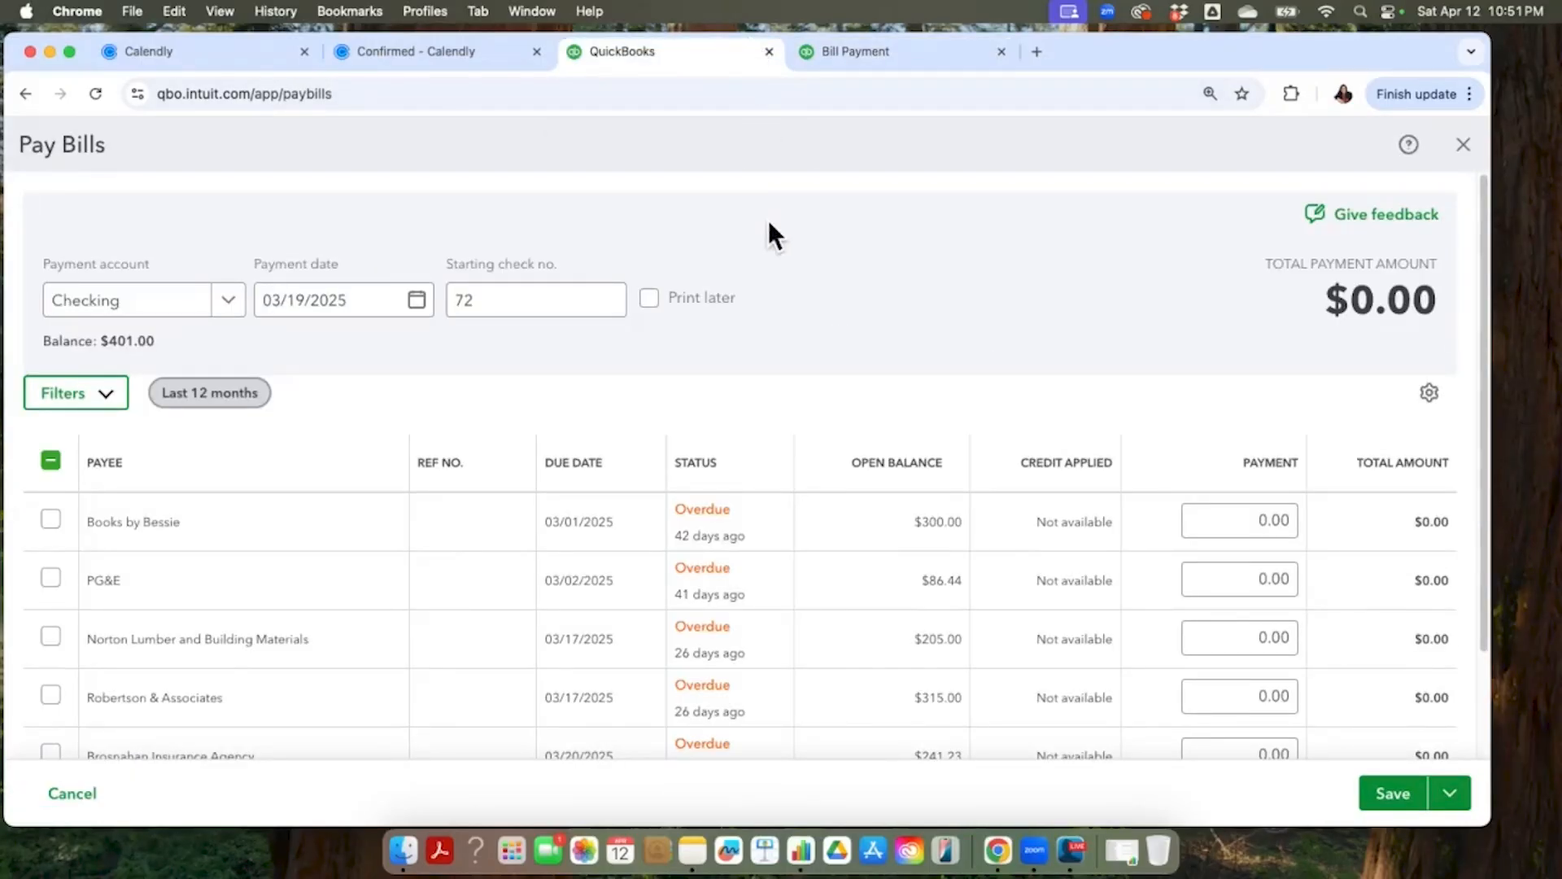
click(1462, 144)
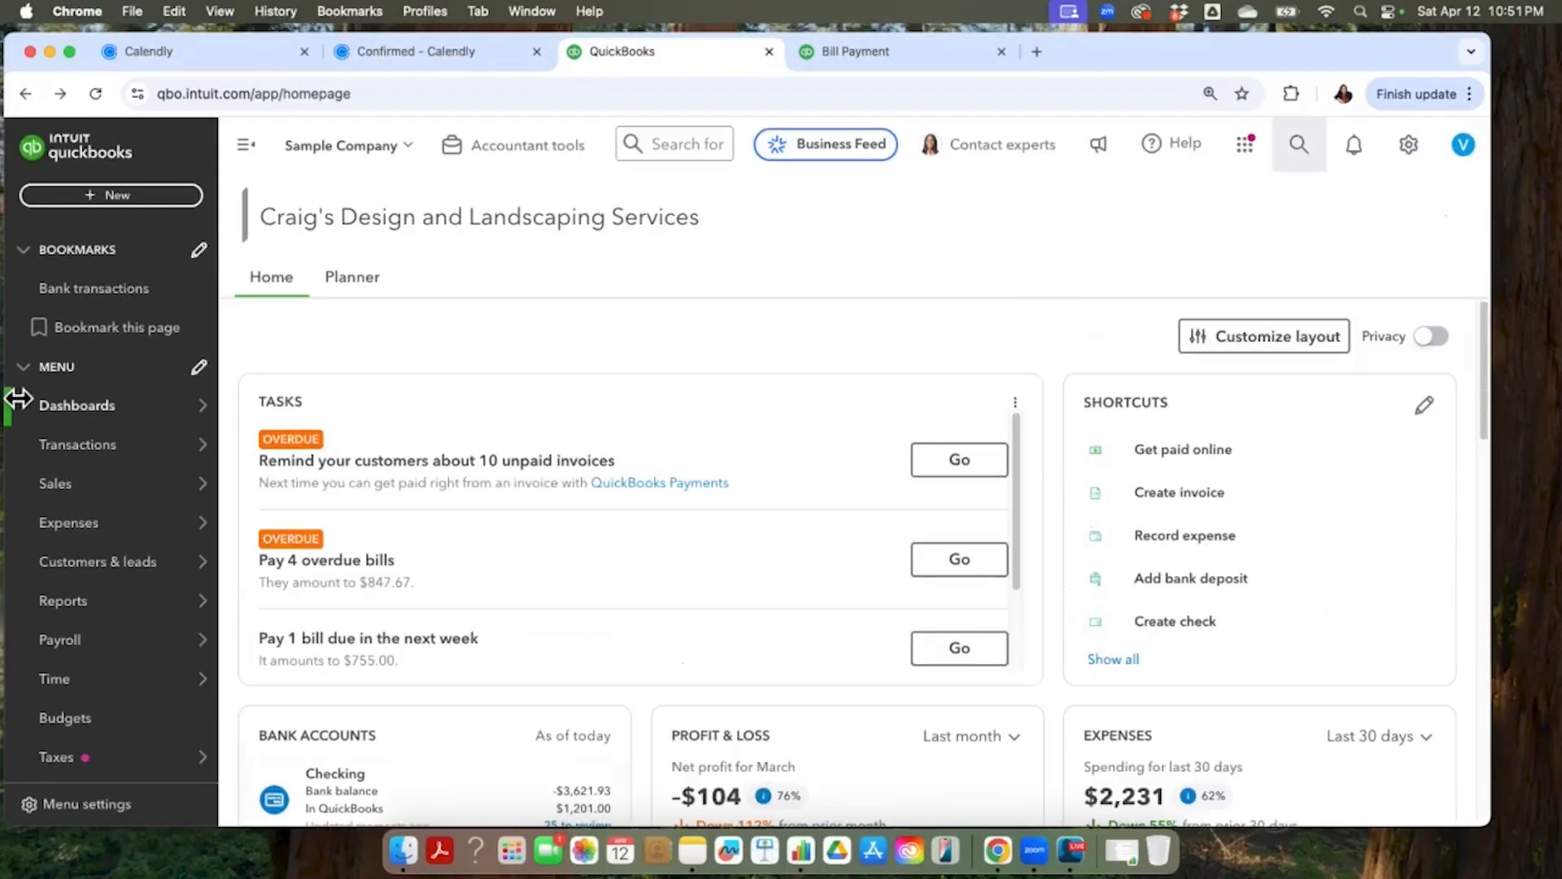
click(119, 193)
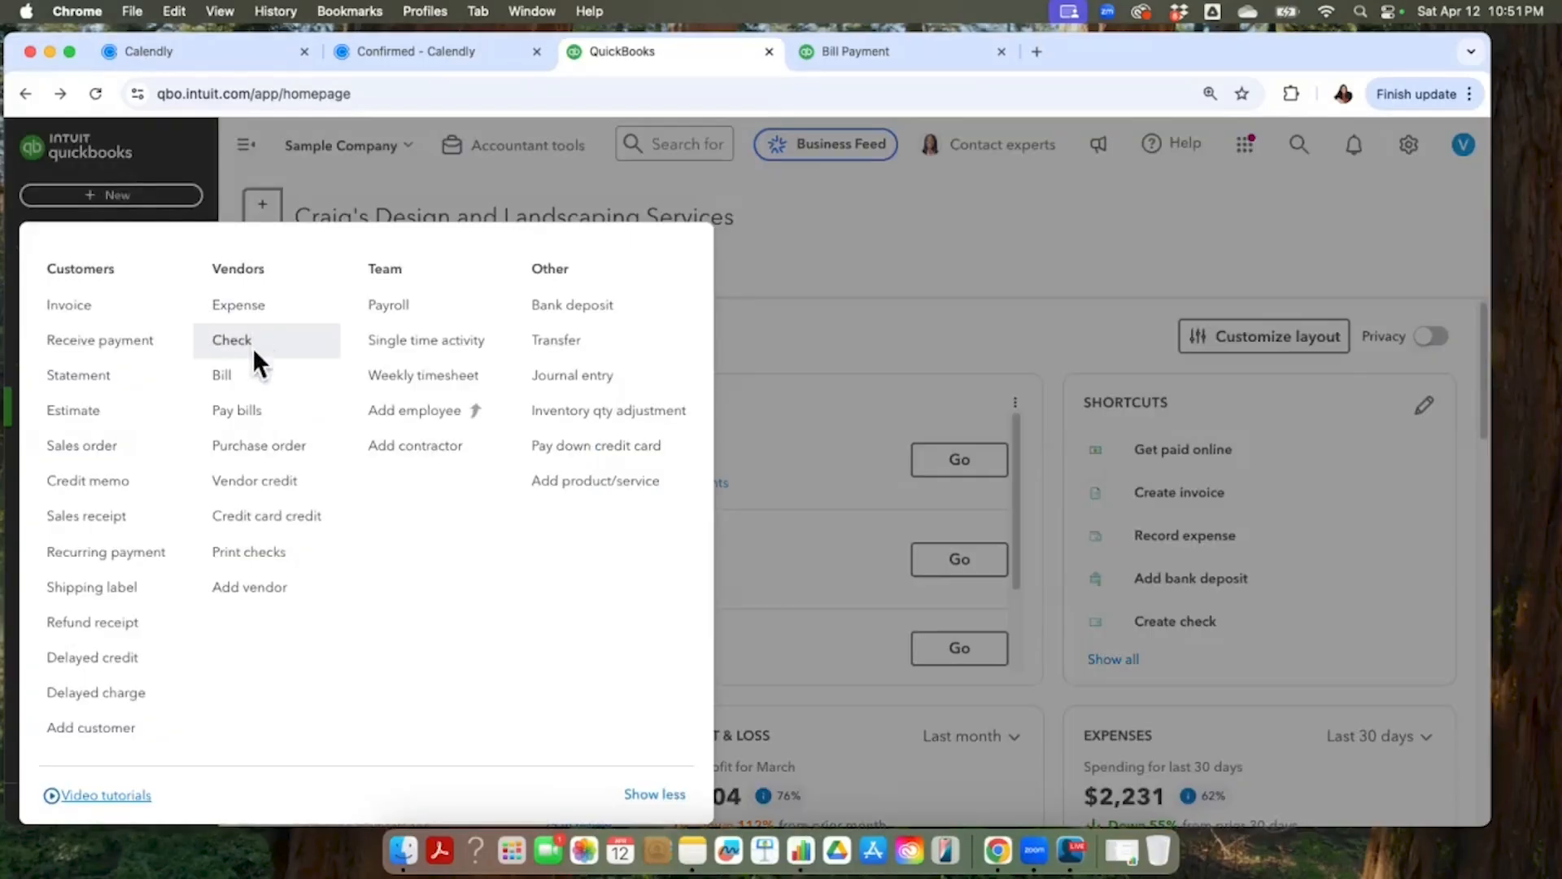
click(259, 376)
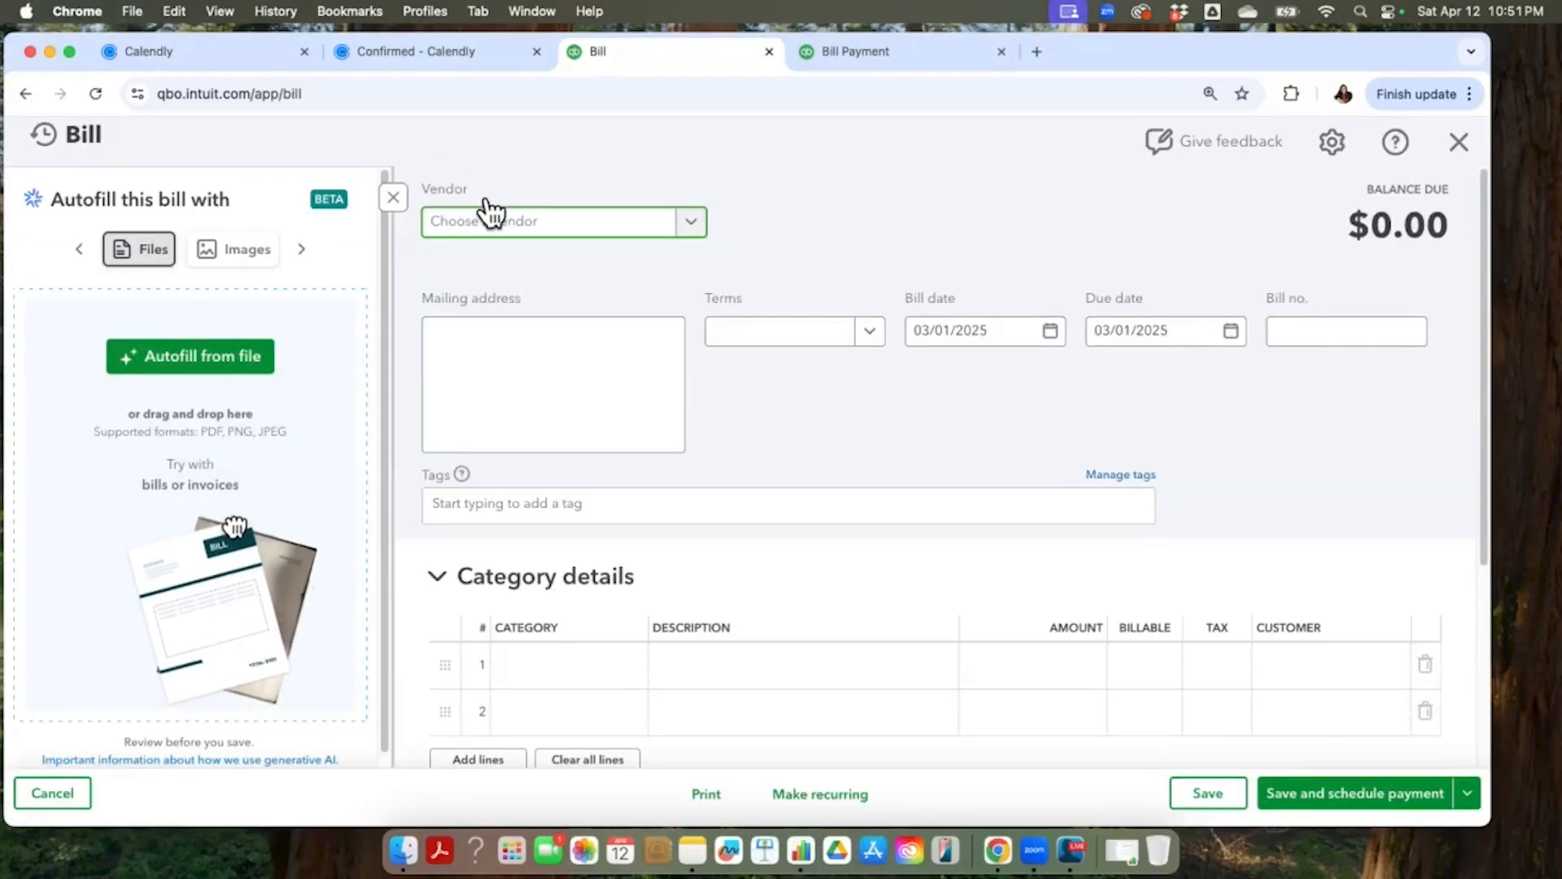
text(diego)
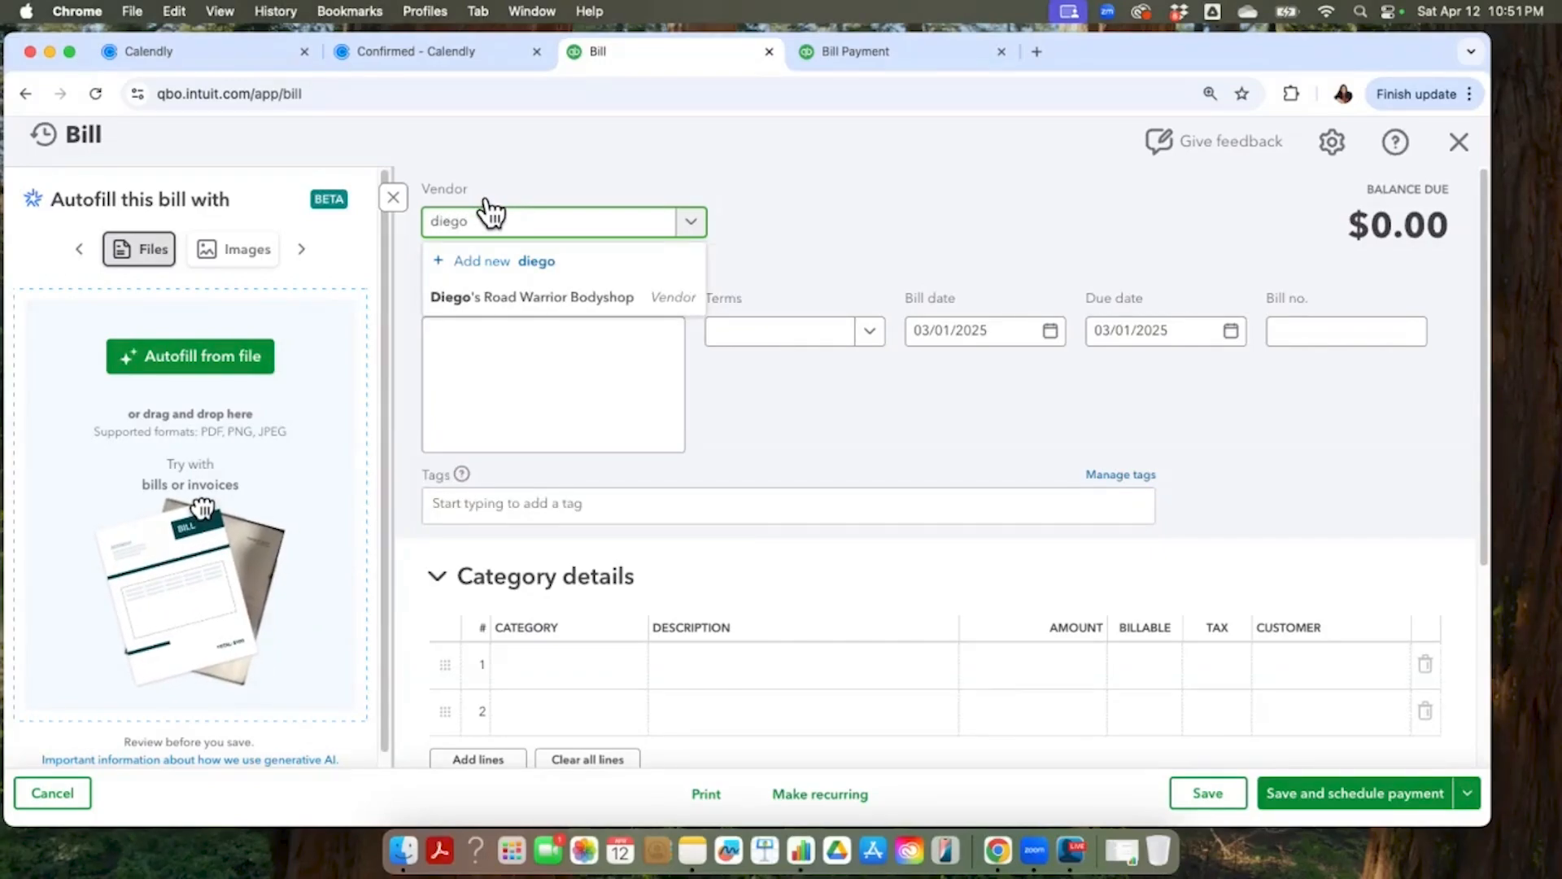
click(551, 292)
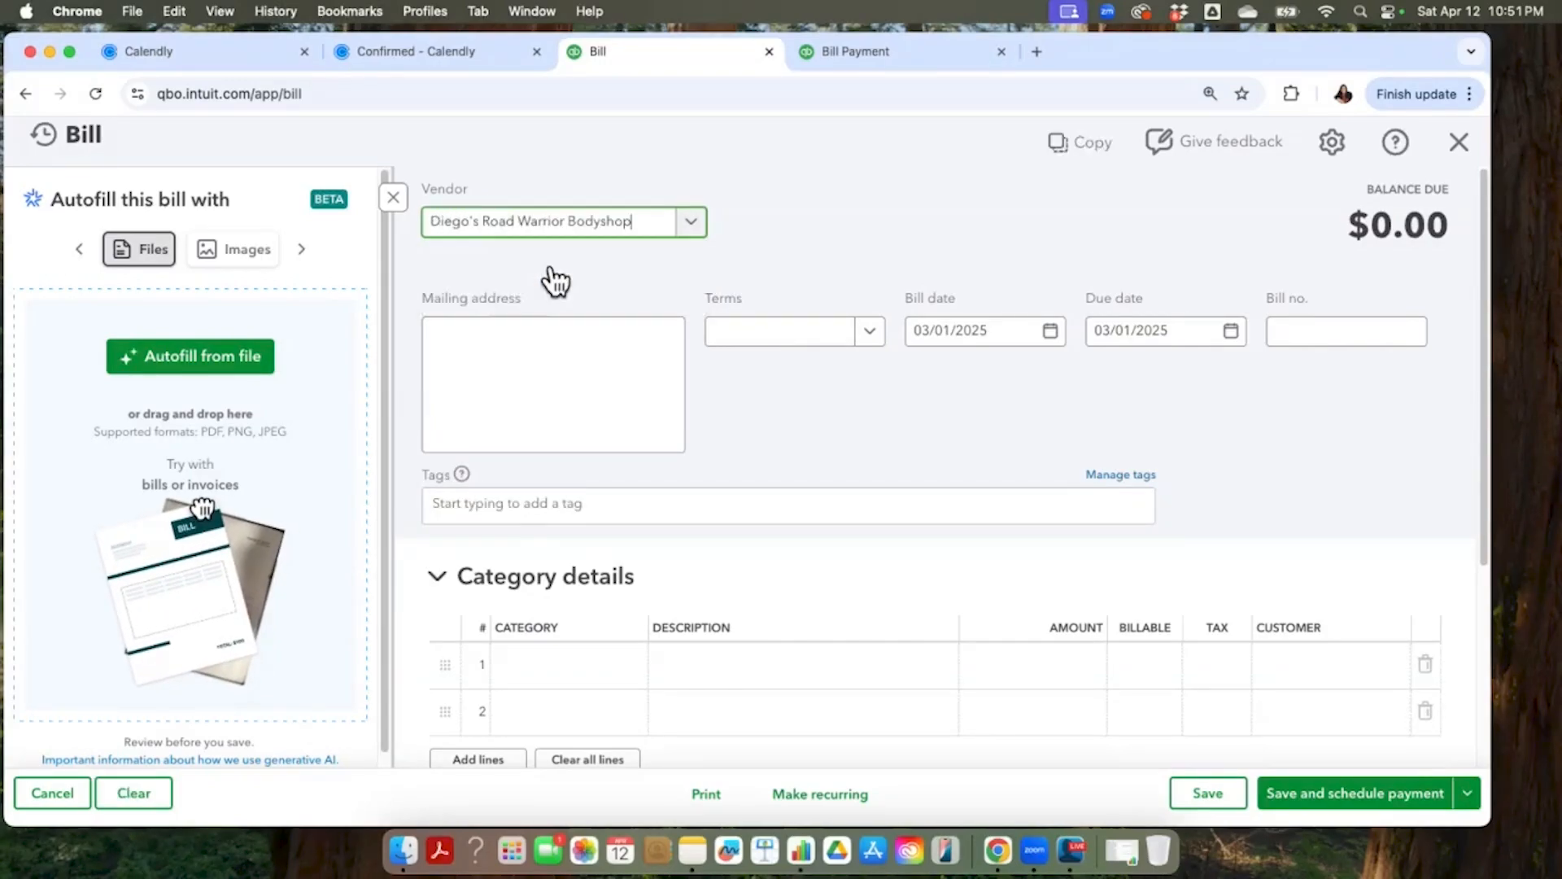
- Set the bill date to 02/01/2025, then save and close the bill
click(1050, 329)
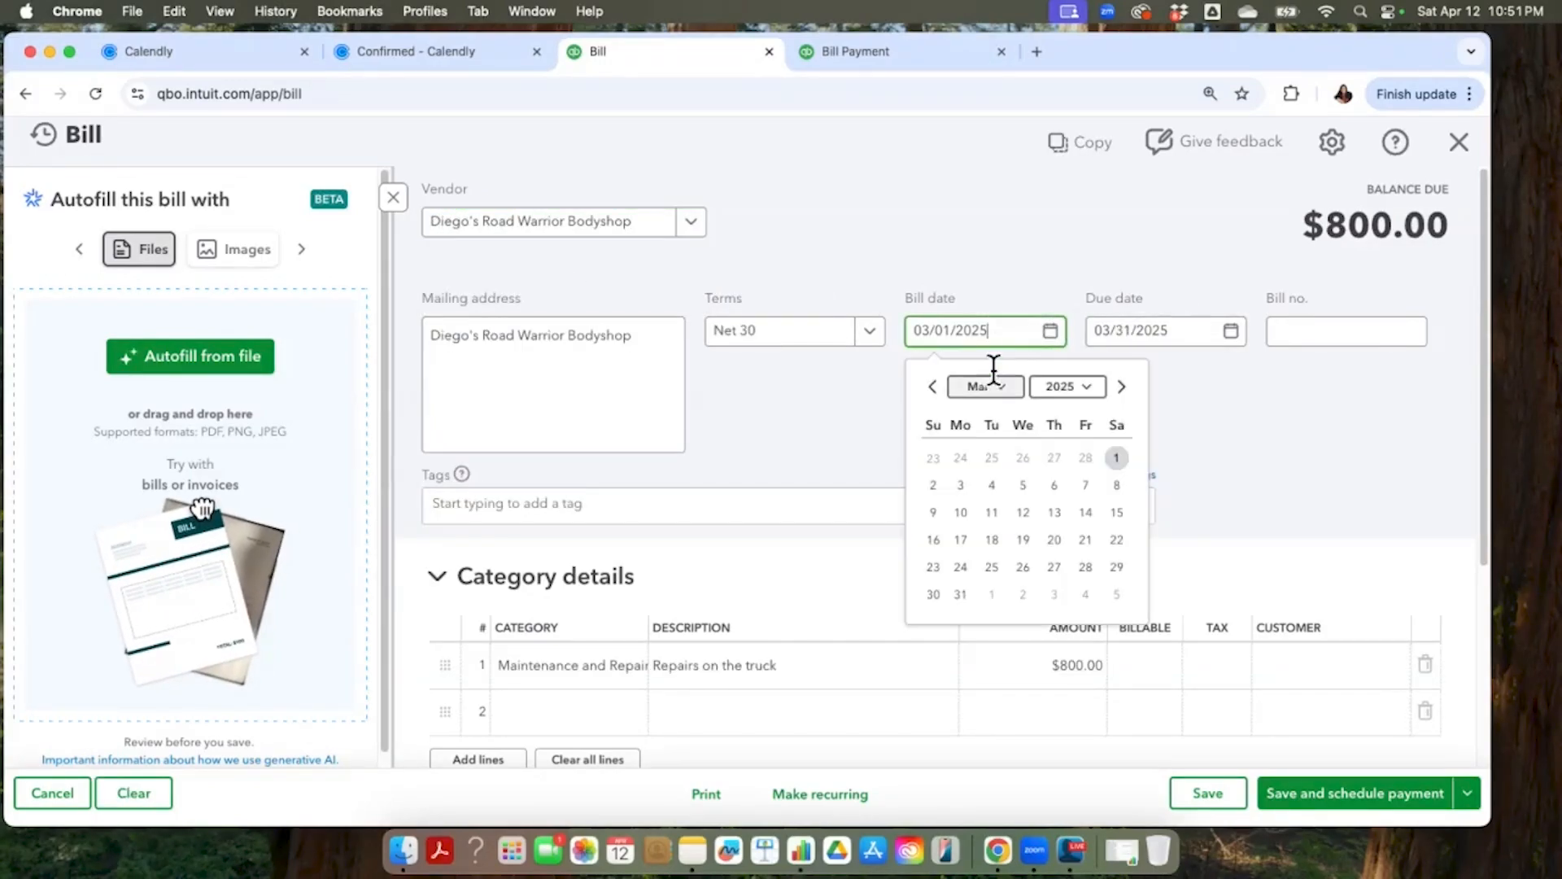
click(932, 387)
click(1123, 450)
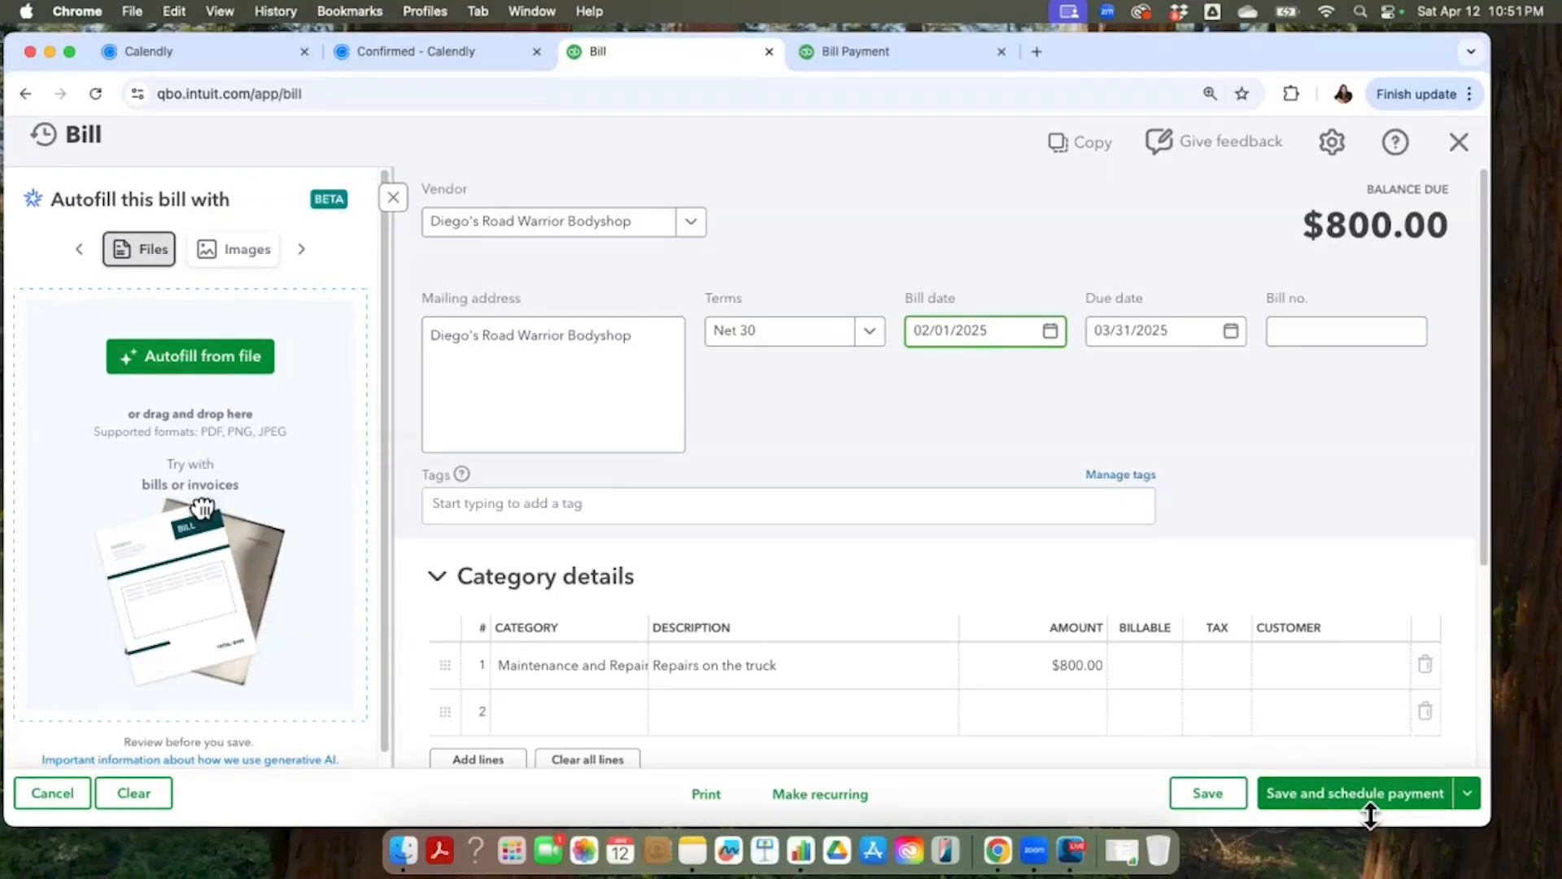
click(1222, 786)
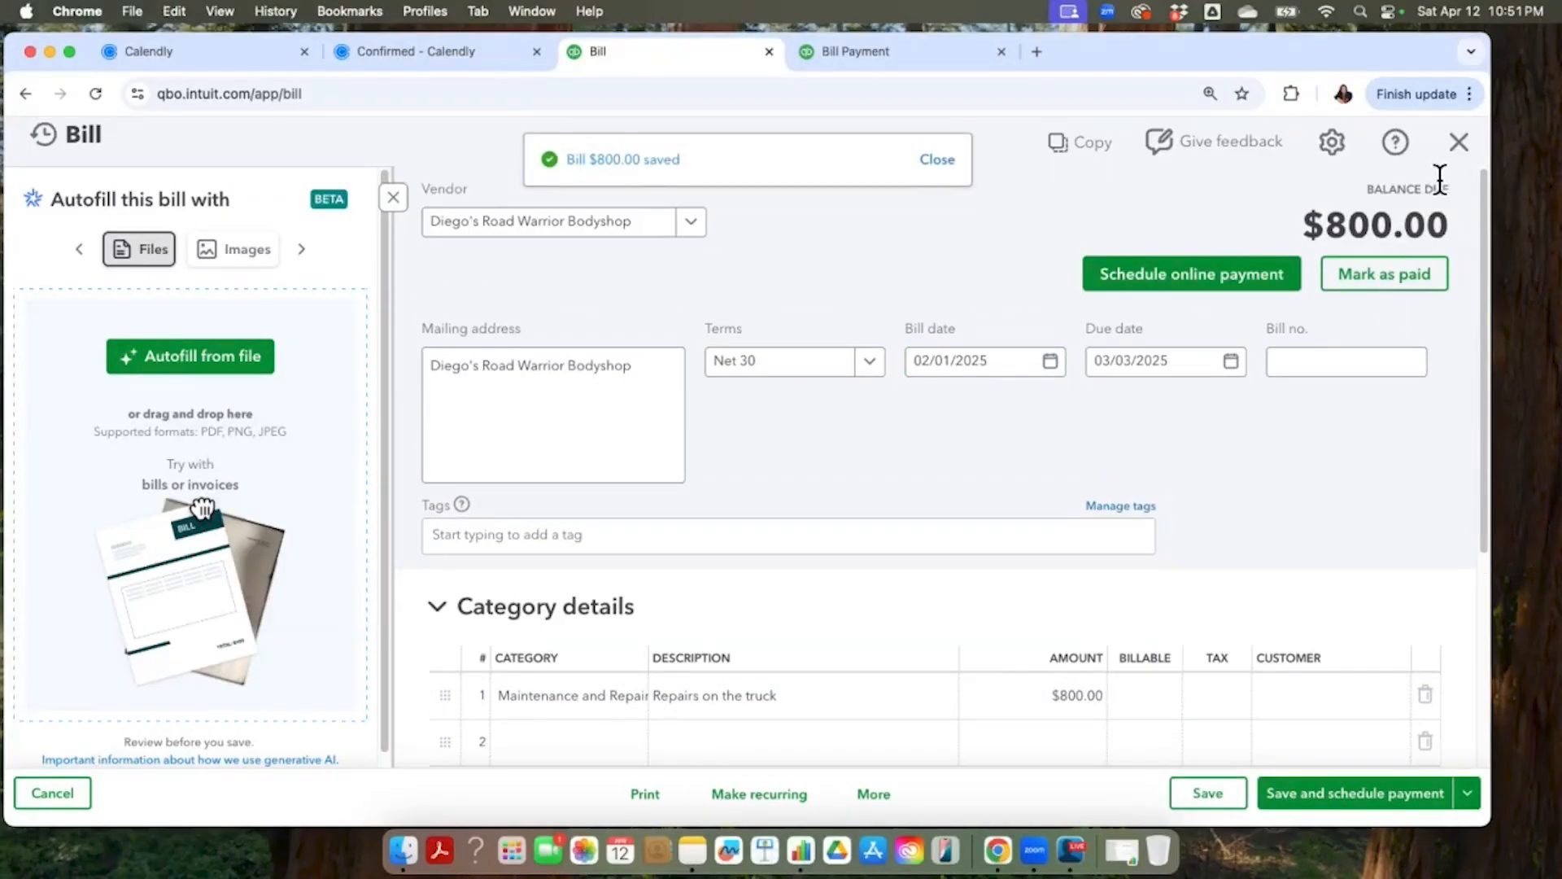
click(1459, 142)
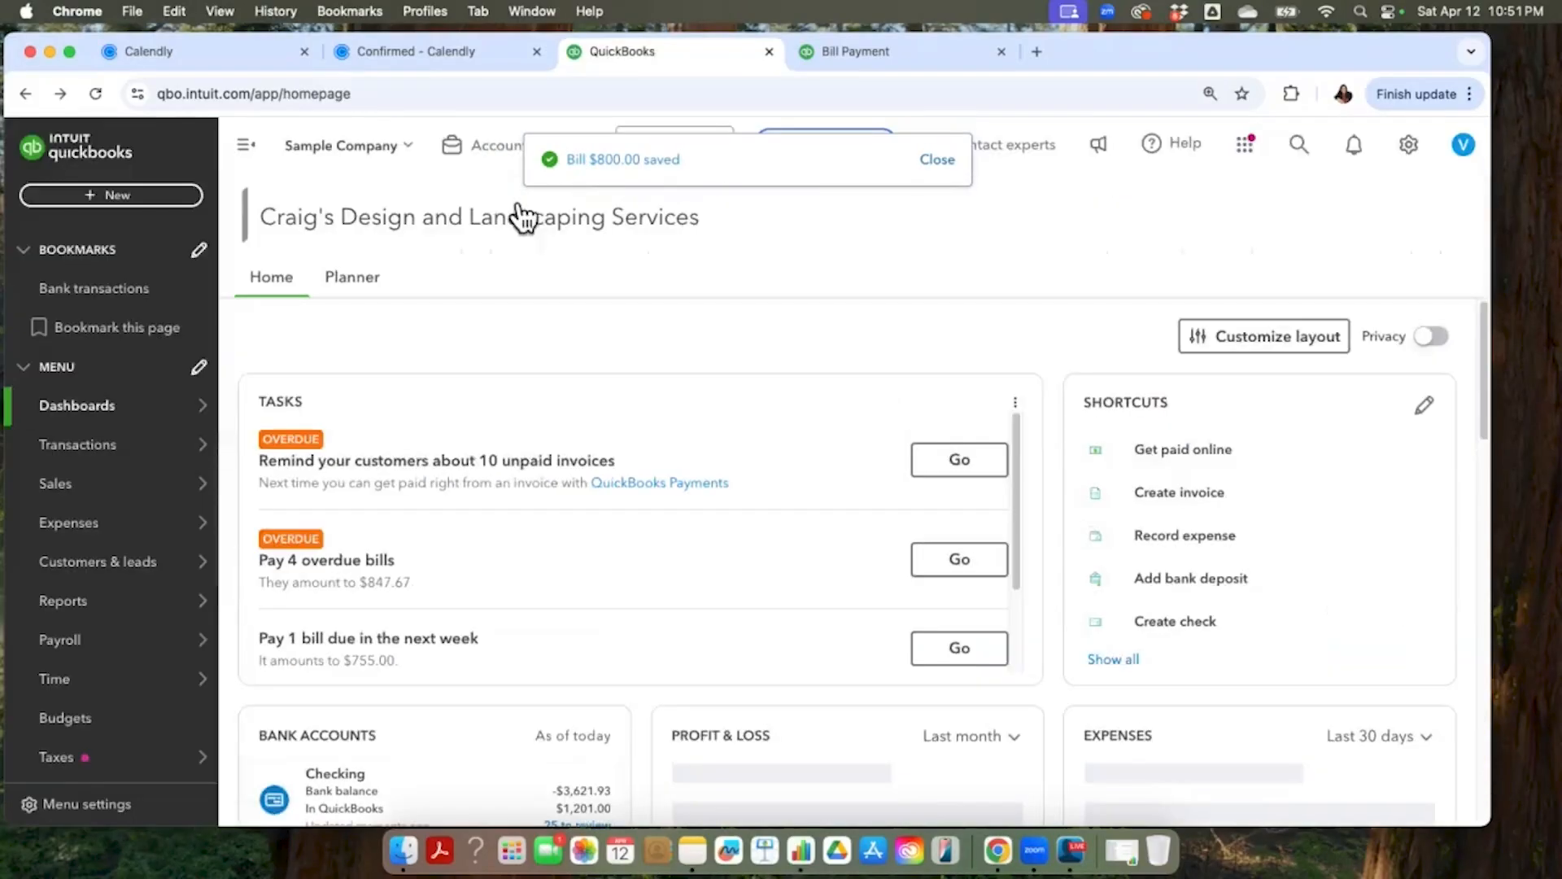
- Open Pay Bills and set the payment date to 03/19/2025
click(85, 190)
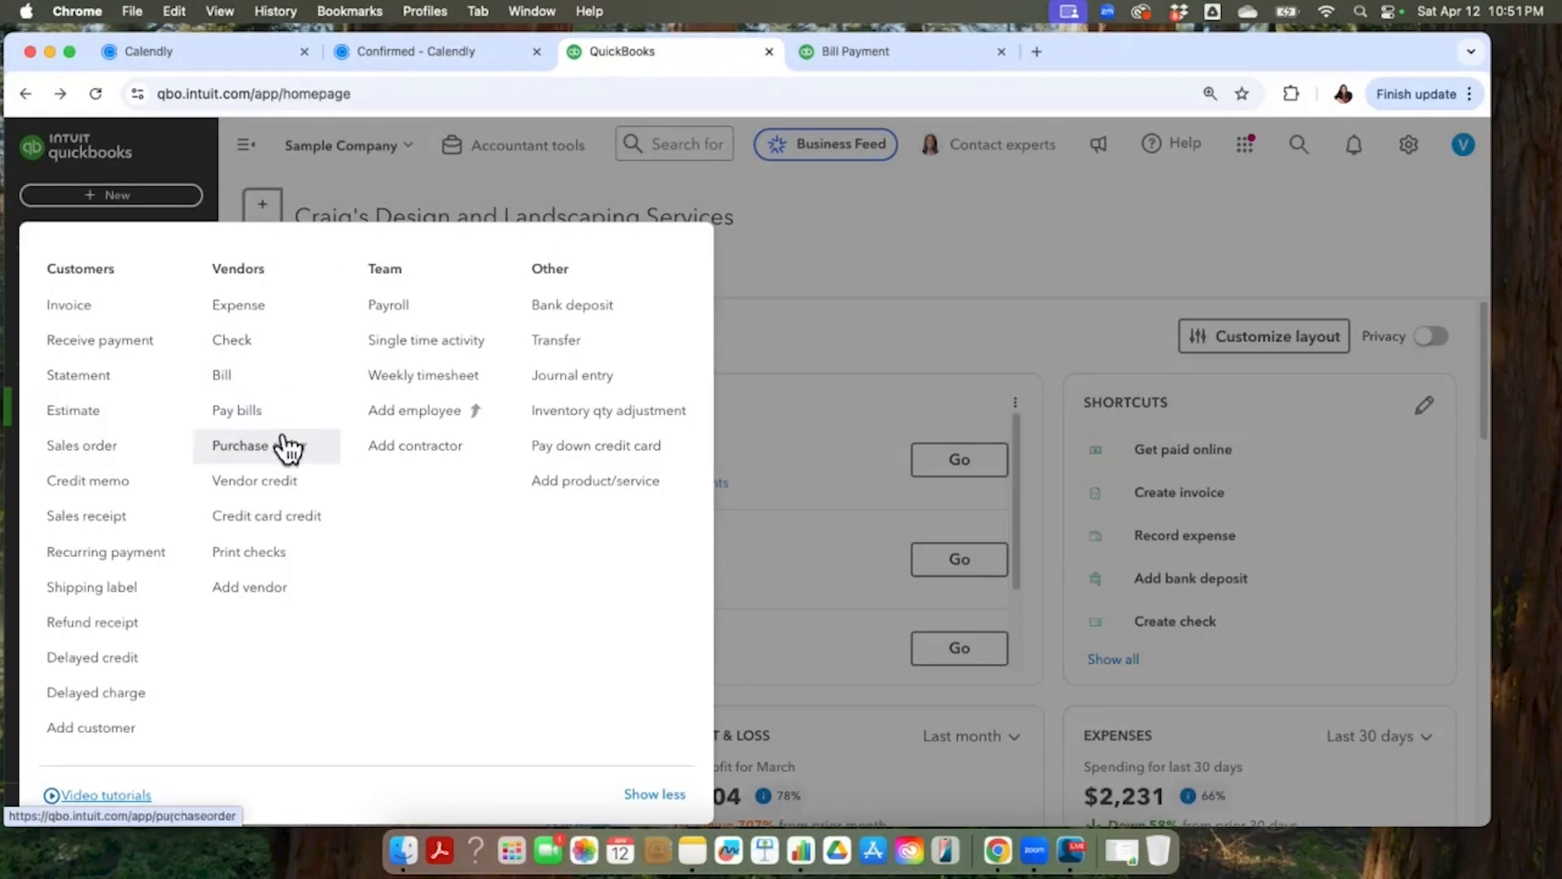
click(256, 396)
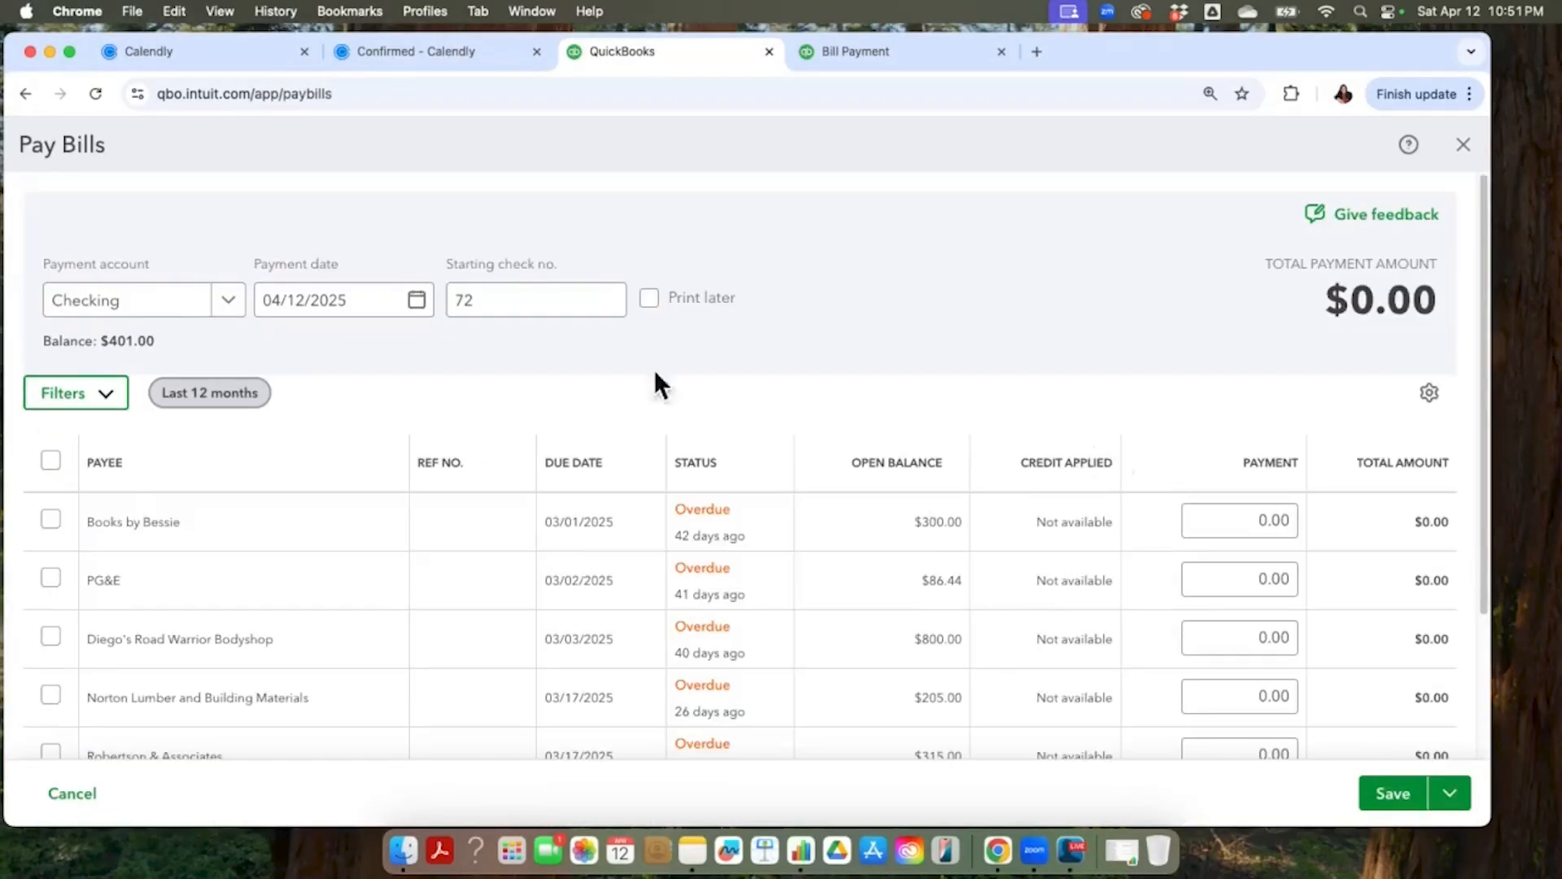
click(417, 299)
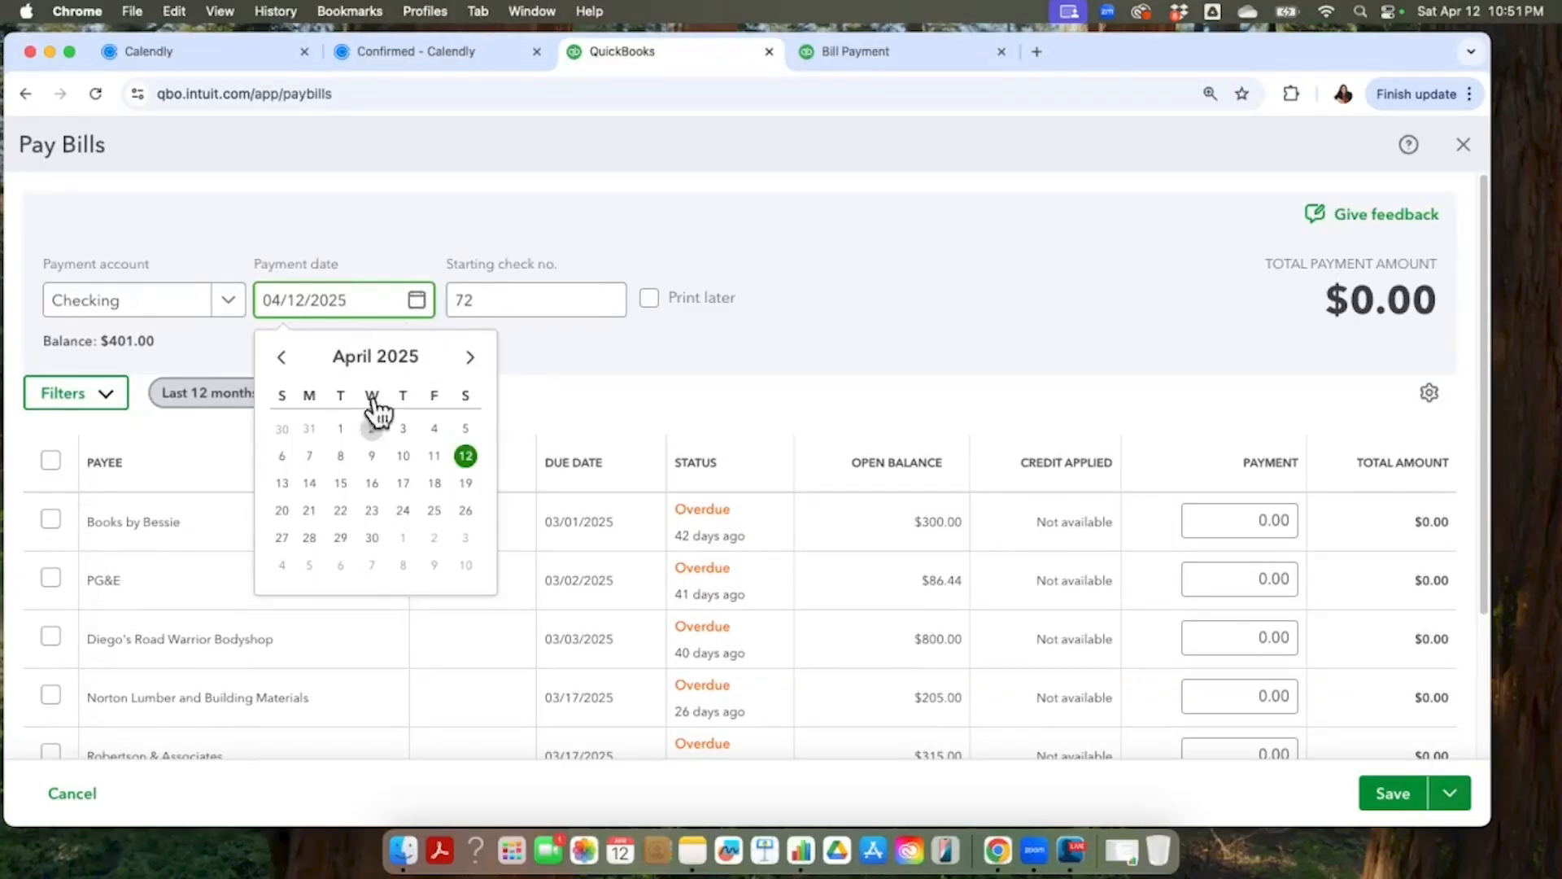
click(282, 355)
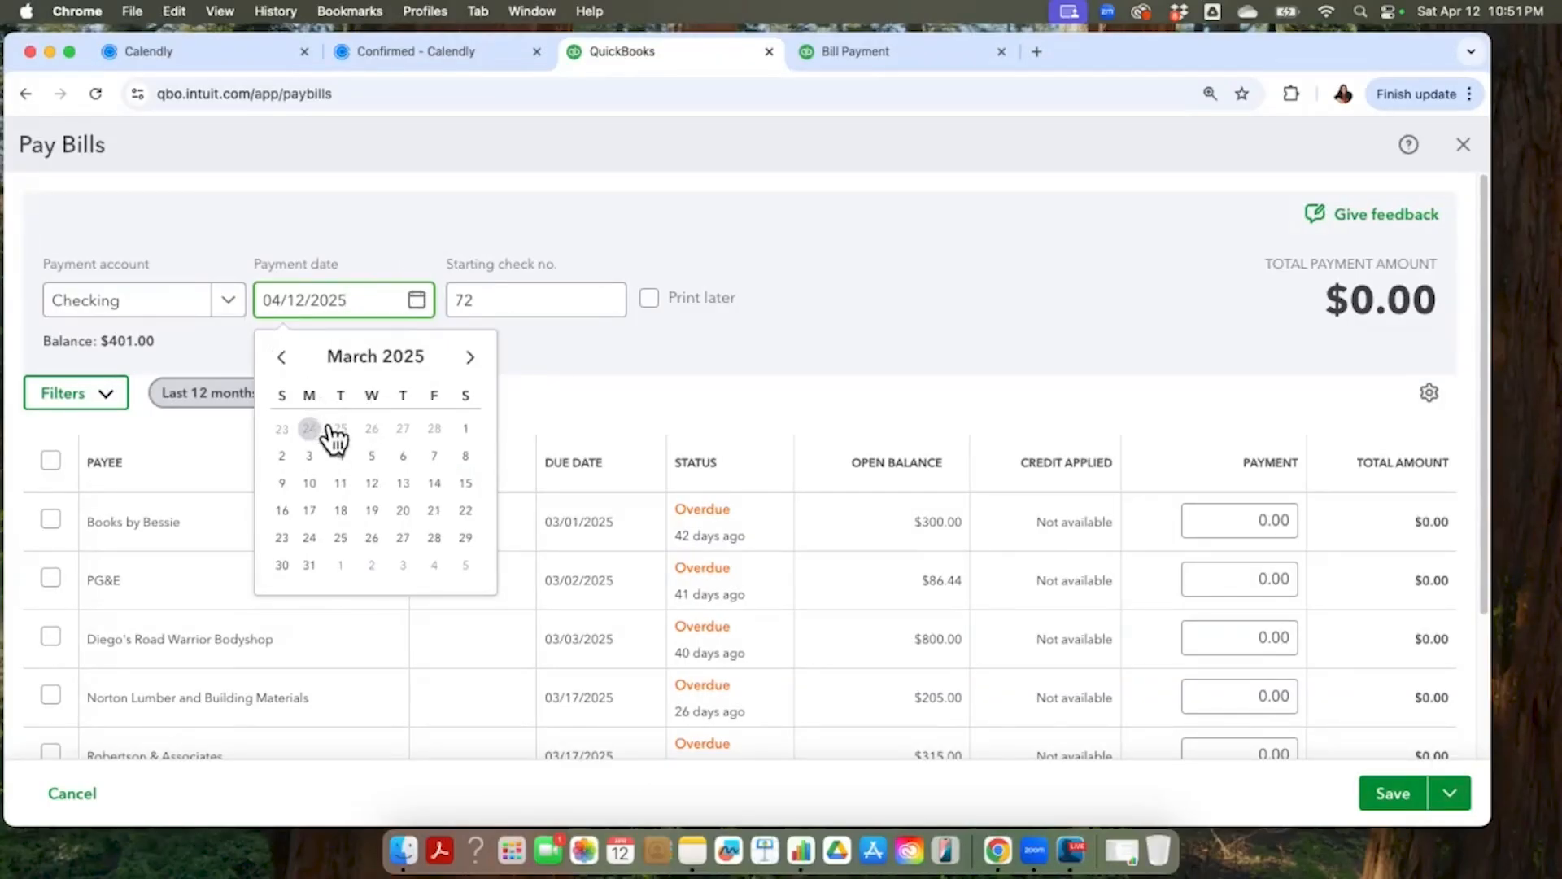
click(373, 508)
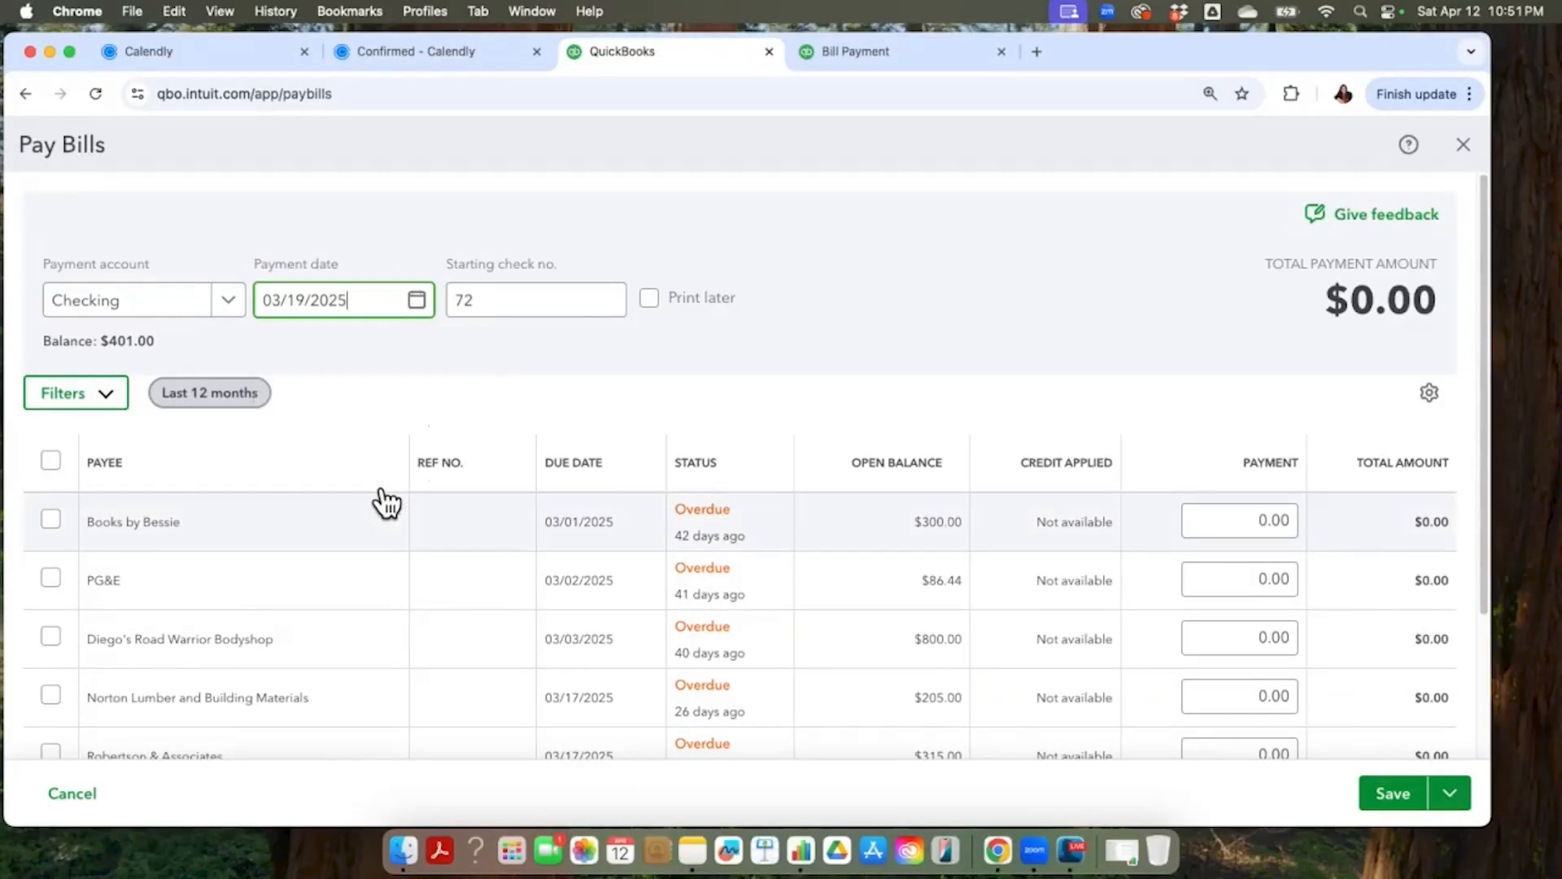
- Close the open Diego's Road Warrior Bodyshop bill payment and reopen it from the categorized $800.00 A Rental entry, down to its outstanding transactions
click(874, 47)
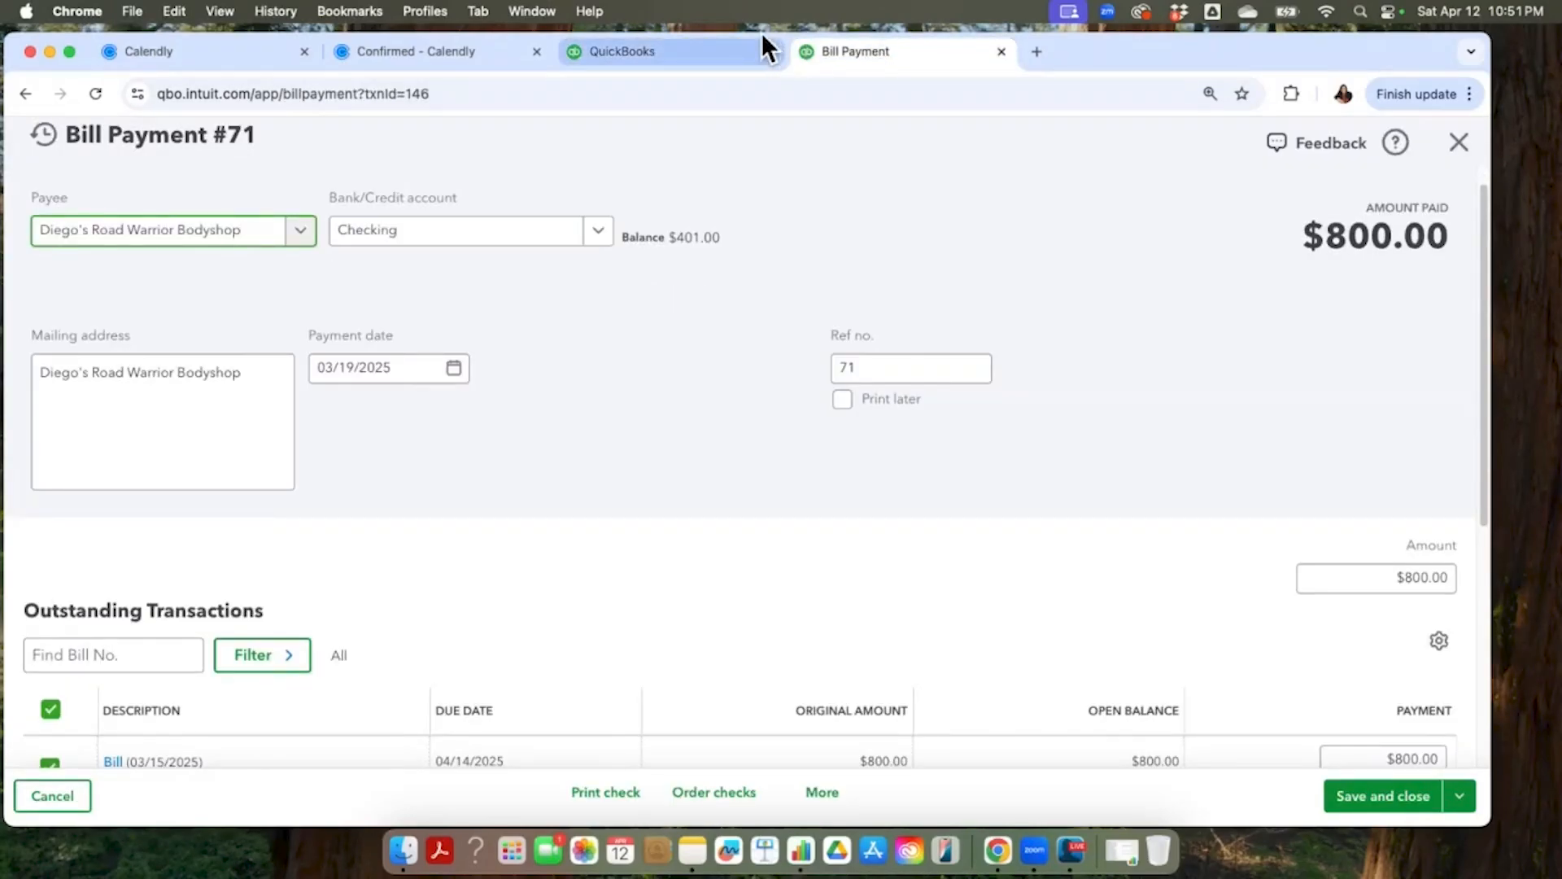
click(734, 45)
click(881, 42)
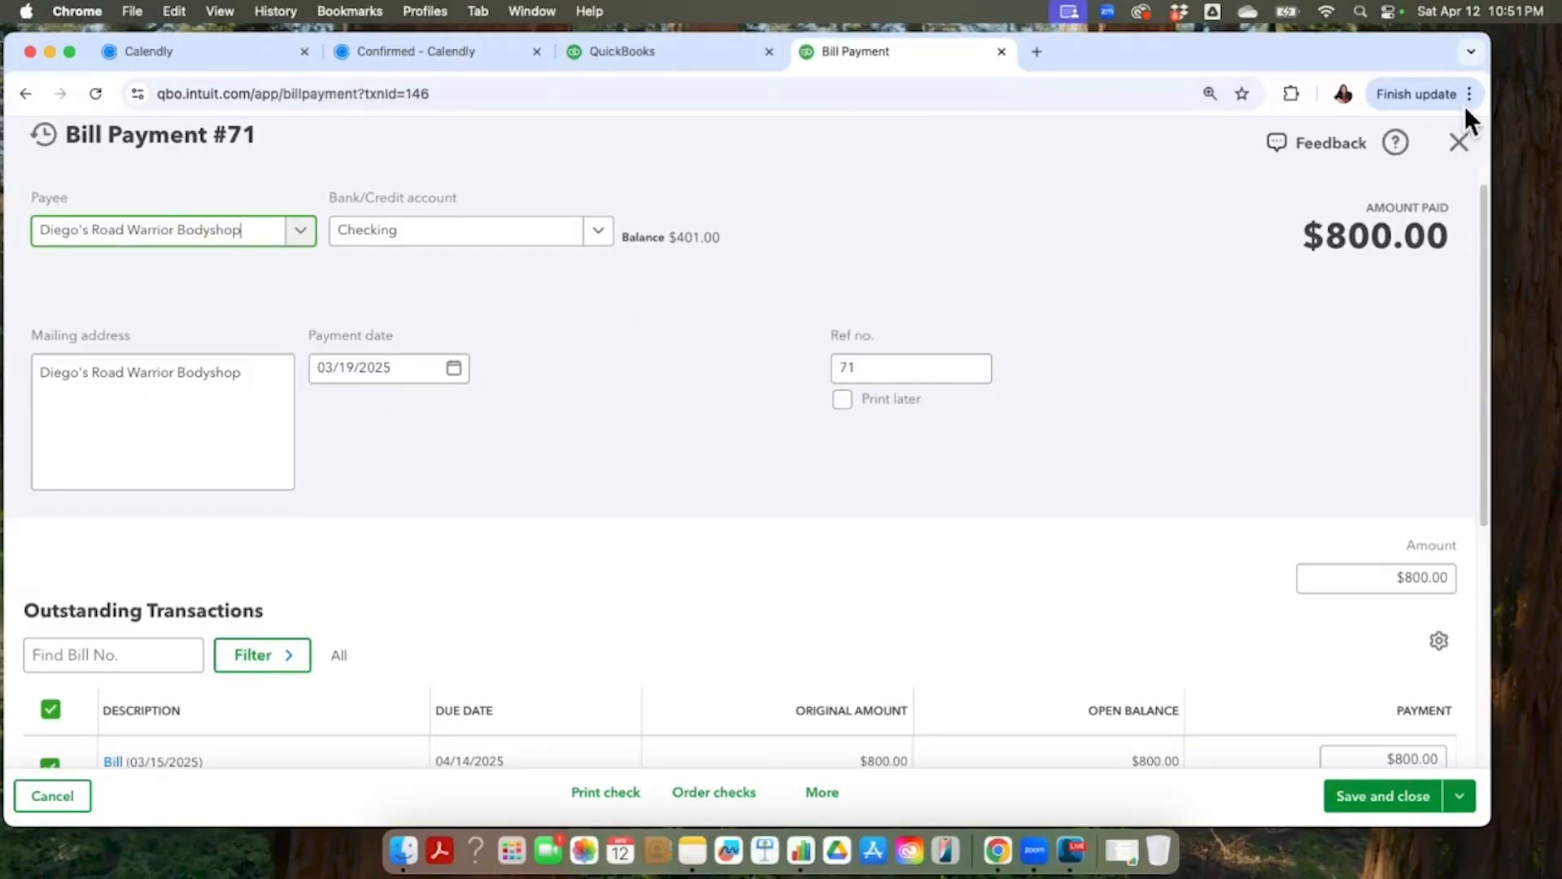
click(1460, 143)
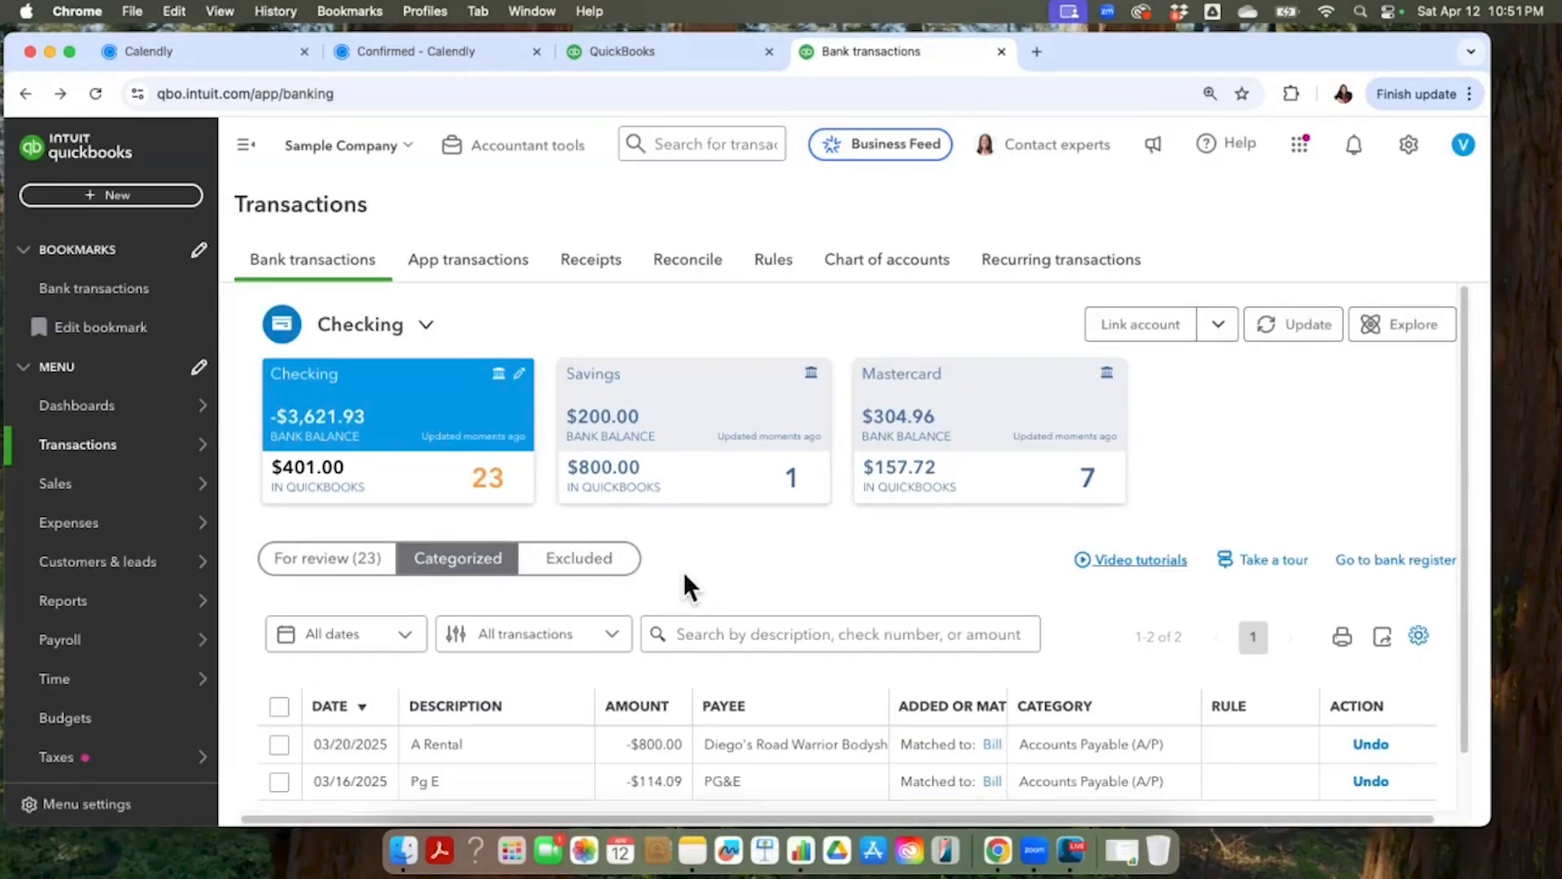
scroll(684, 571, down, 1)
click(999, 675)
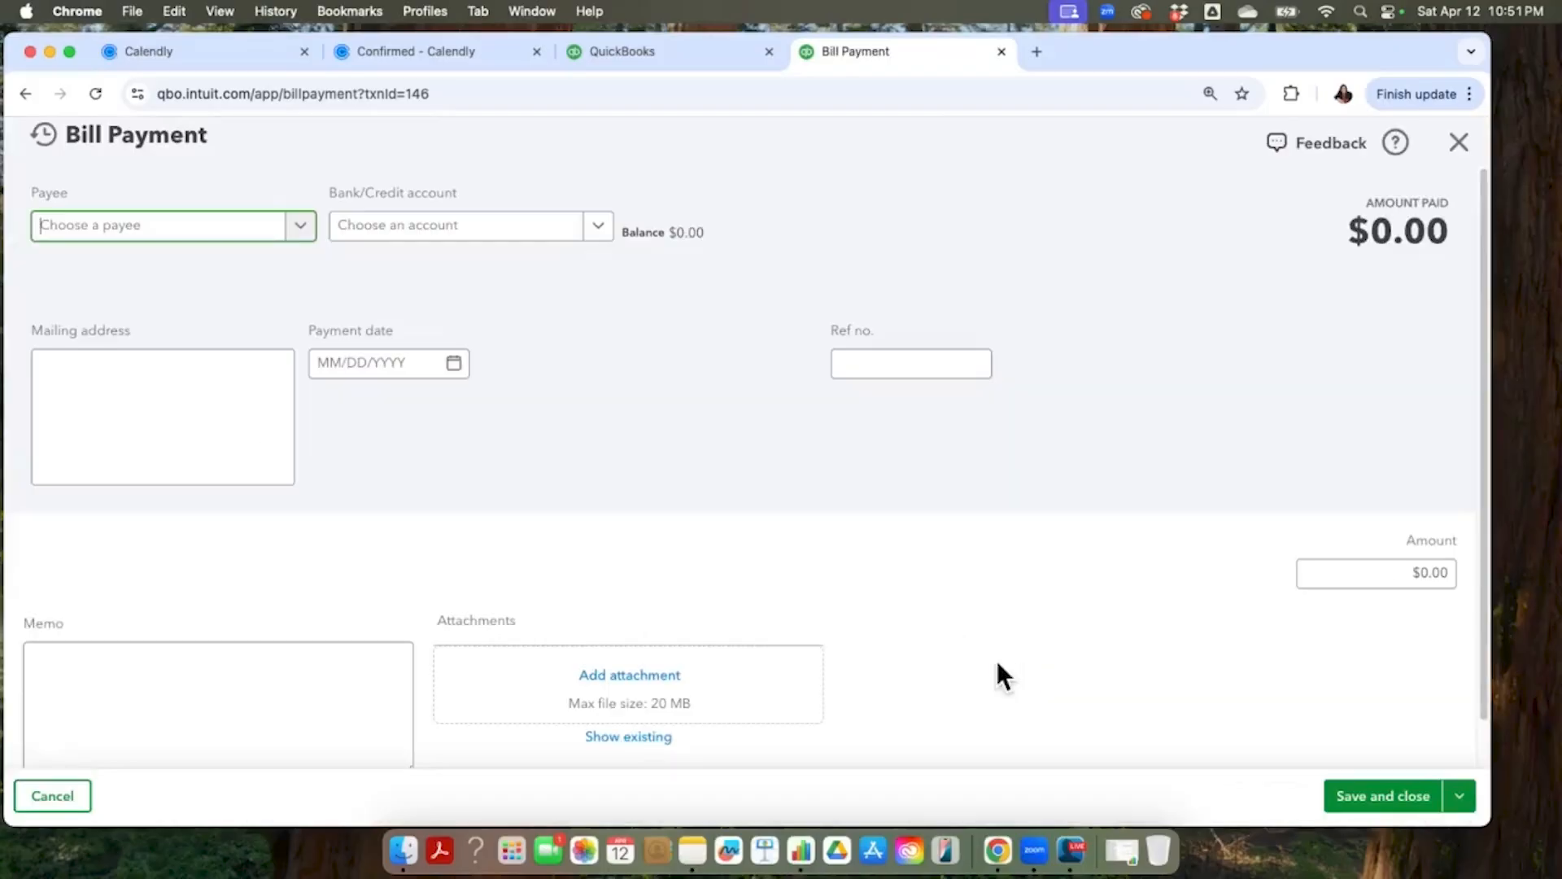
scroll(988, 648, down, 2)
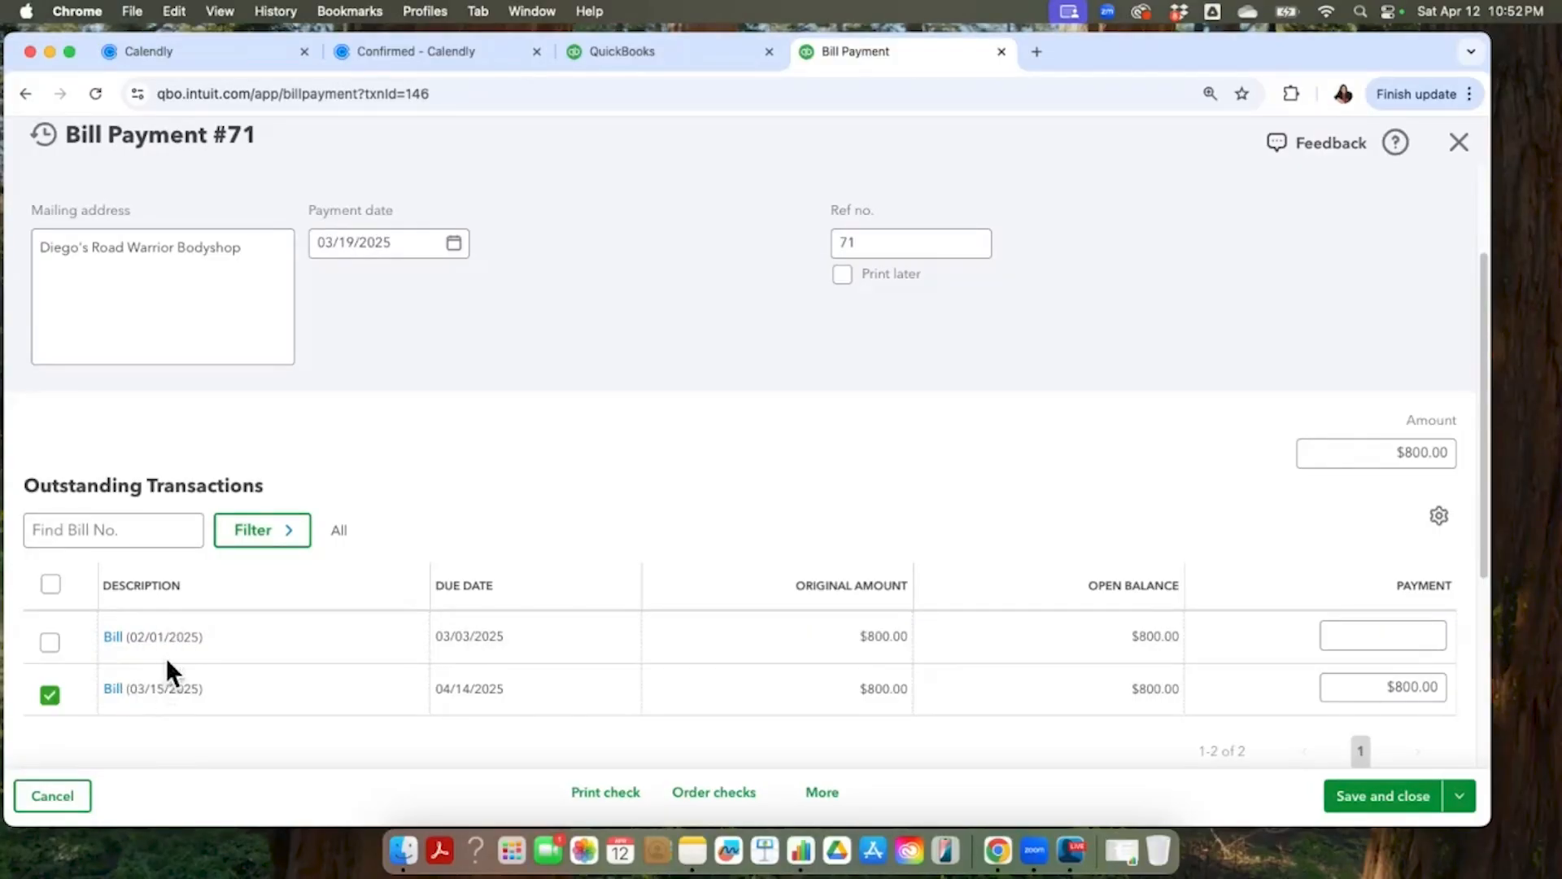
- Apply the bill payment to the 02/01/2025 bill instead of the 03/15/2025 bill, then save and close it
click(53, 639)
click(54, 690)
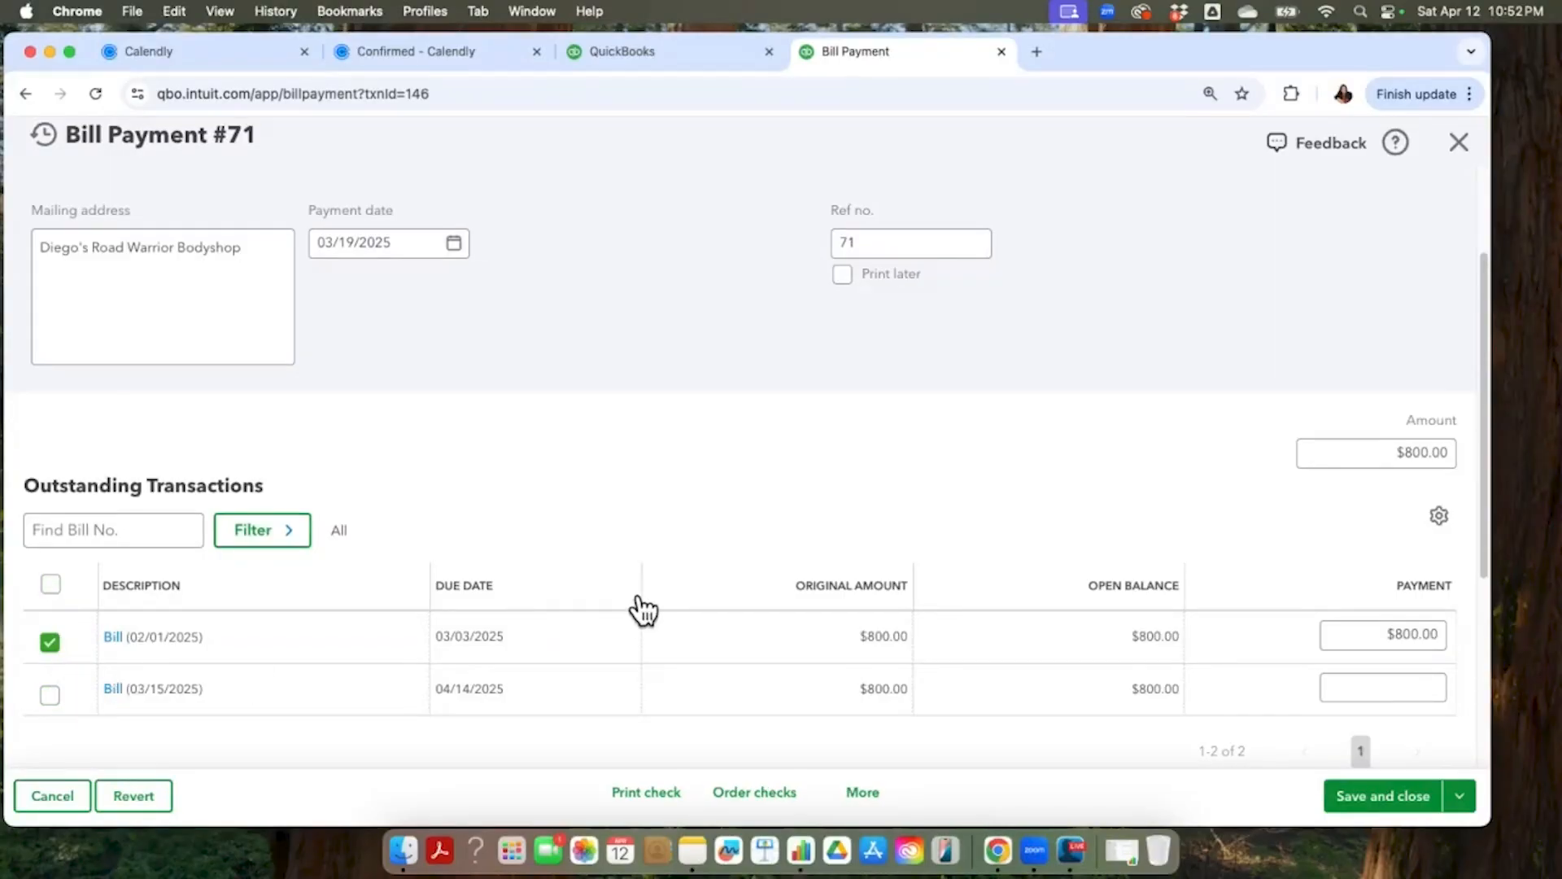
scroll(597, 529, up, 2)
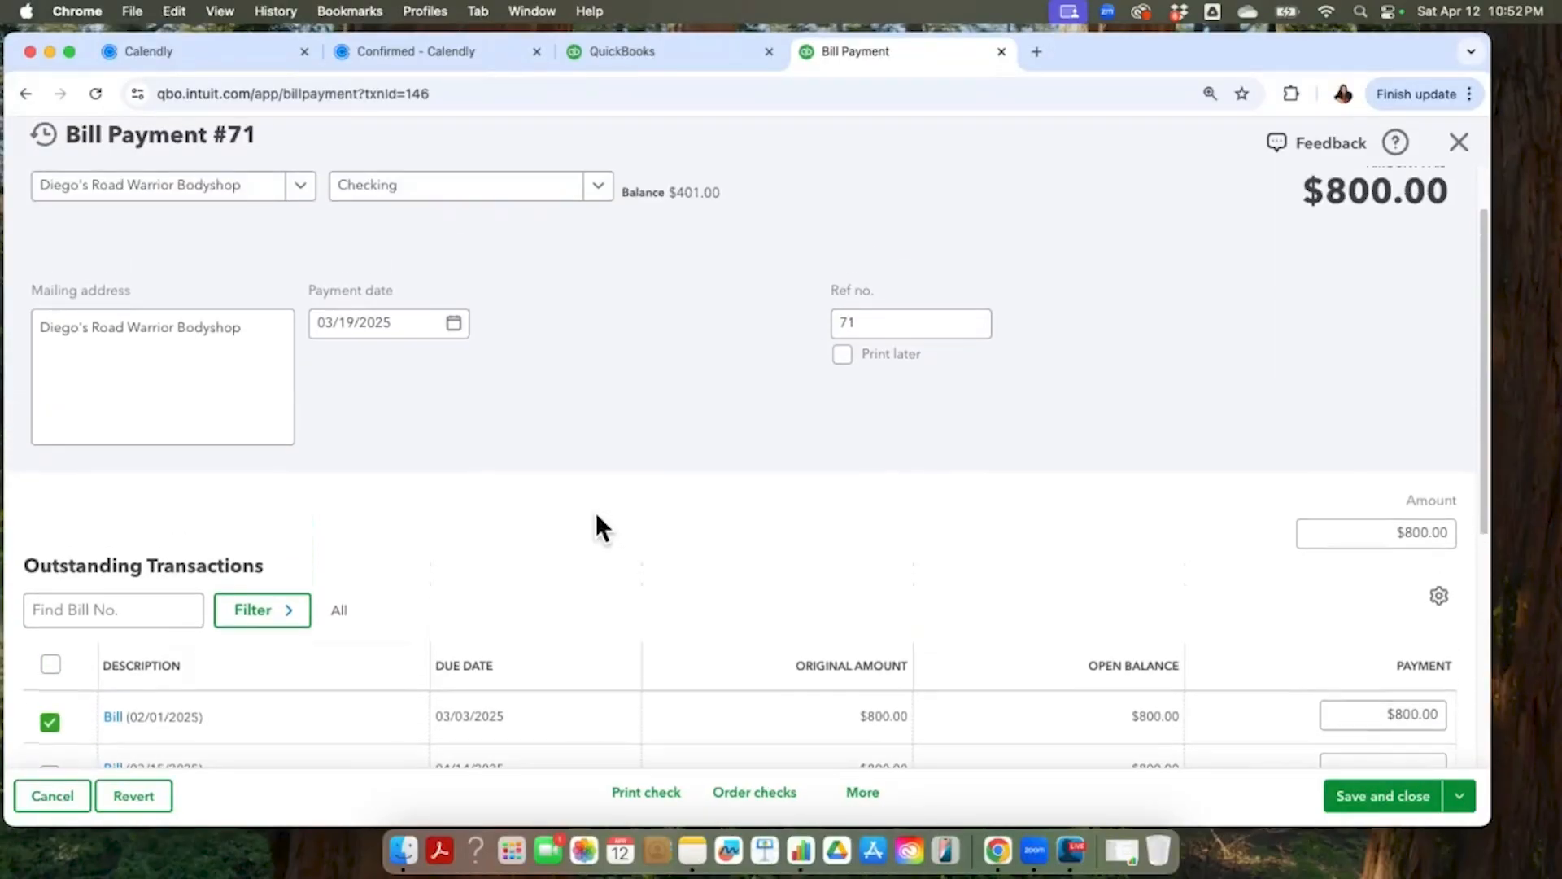
scroll(596, 517, down, 1)
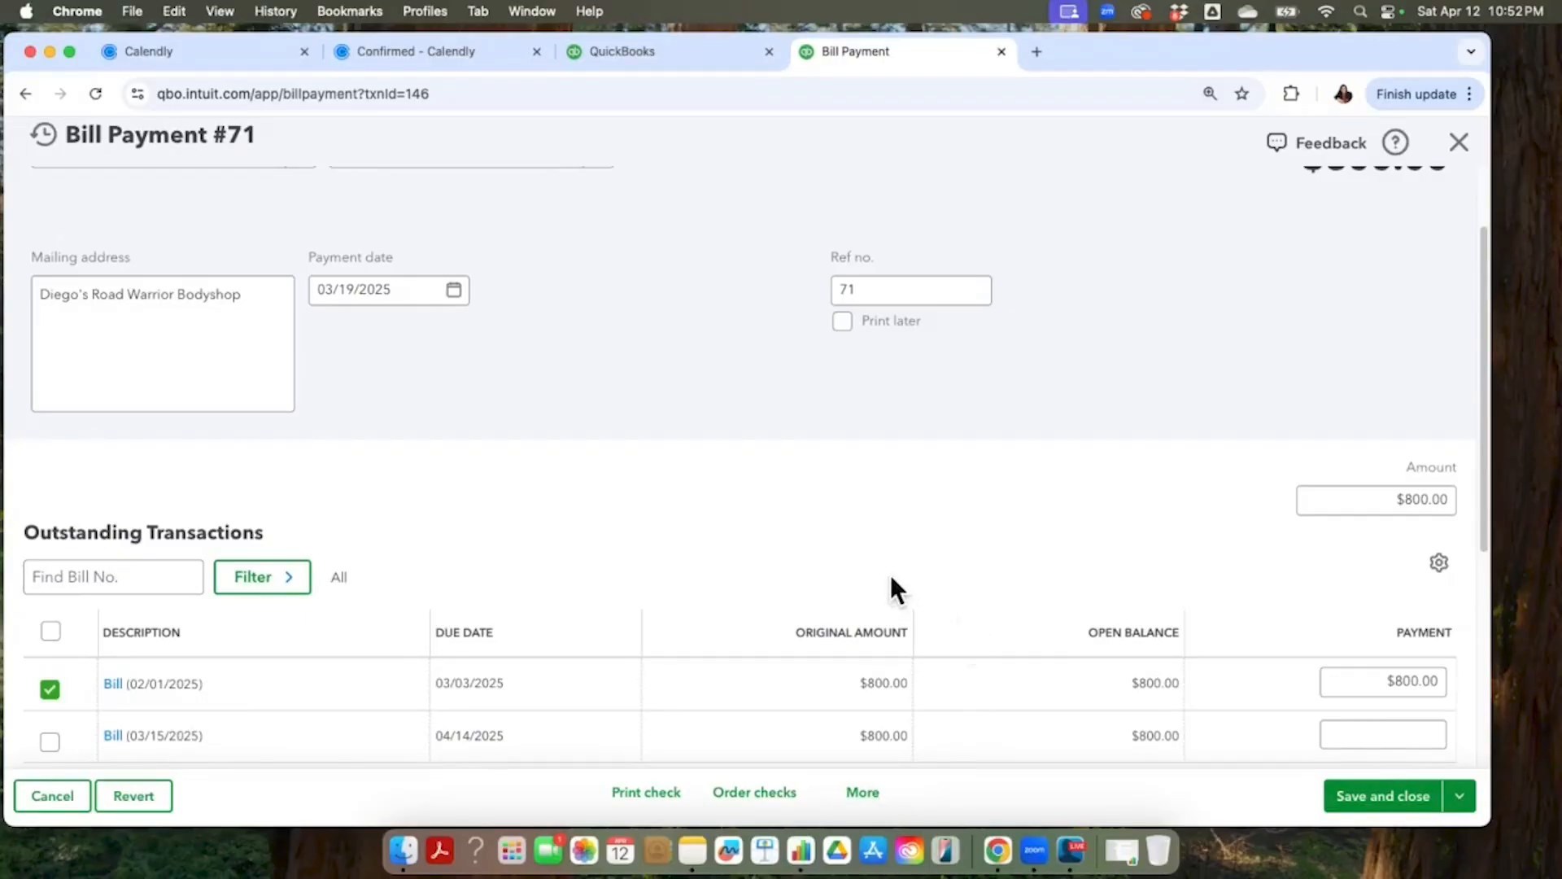
scroll(890, 574, up, 3)
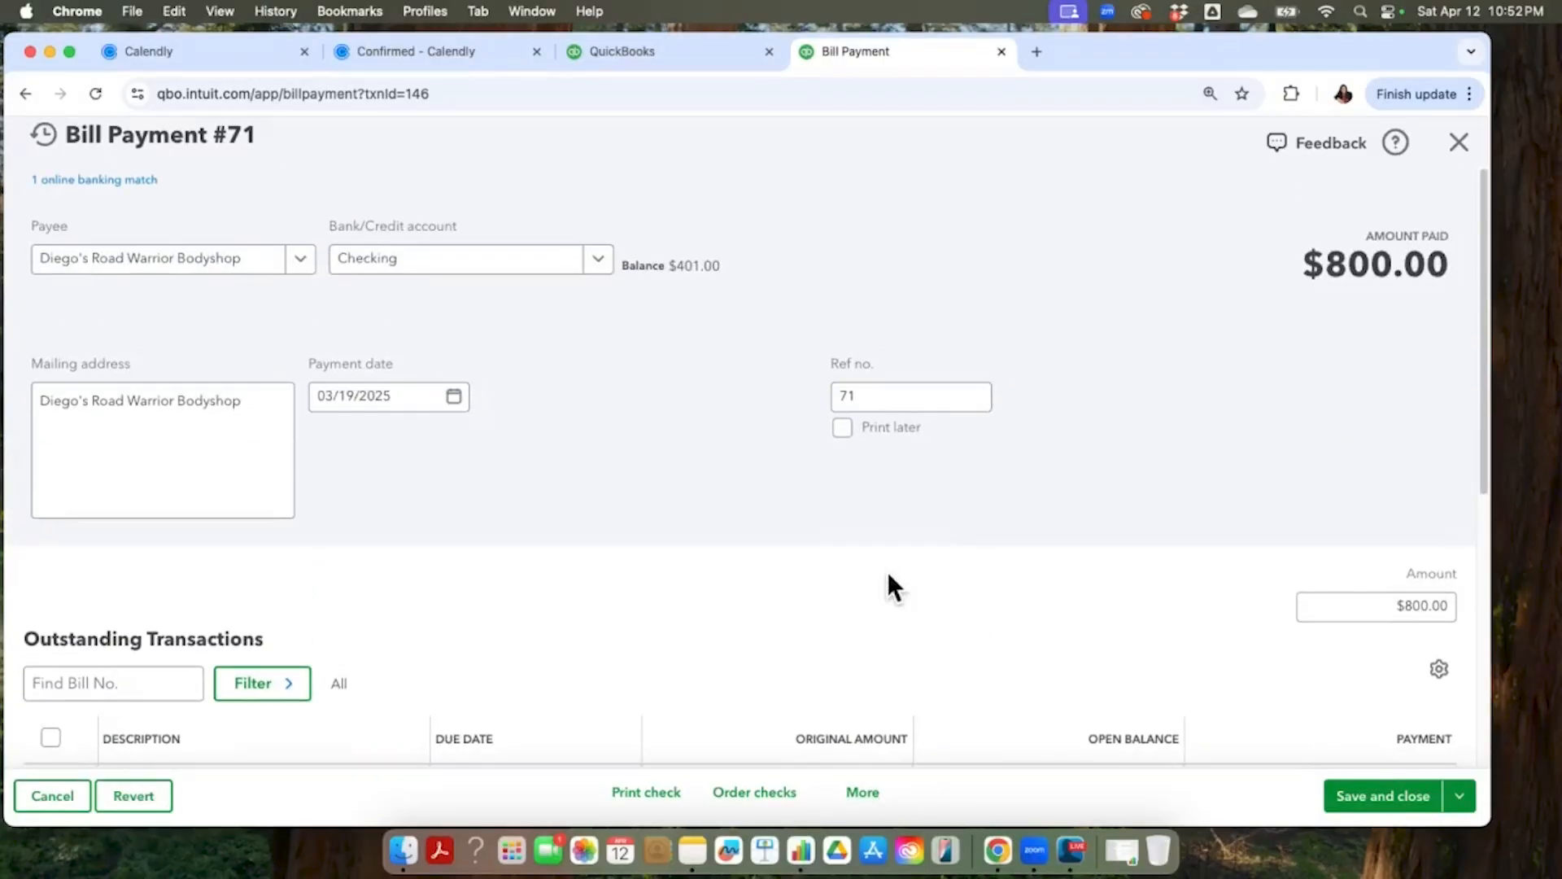
click(1424, 802)
click(827, 525)
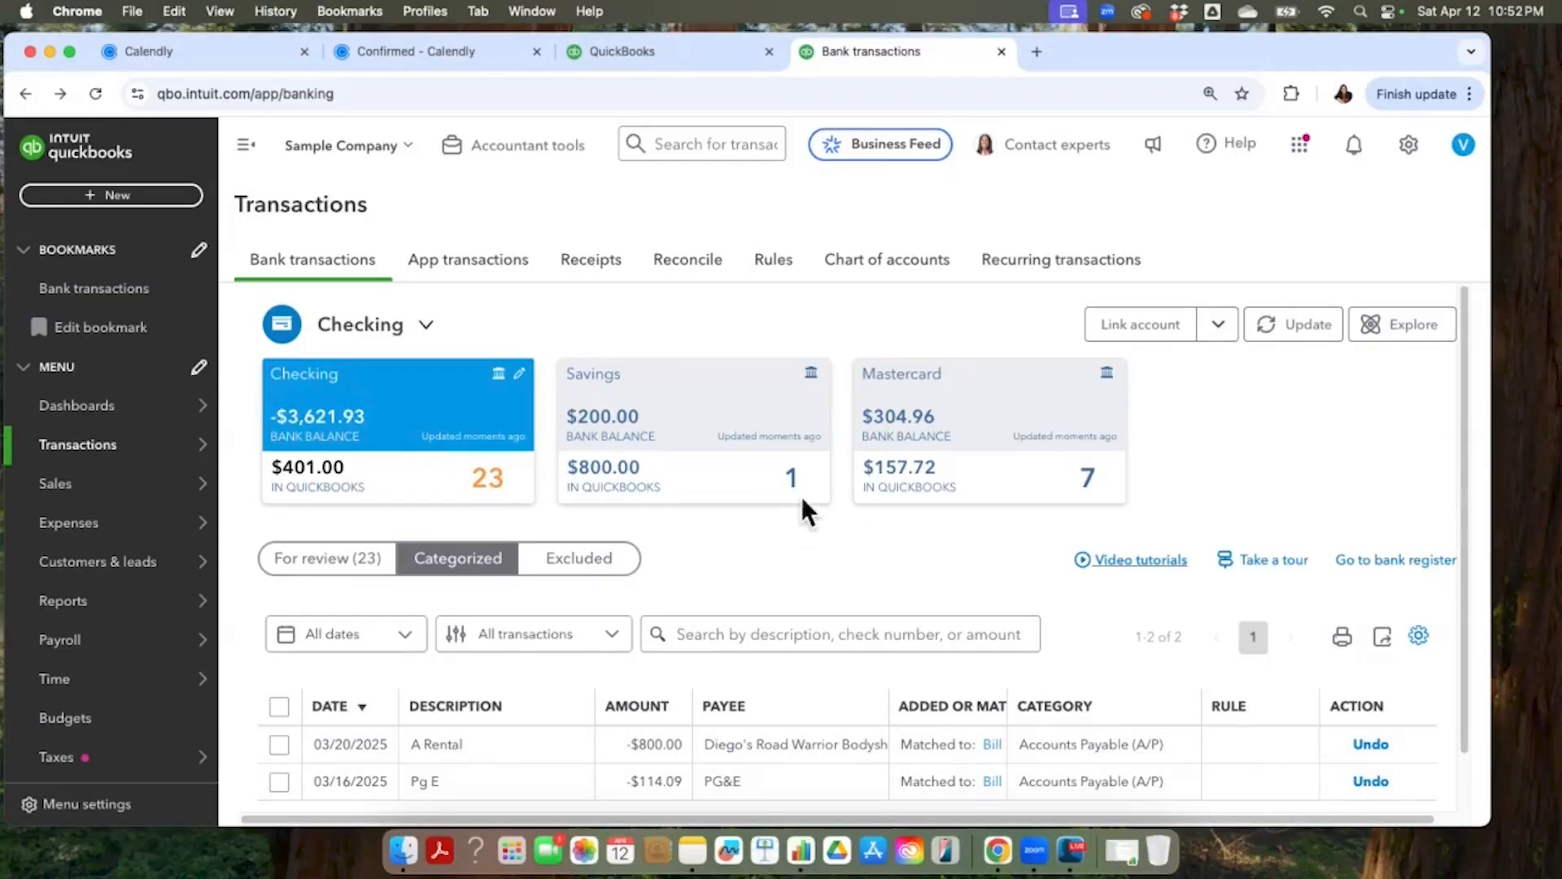
- Filter the categorized Checking transactions to the date range 03/19/2025 to 03/31/2025
mouse_move(373, 570)
click(419, 632)
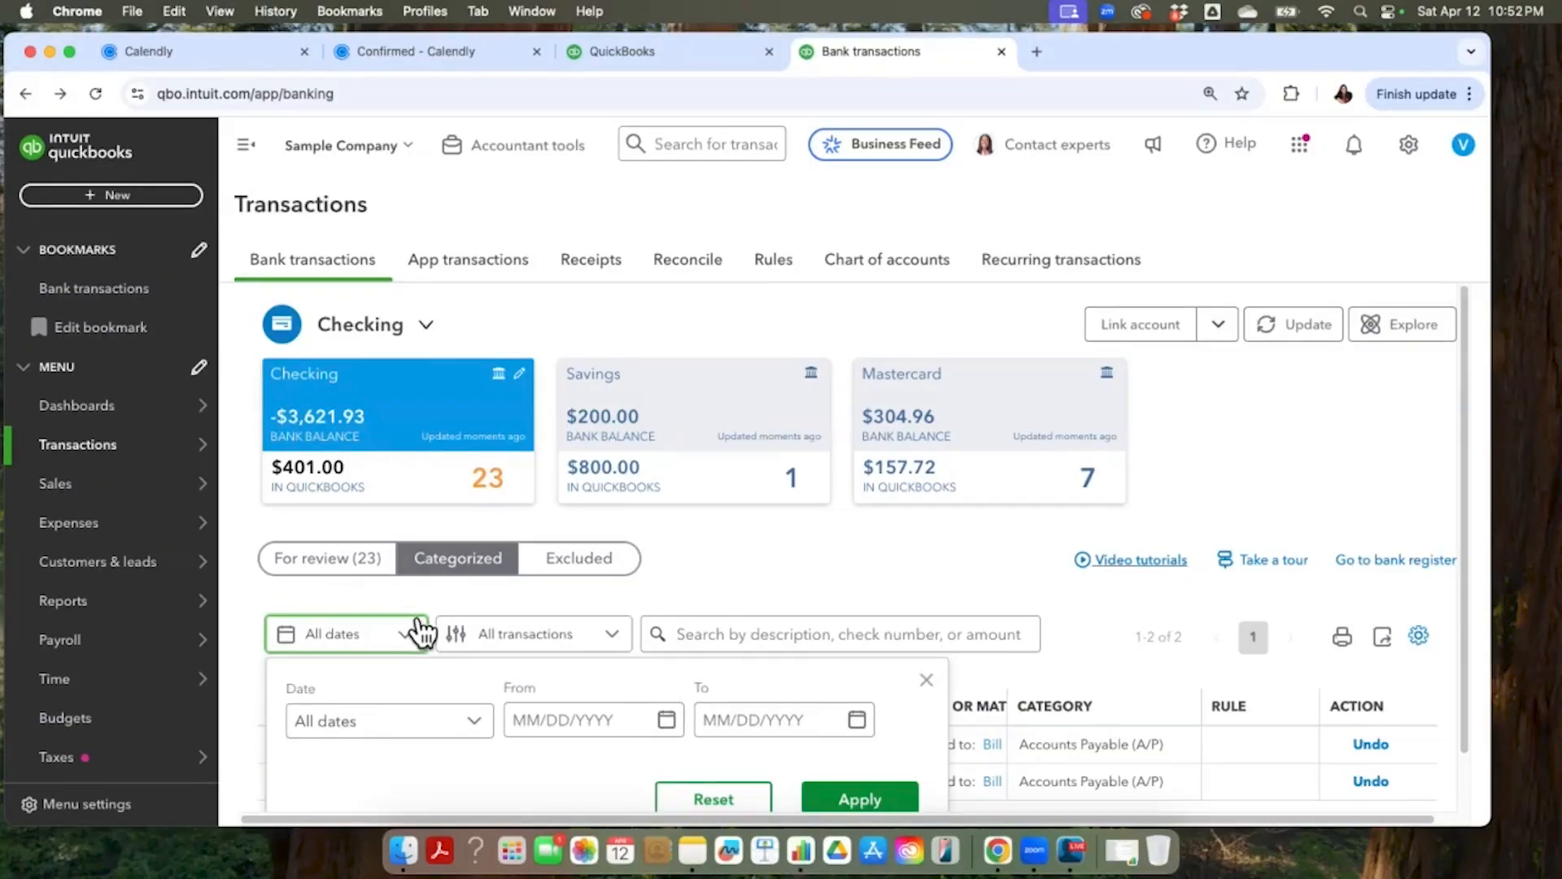
click(680, 712)
click(533, 452)
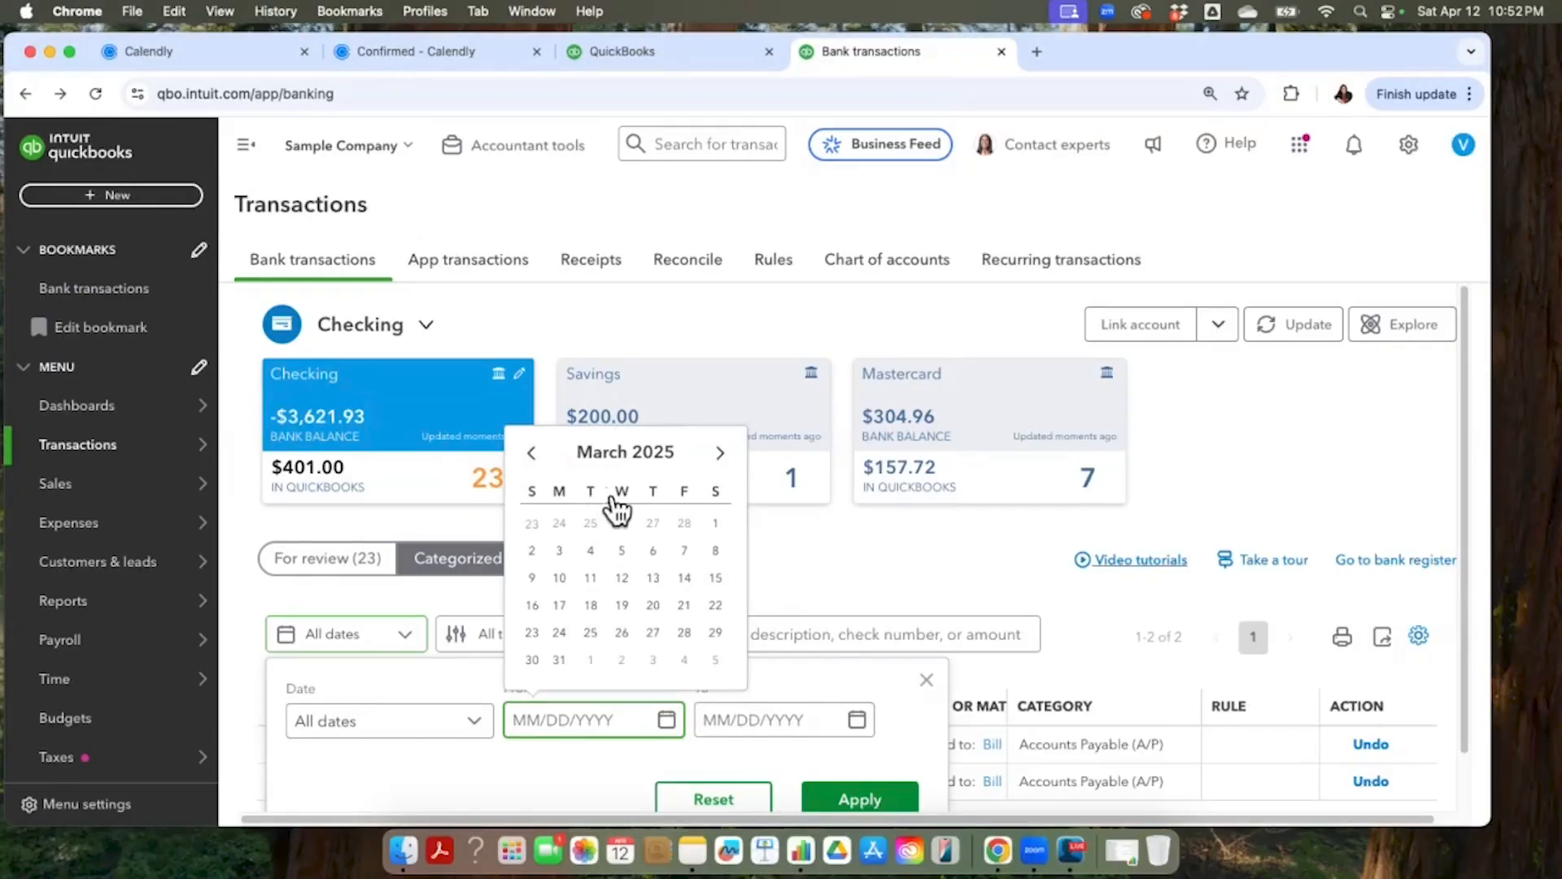
click(716, 522)
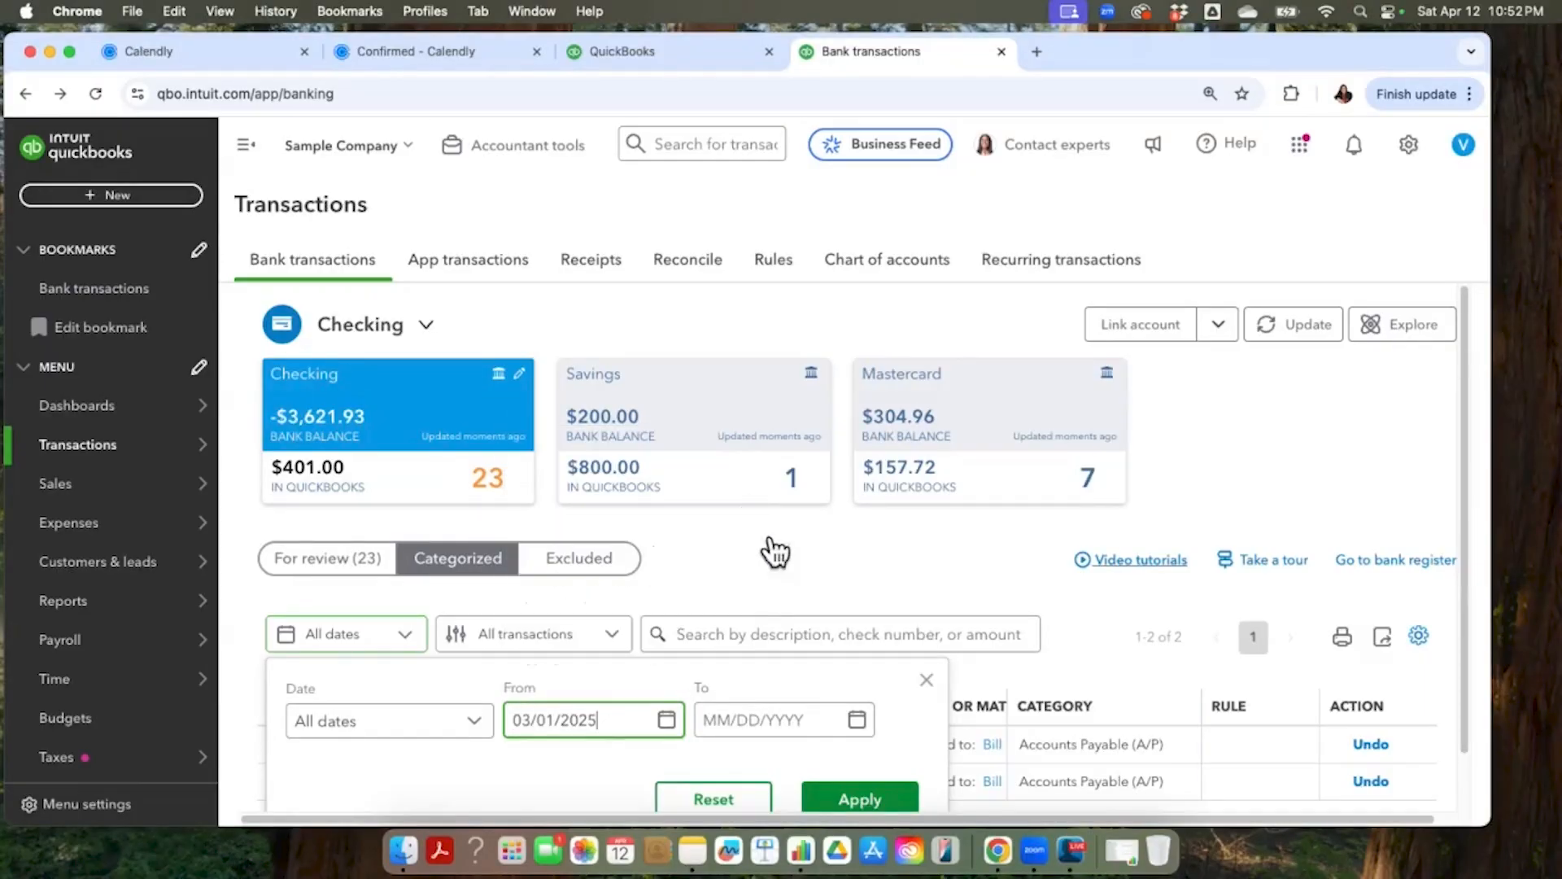
click(857, 719)
click(727, 451)
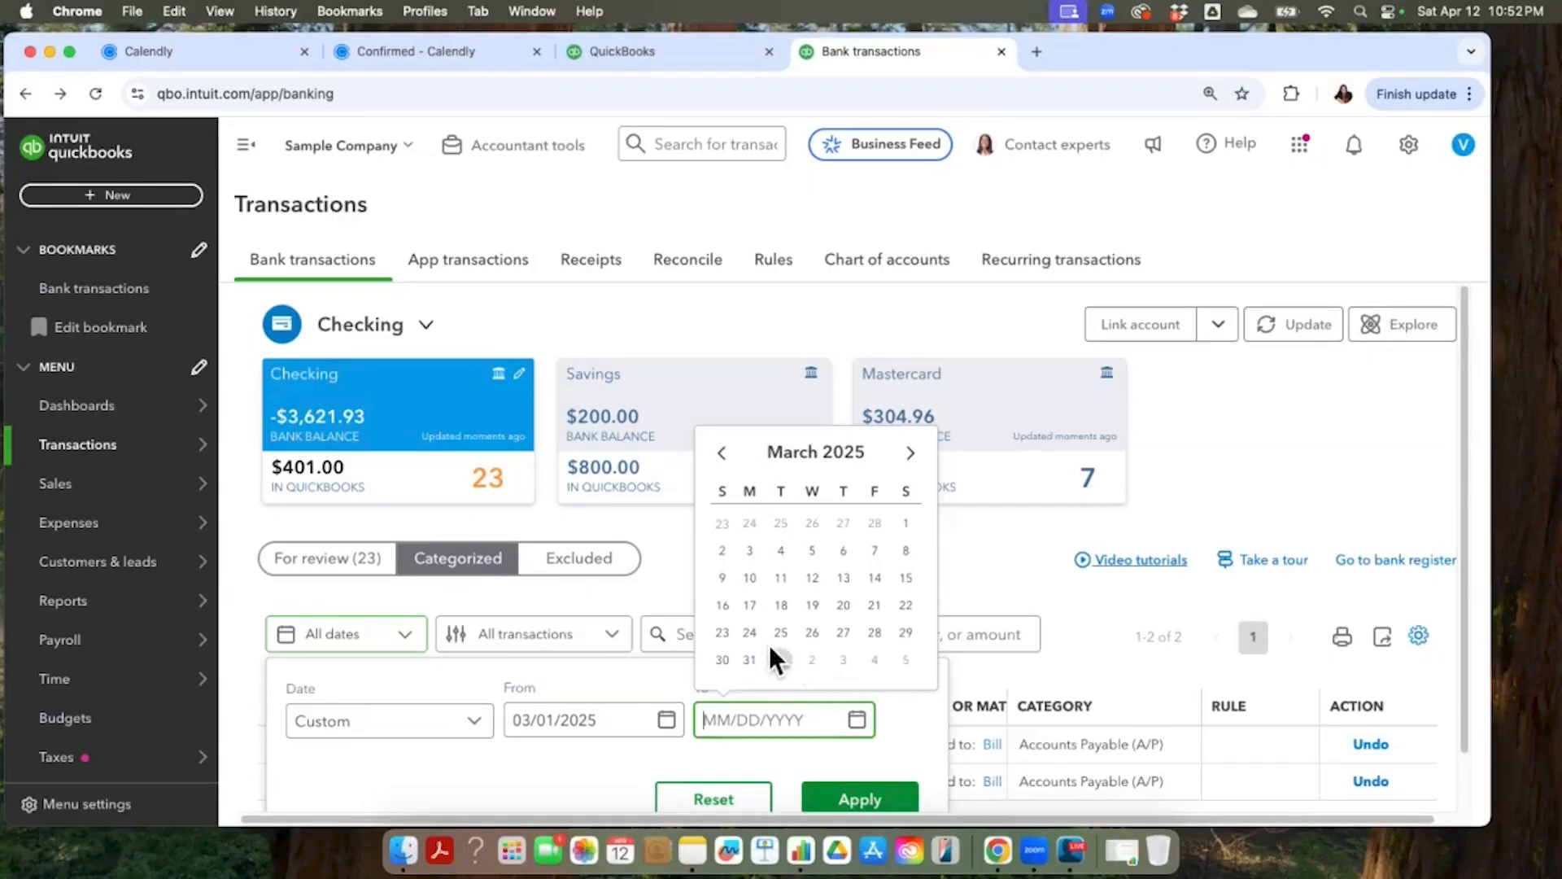
click(749, 657)
click(667, 719)
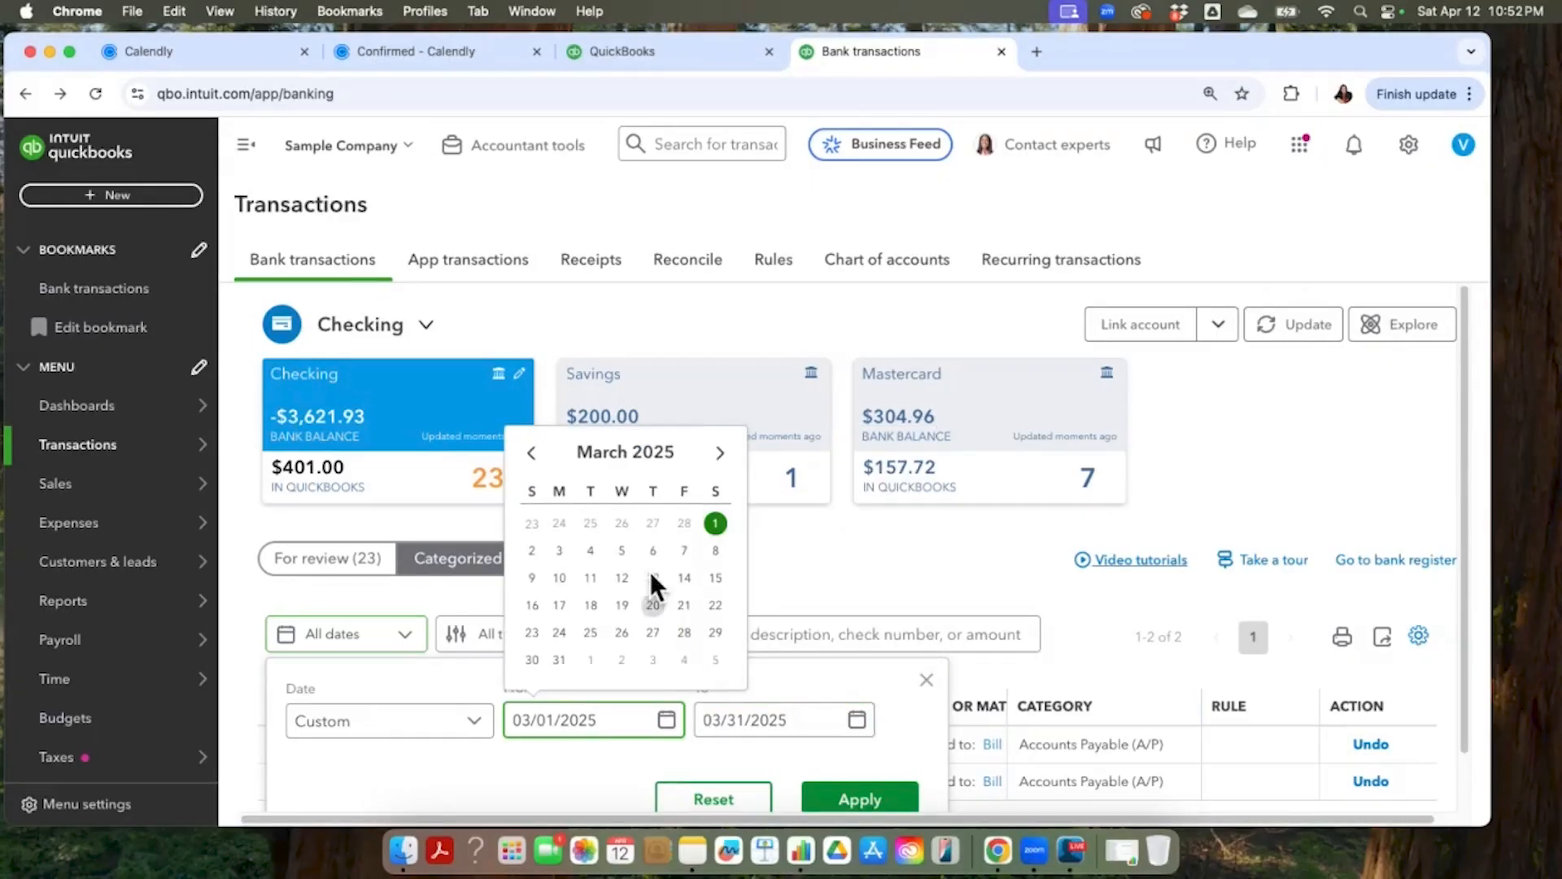
click(624, 602)
click(861, 793)
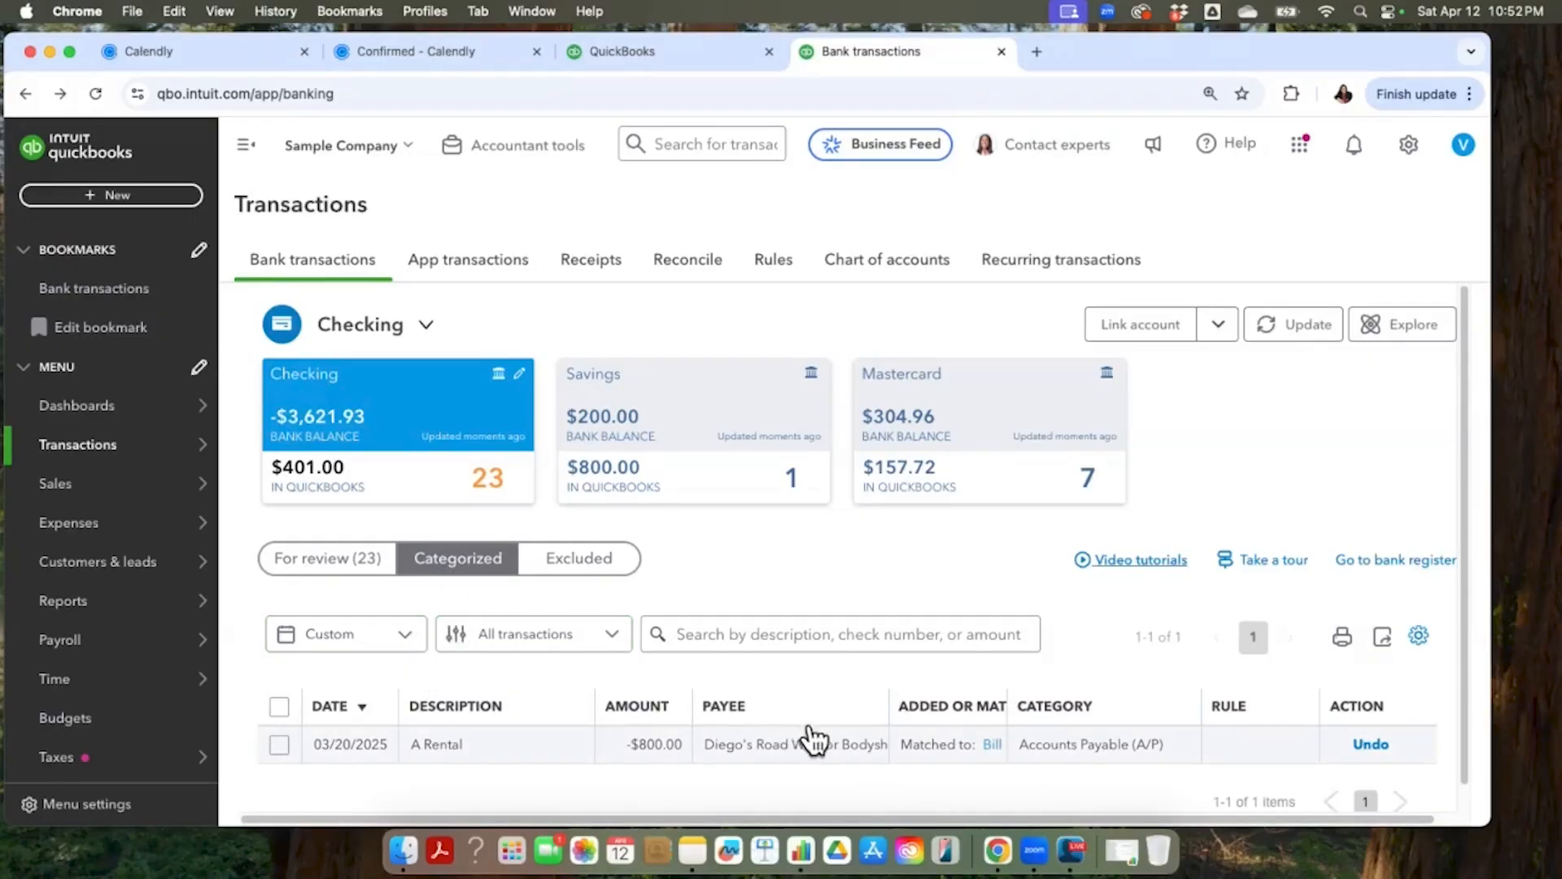
- Reopen the payment matched to A Rental, try applying it to the 03/15/2025 bill and to both bills, then leave without saving
click(1013, 733)
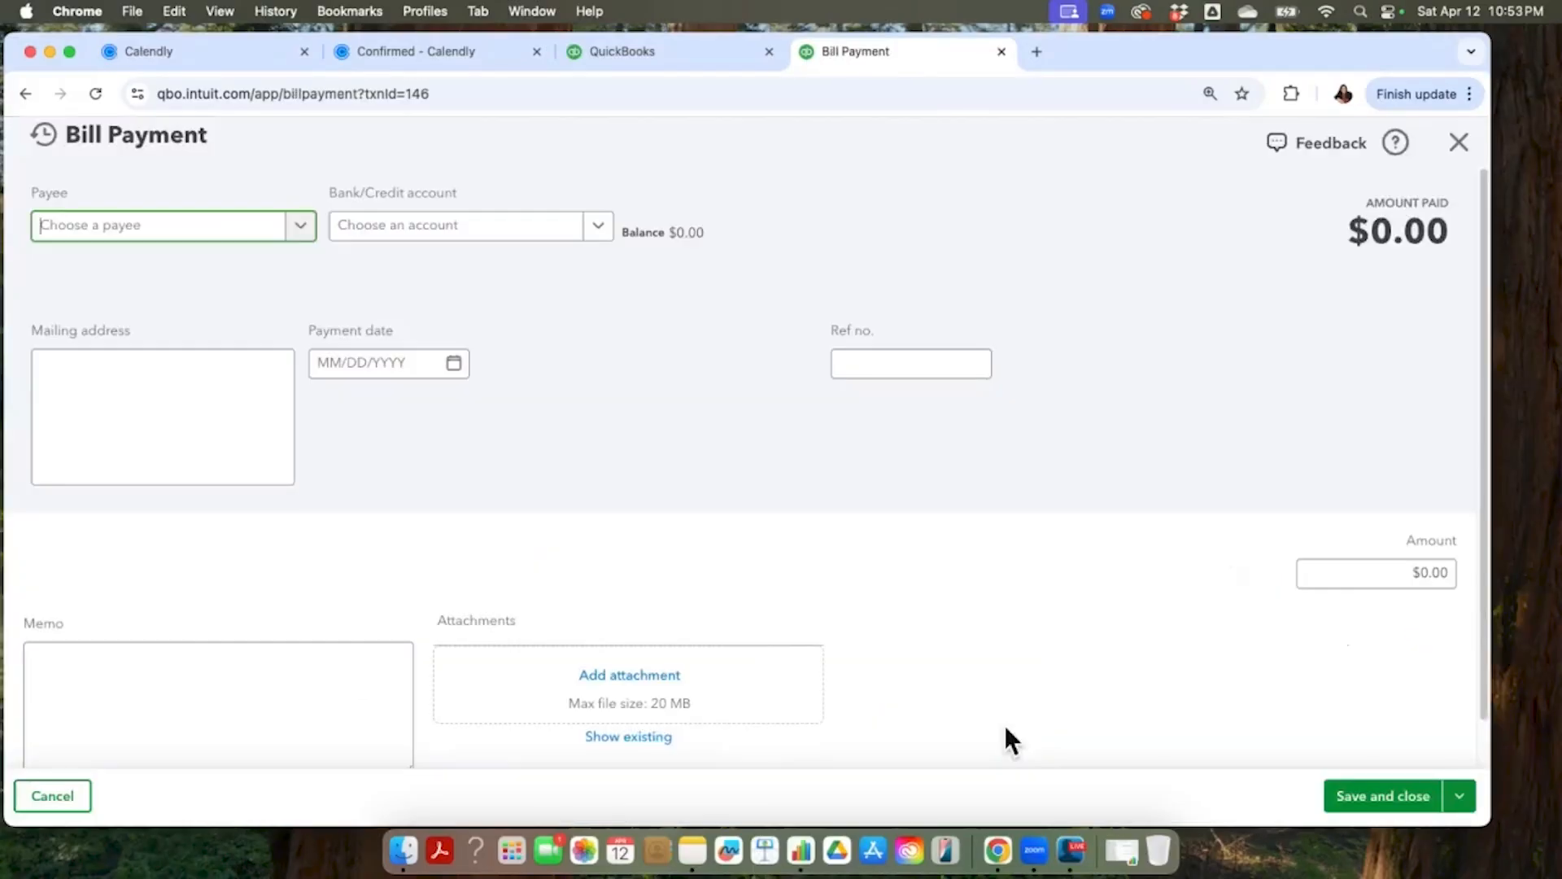
scroll(890, 625, down, 2)
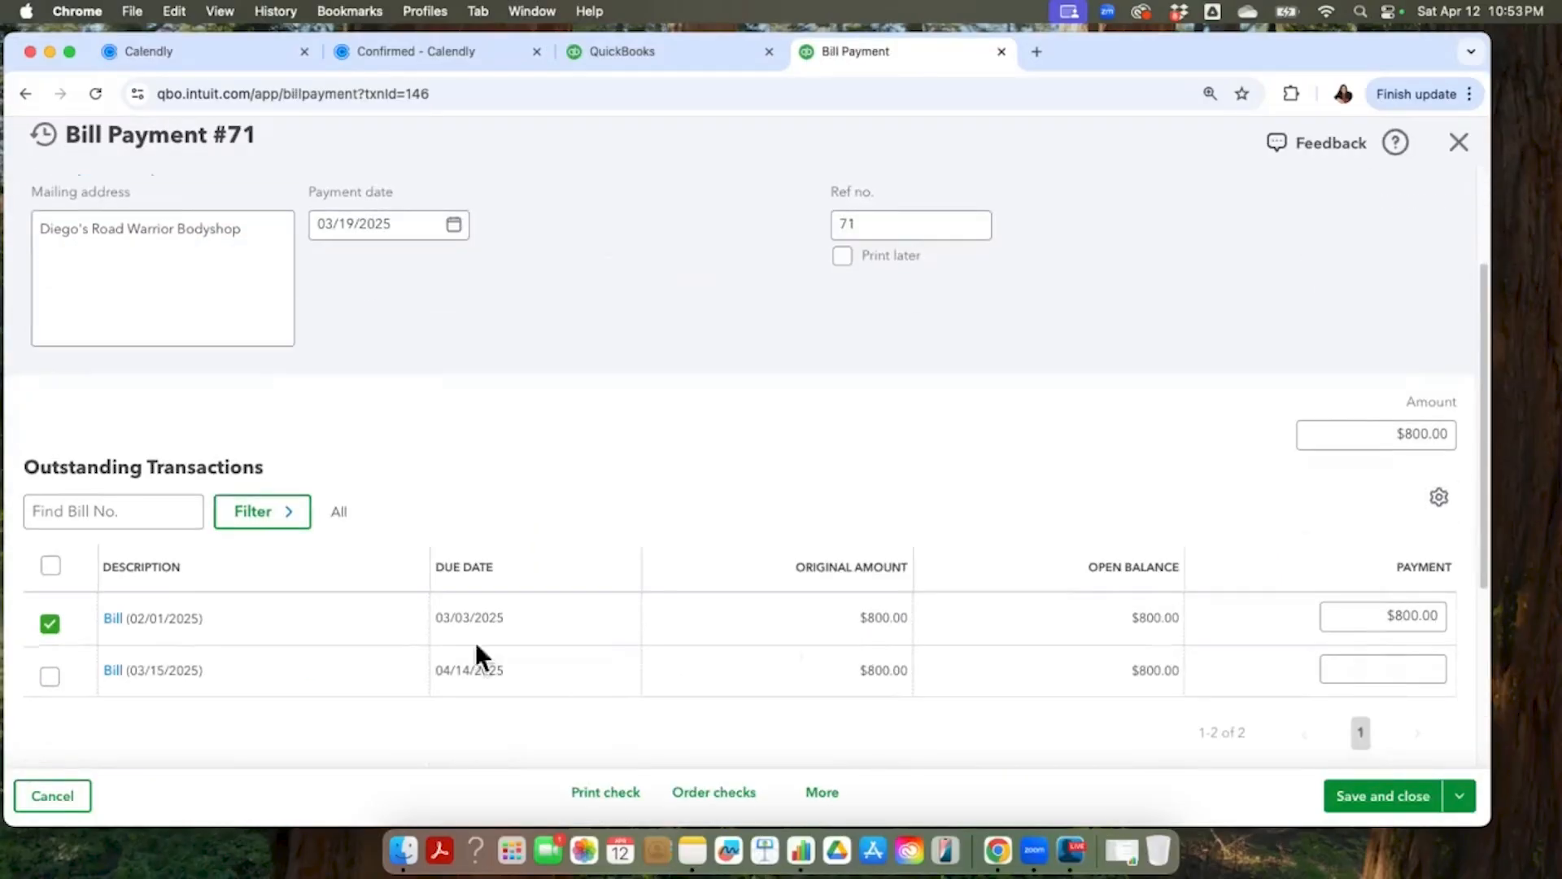
click(50, 675)
click(60, 623)
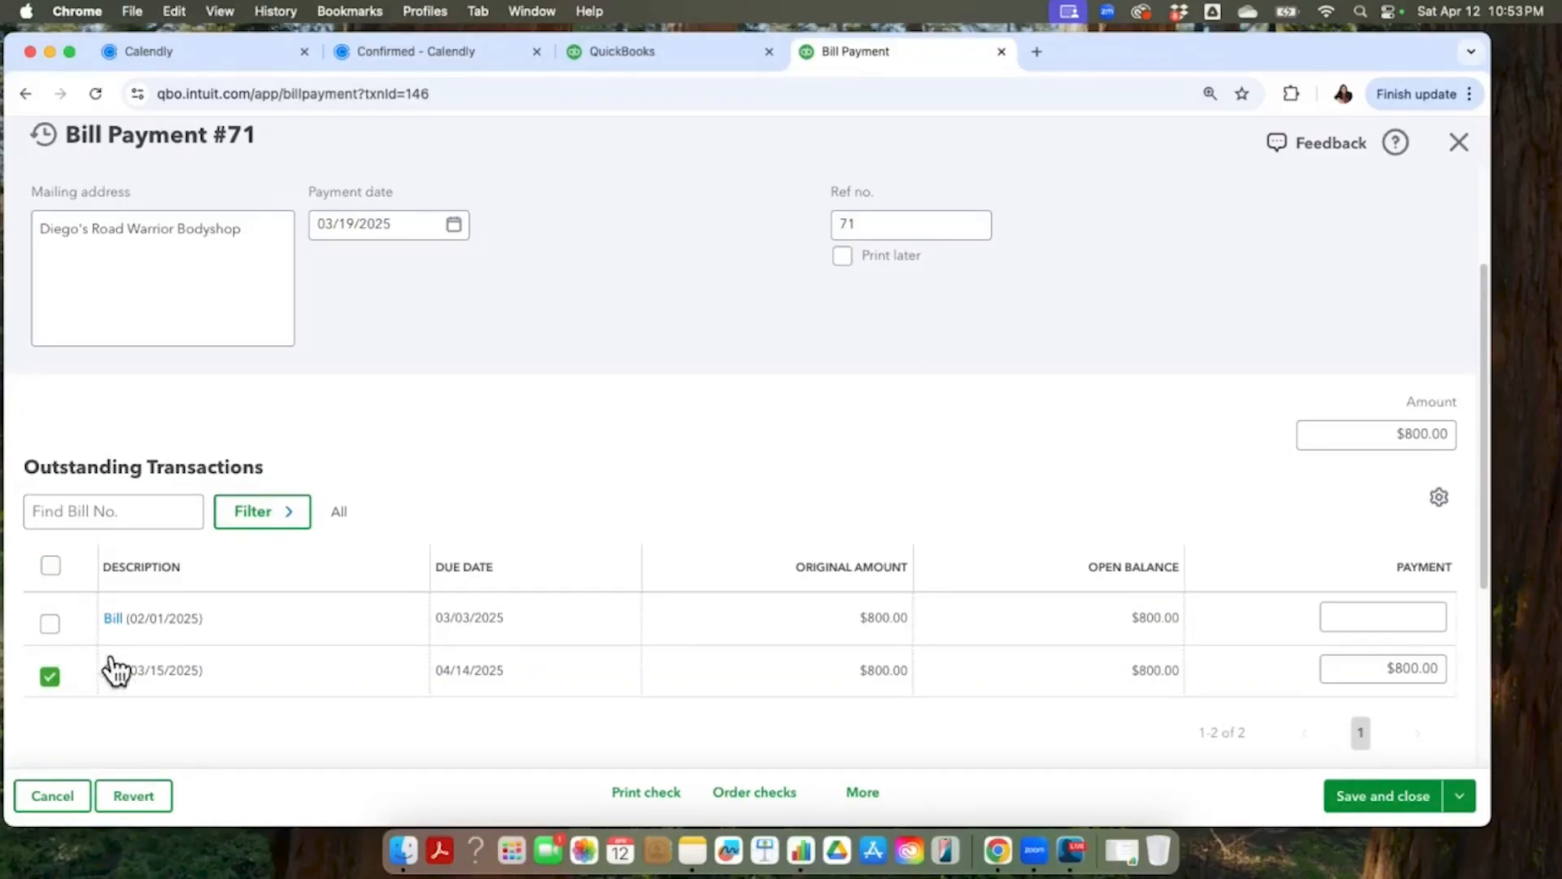
click(50, 622)
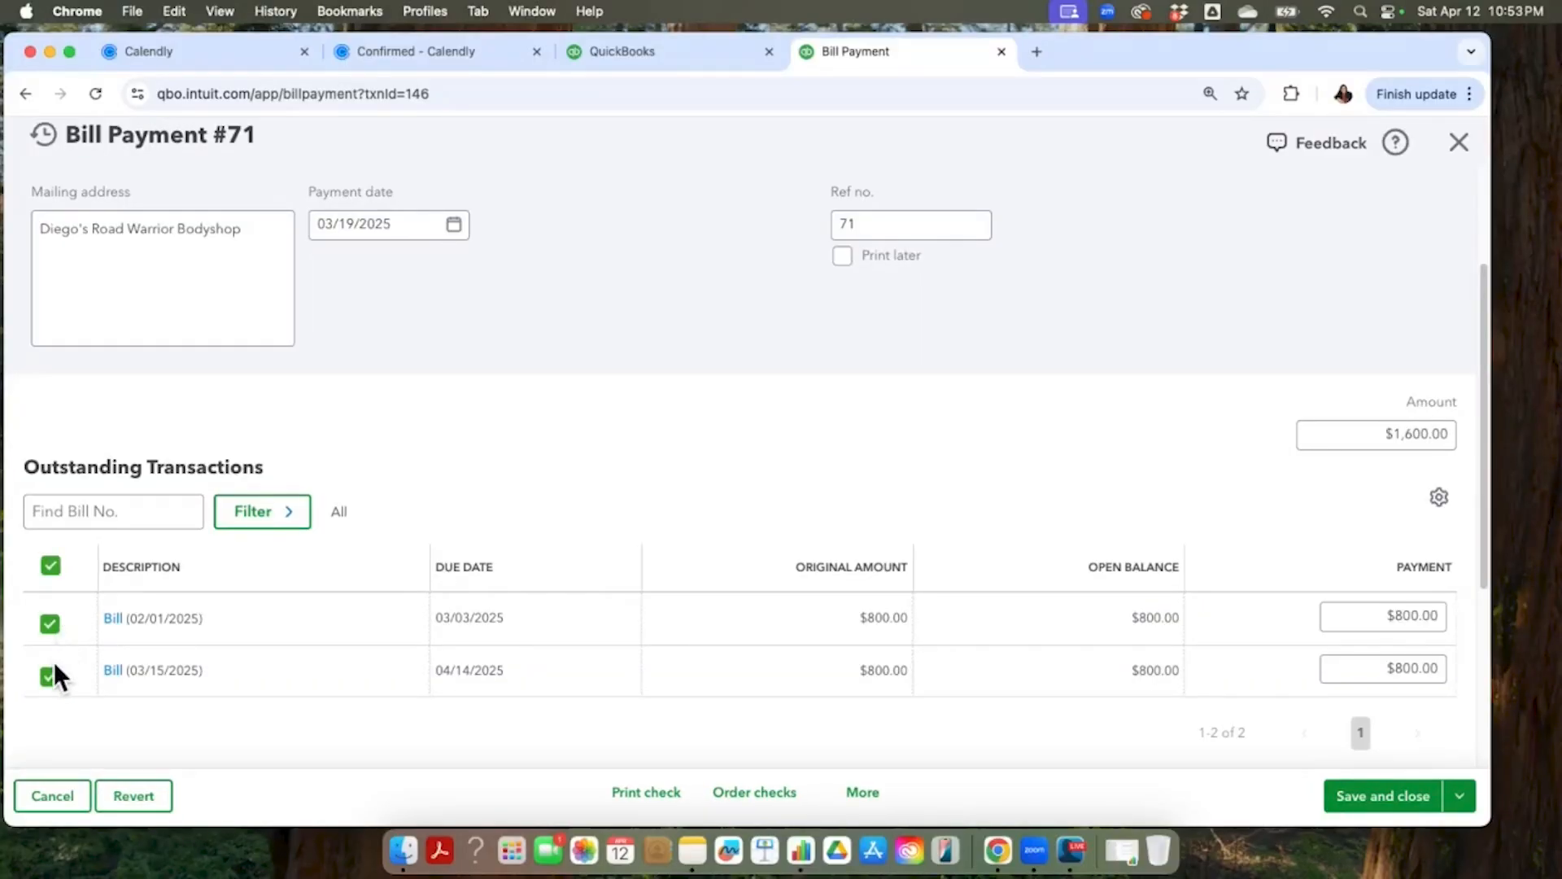
click(50, 673)
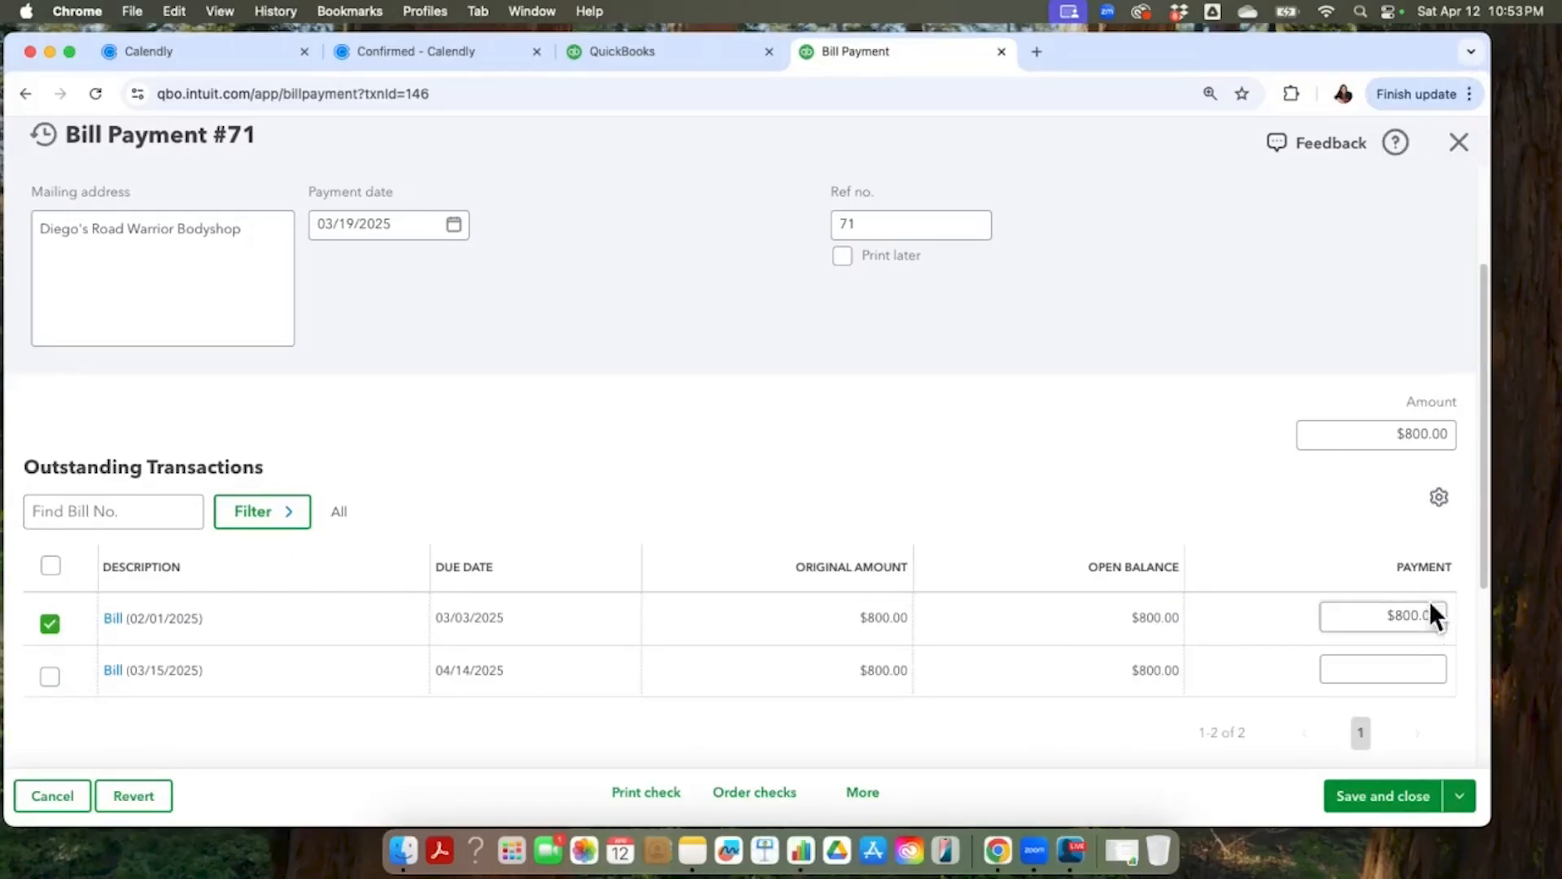
click(1459, 141)
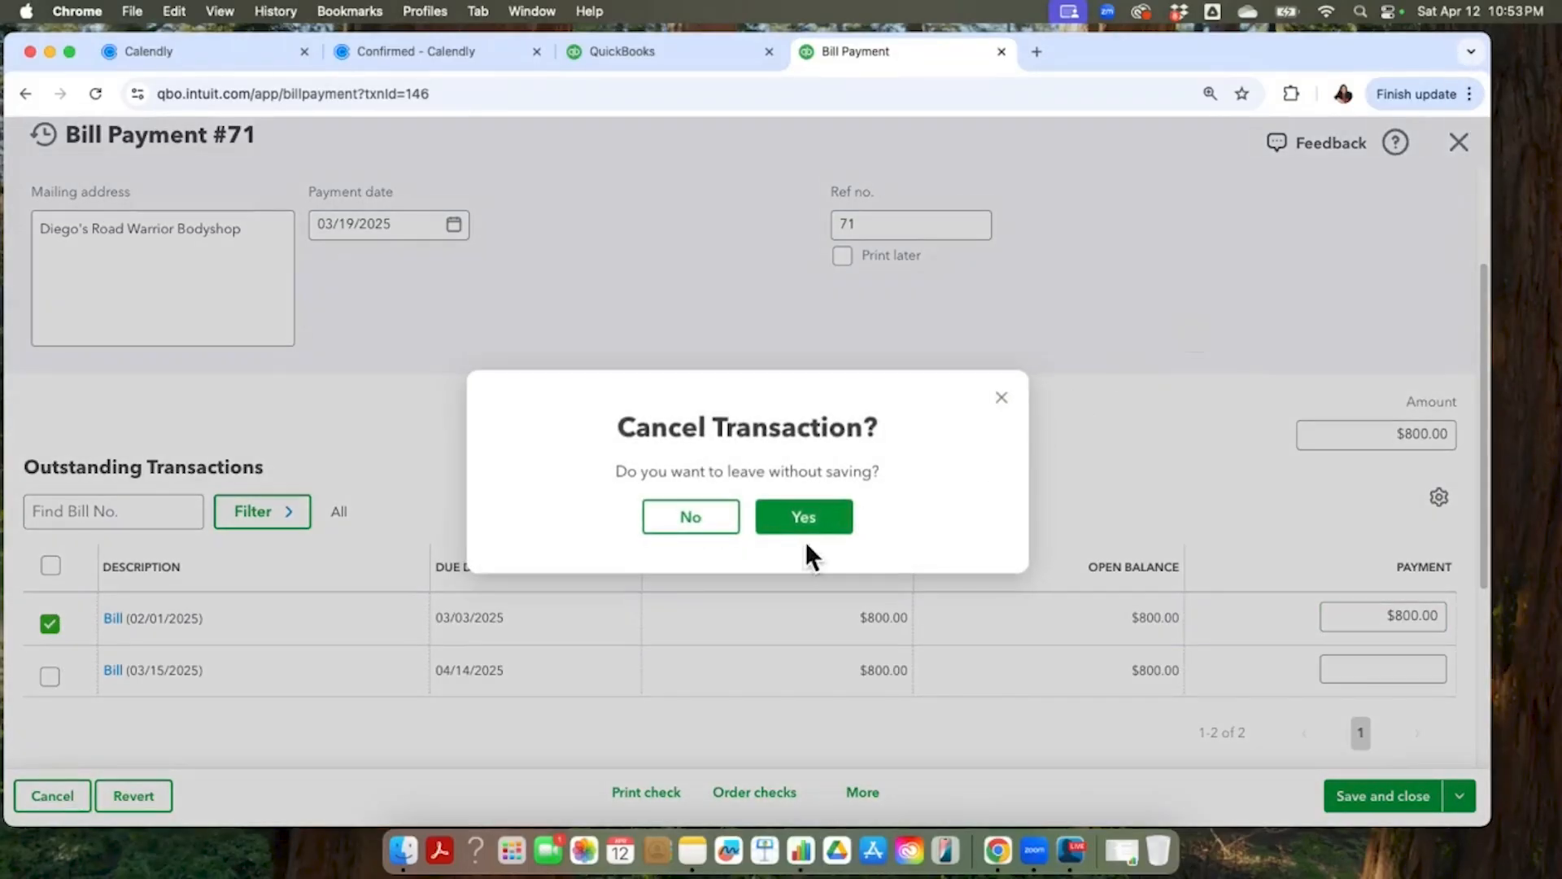
click(822, 516)
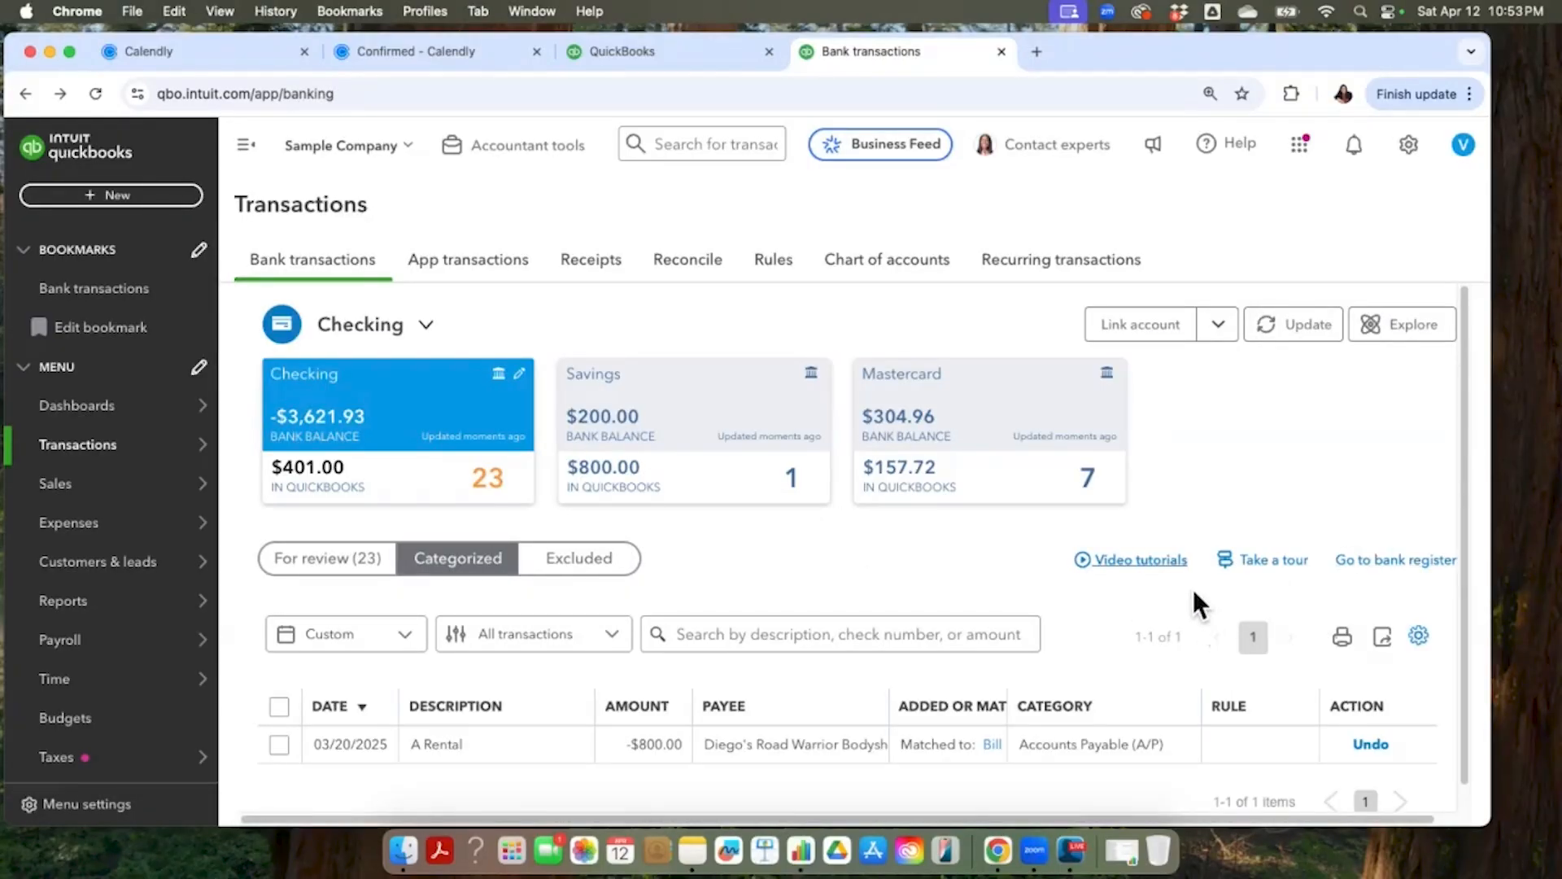
- Show the Checking transactions for review and reset the date filter to all dates
scroll(1183, 576, down, 1)
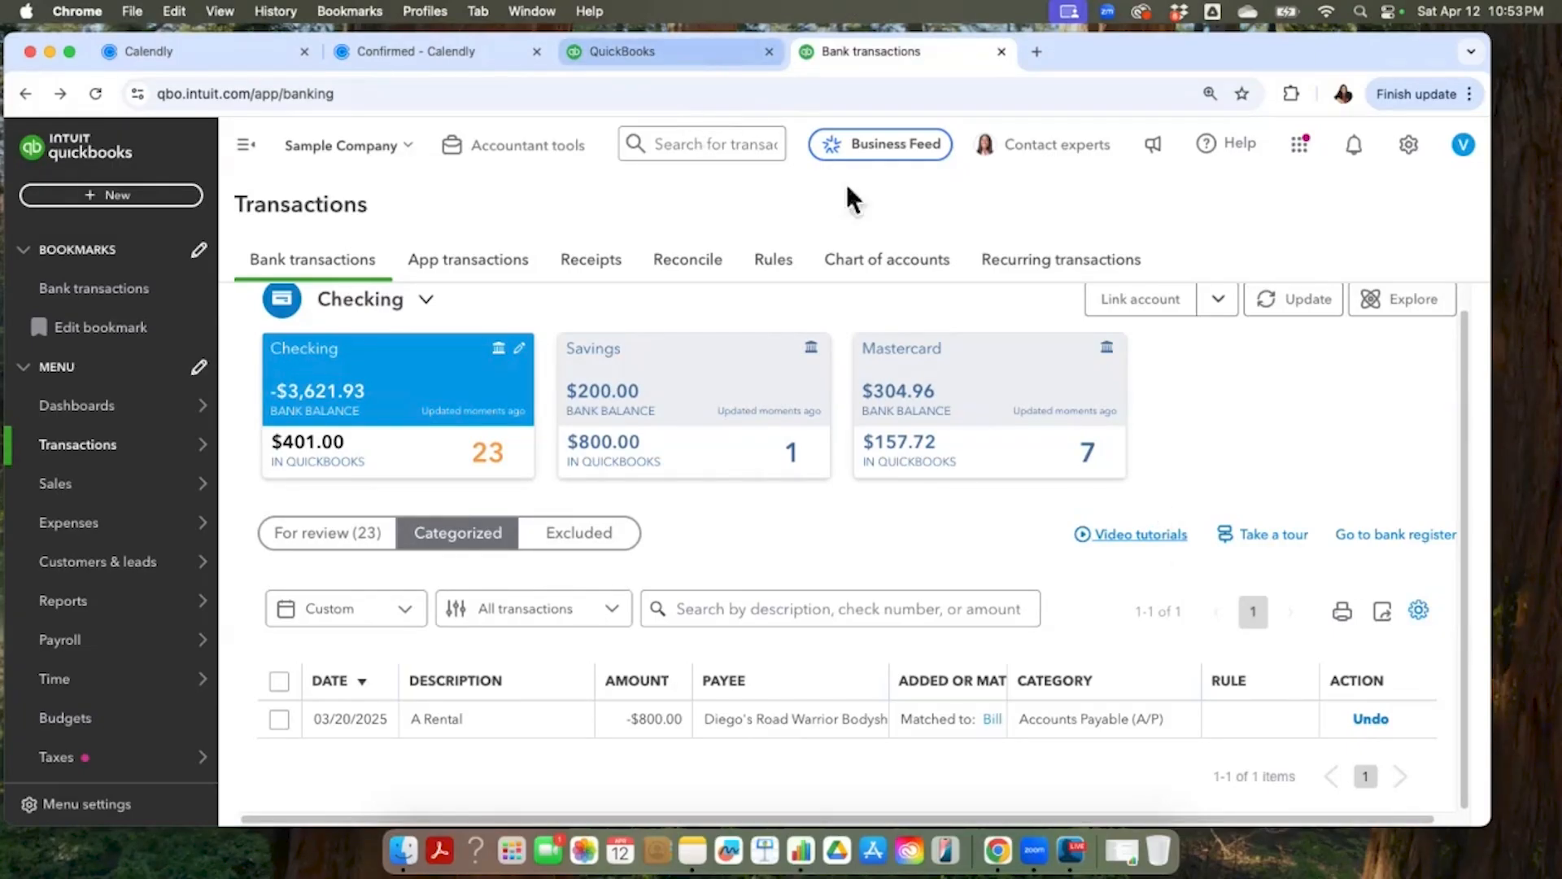
click(349, 532)
click(413, 626)
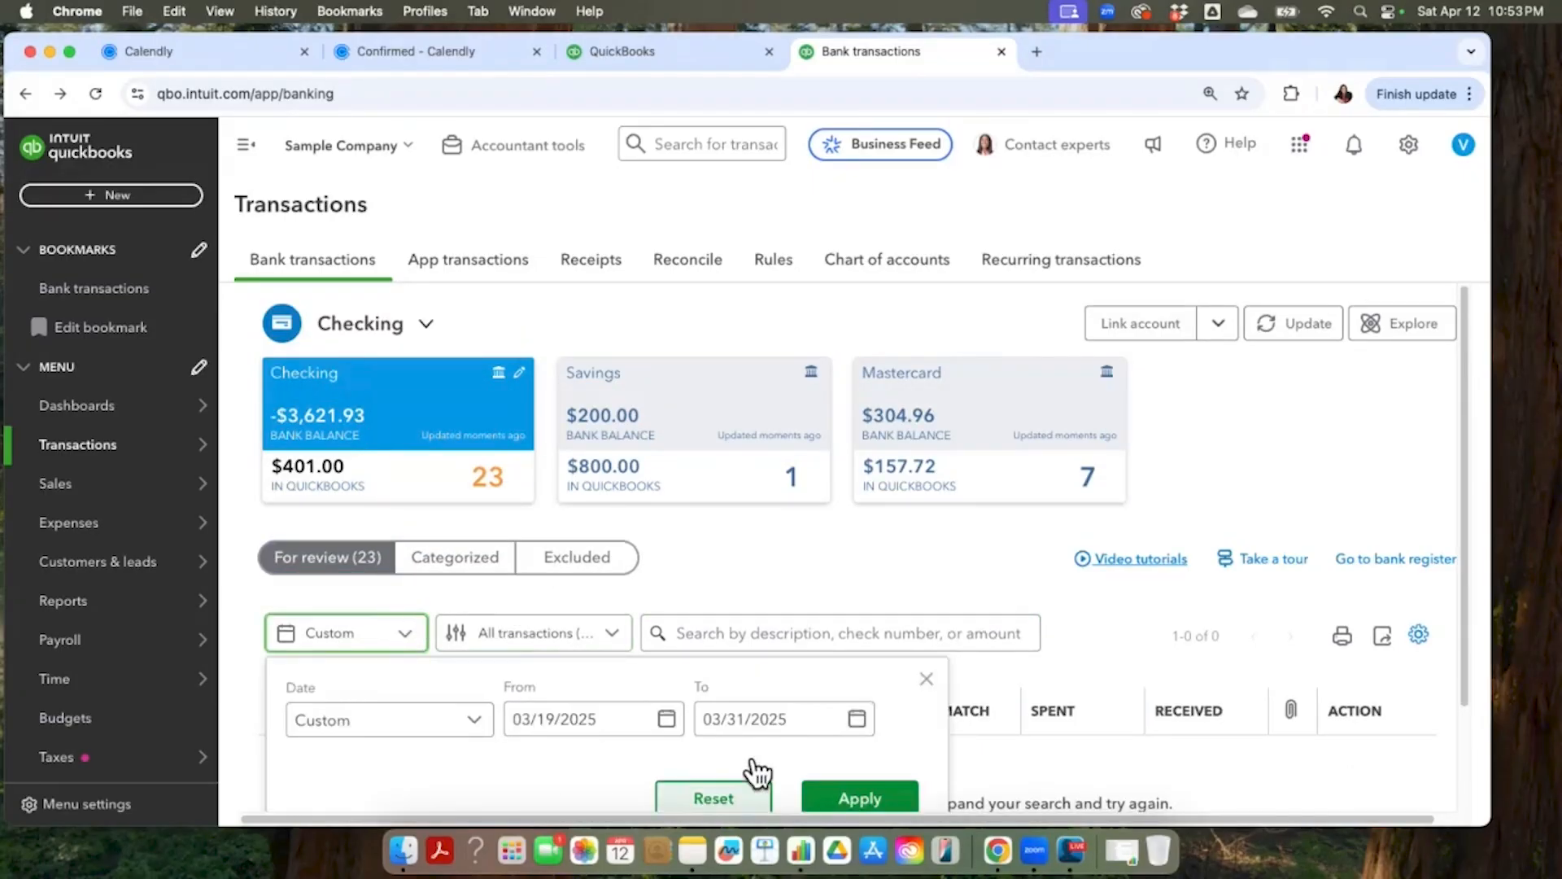
click(743, 784)
click(928, 672)
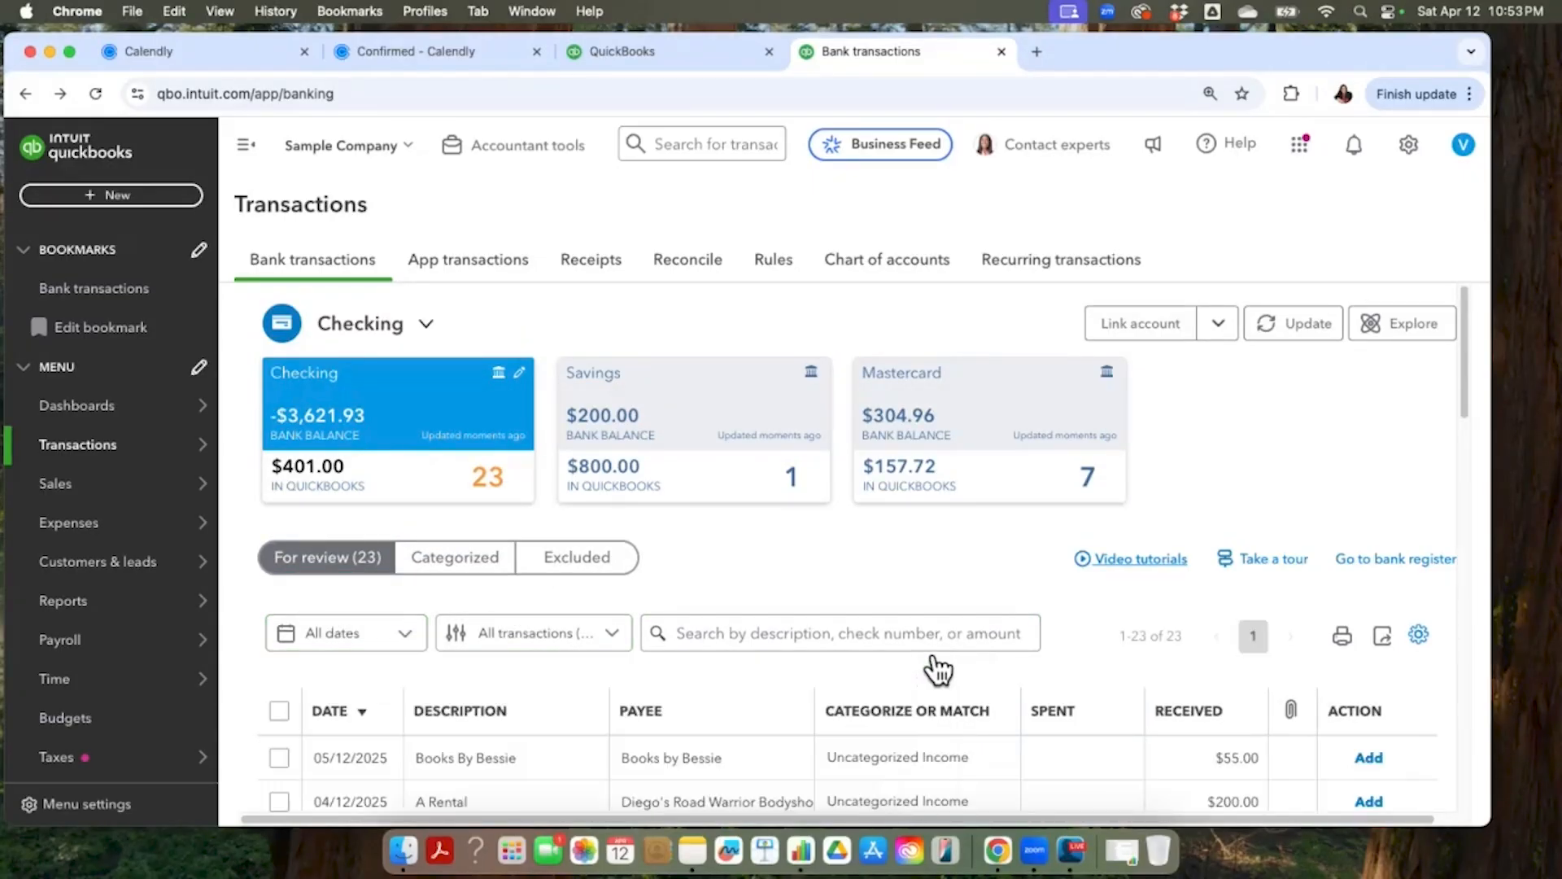
- Check the categorized transactions across all dates, then look through the for-review list for entries and suggested matches
click(505, 552)
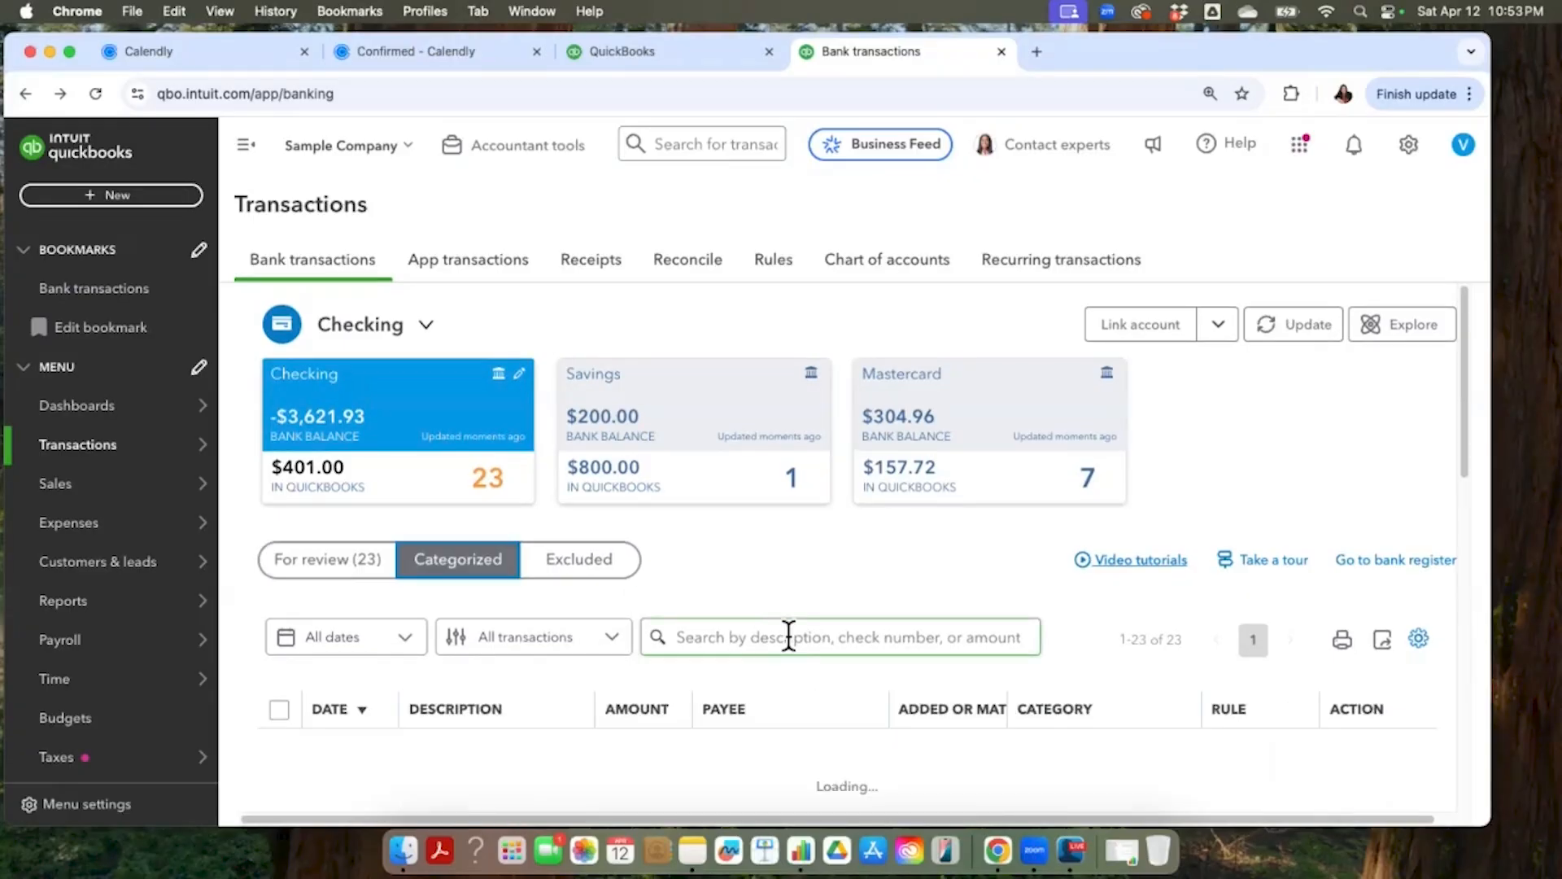
click(787, 634)
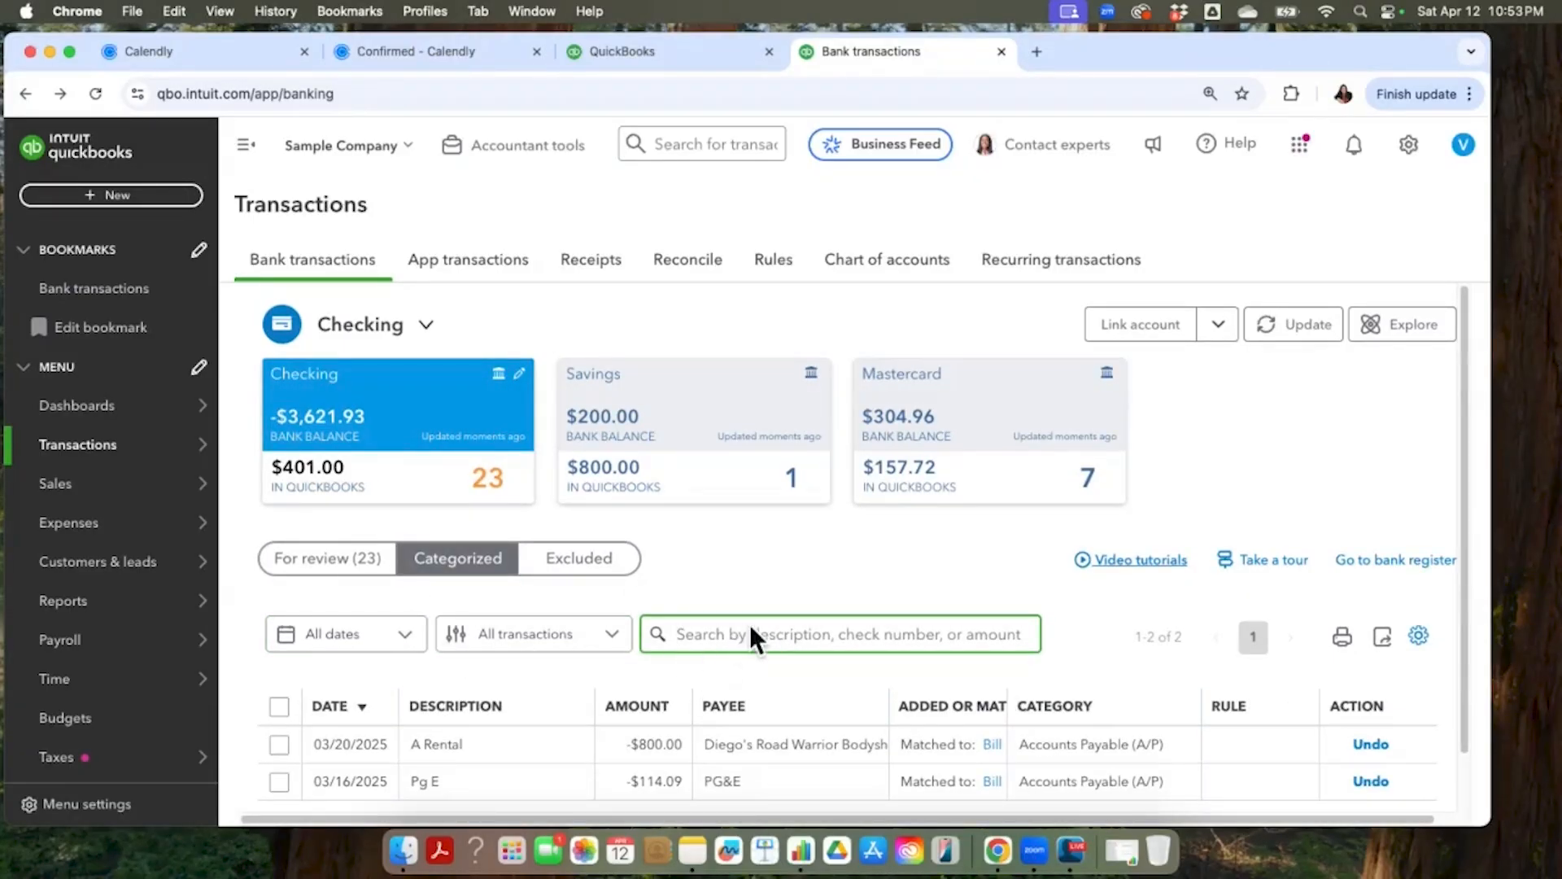
click(350, 558)
scroll(876, 663, down, 5)
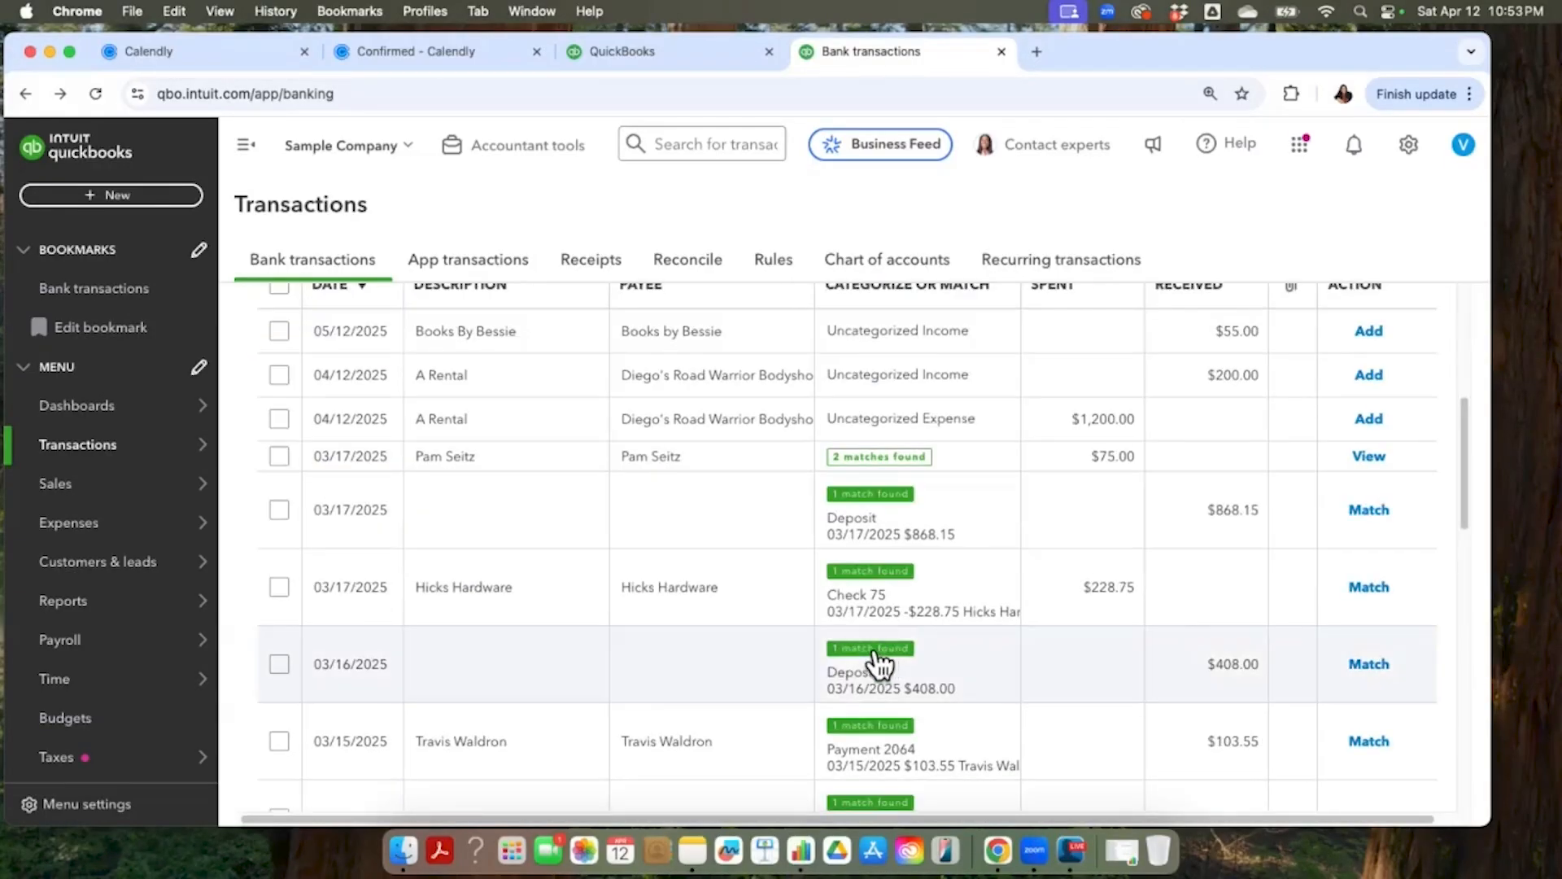
scroll(856, 651, up, 1)
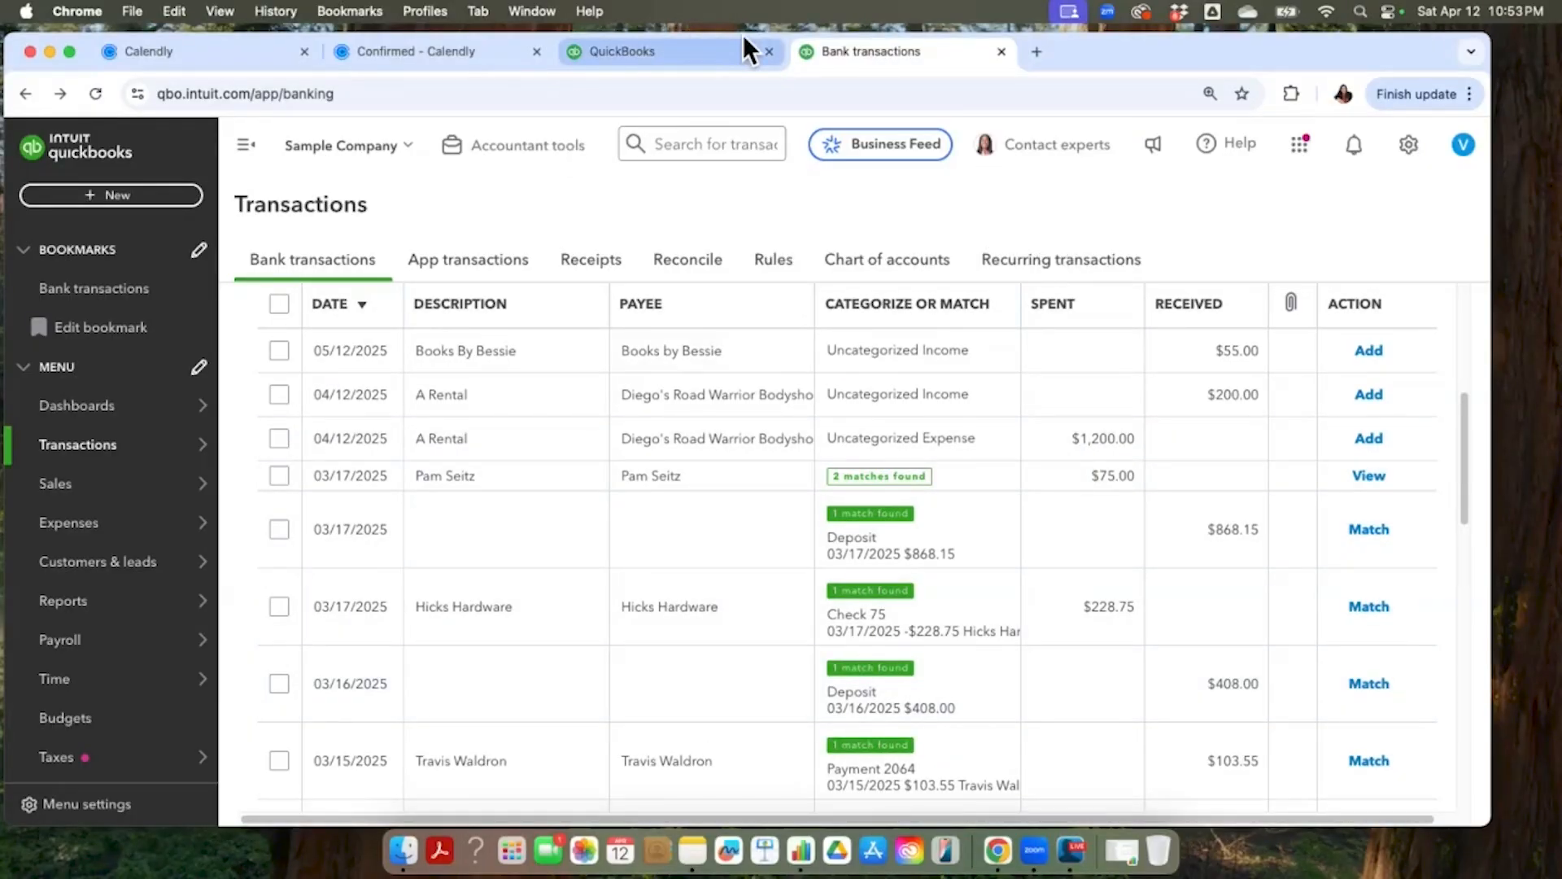
- In the Pay Bills list, open the Diego's Road Warrior Bodyshop bill due 03/03/2025, check its payment status, and close it
click(692, 51)
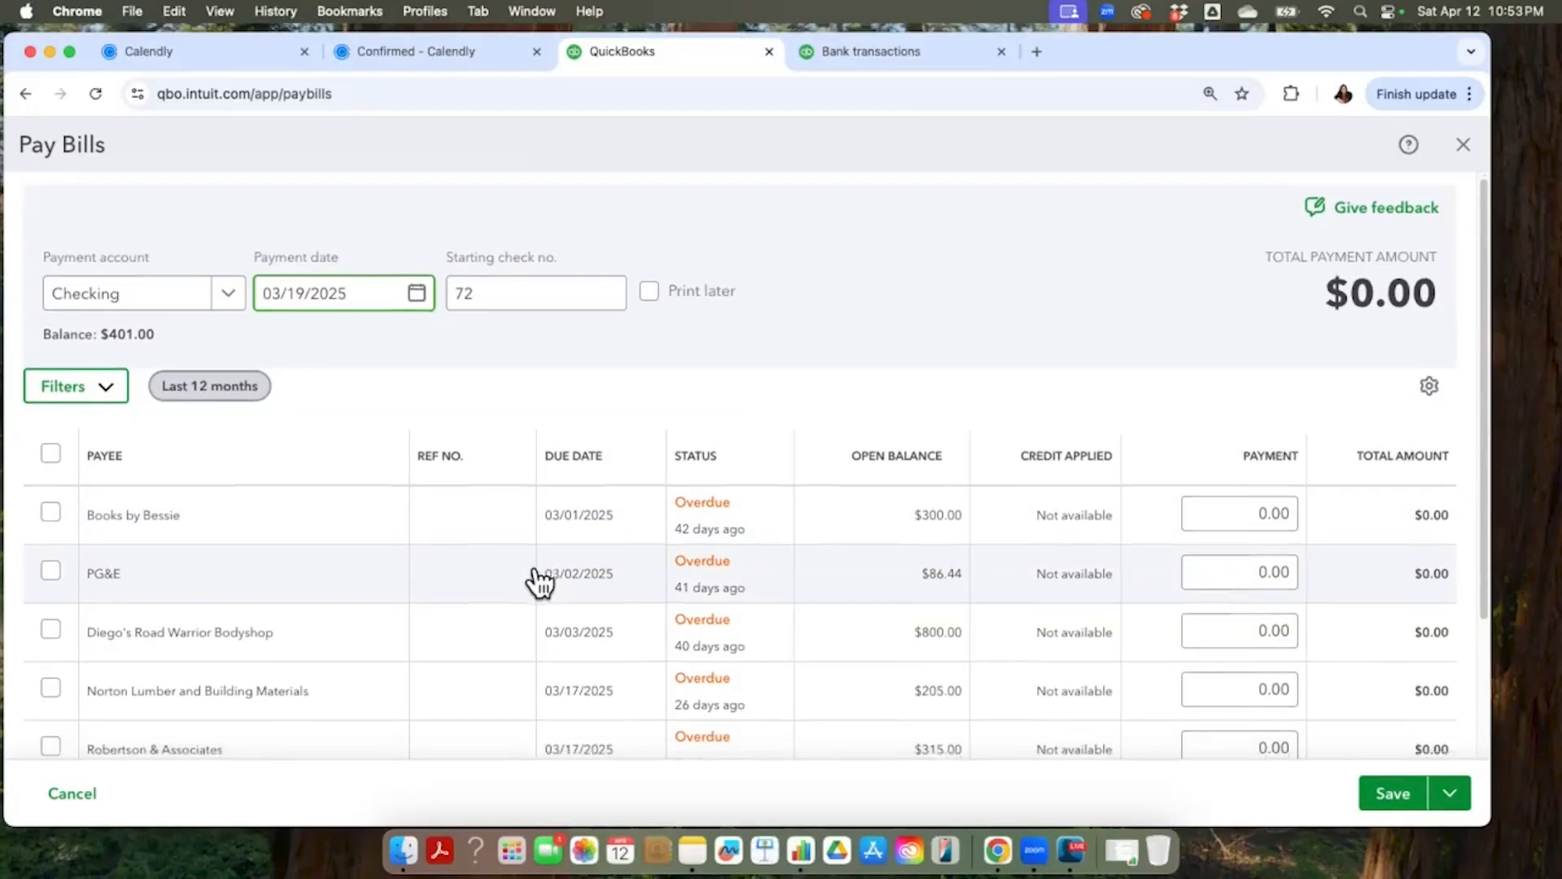
scroll(537, 582, down, 3)
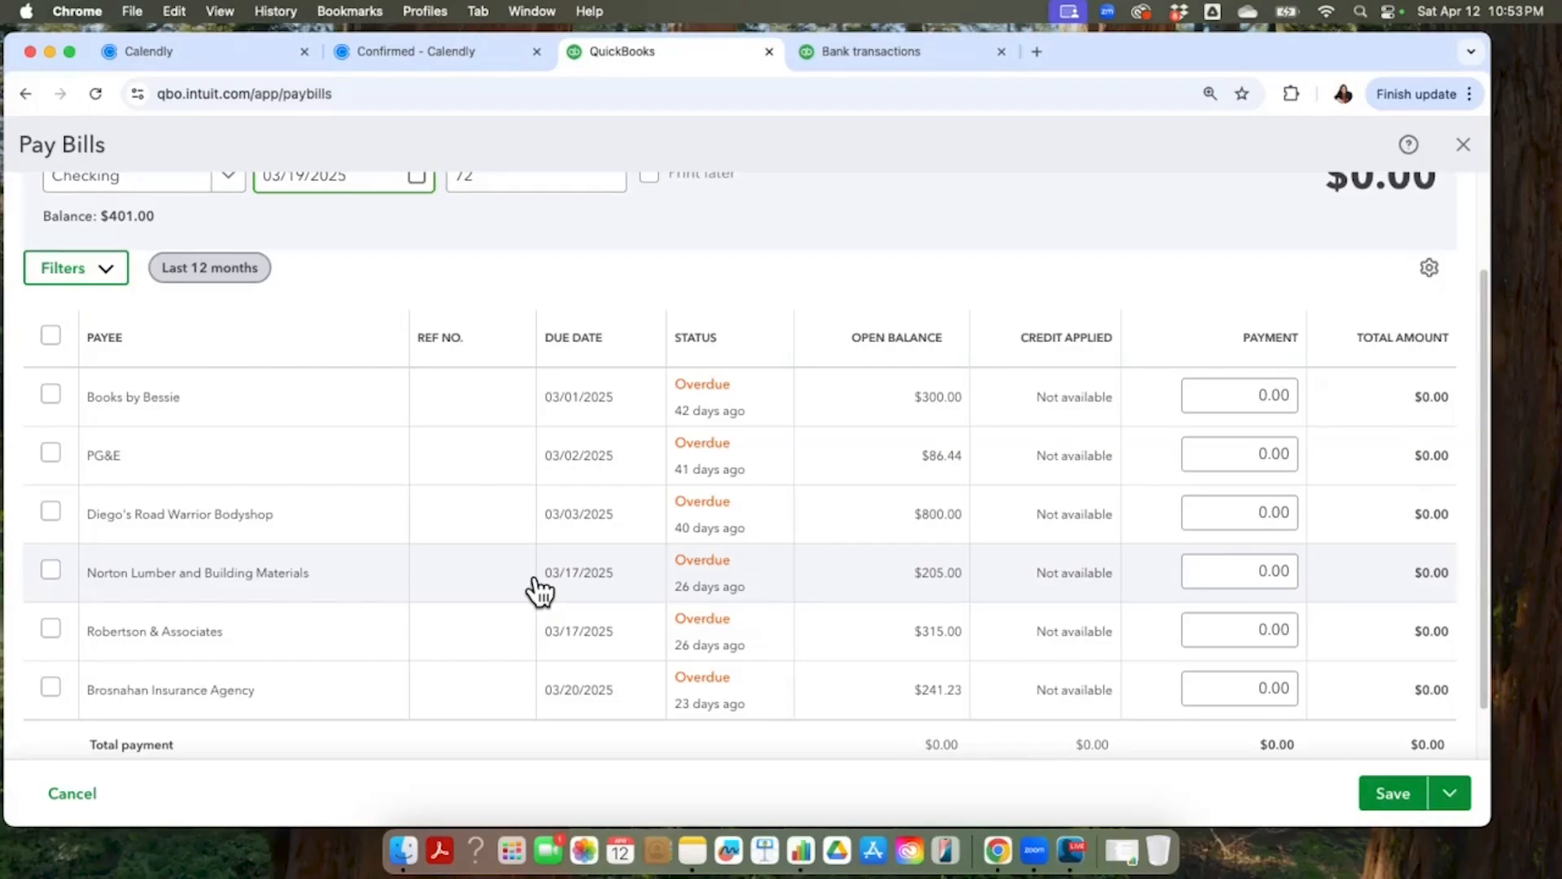
scroll(537, 589, up, 1)
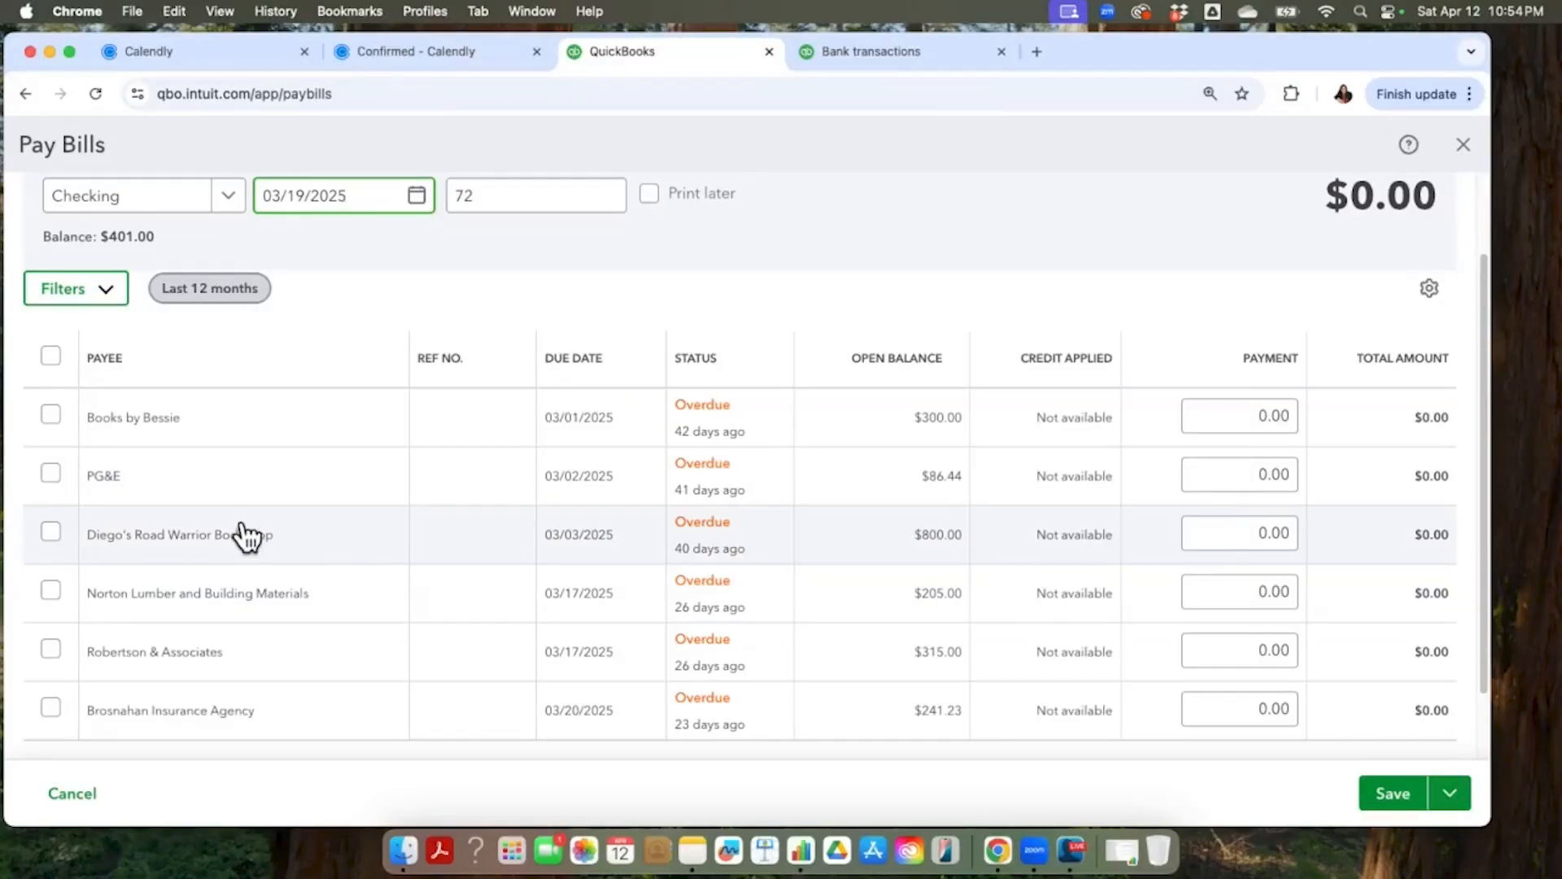
click(234, 528)
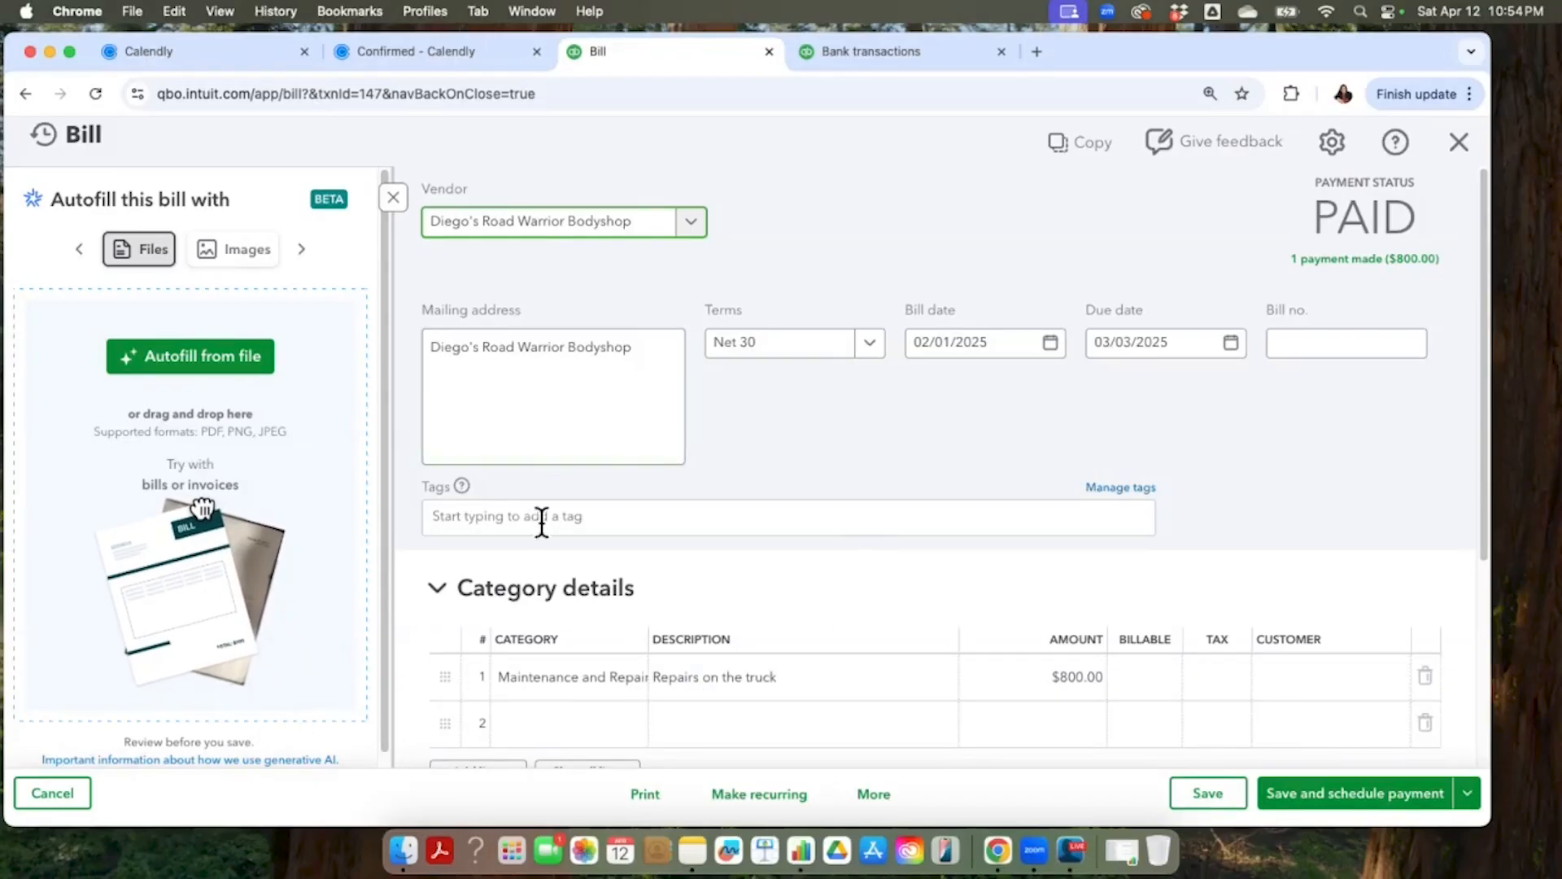
click(1458, 141)
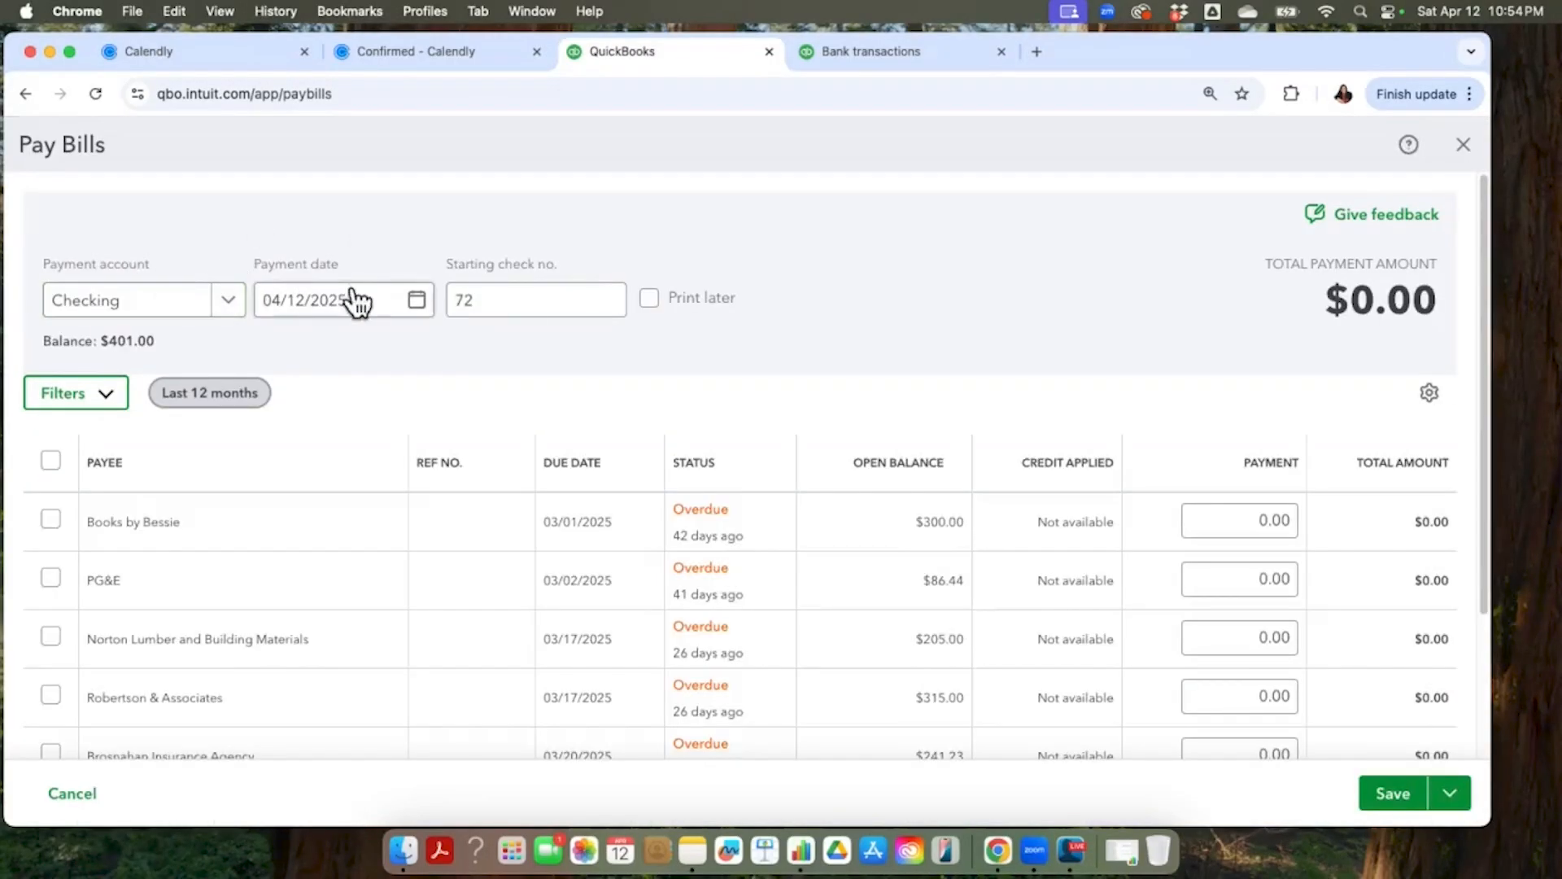
- Open the Diego's Road Warrior Bodyshop bill due 04/14/2025 and add a second category line for Advertising at $400.00
scroll(641, 651, down, 3)
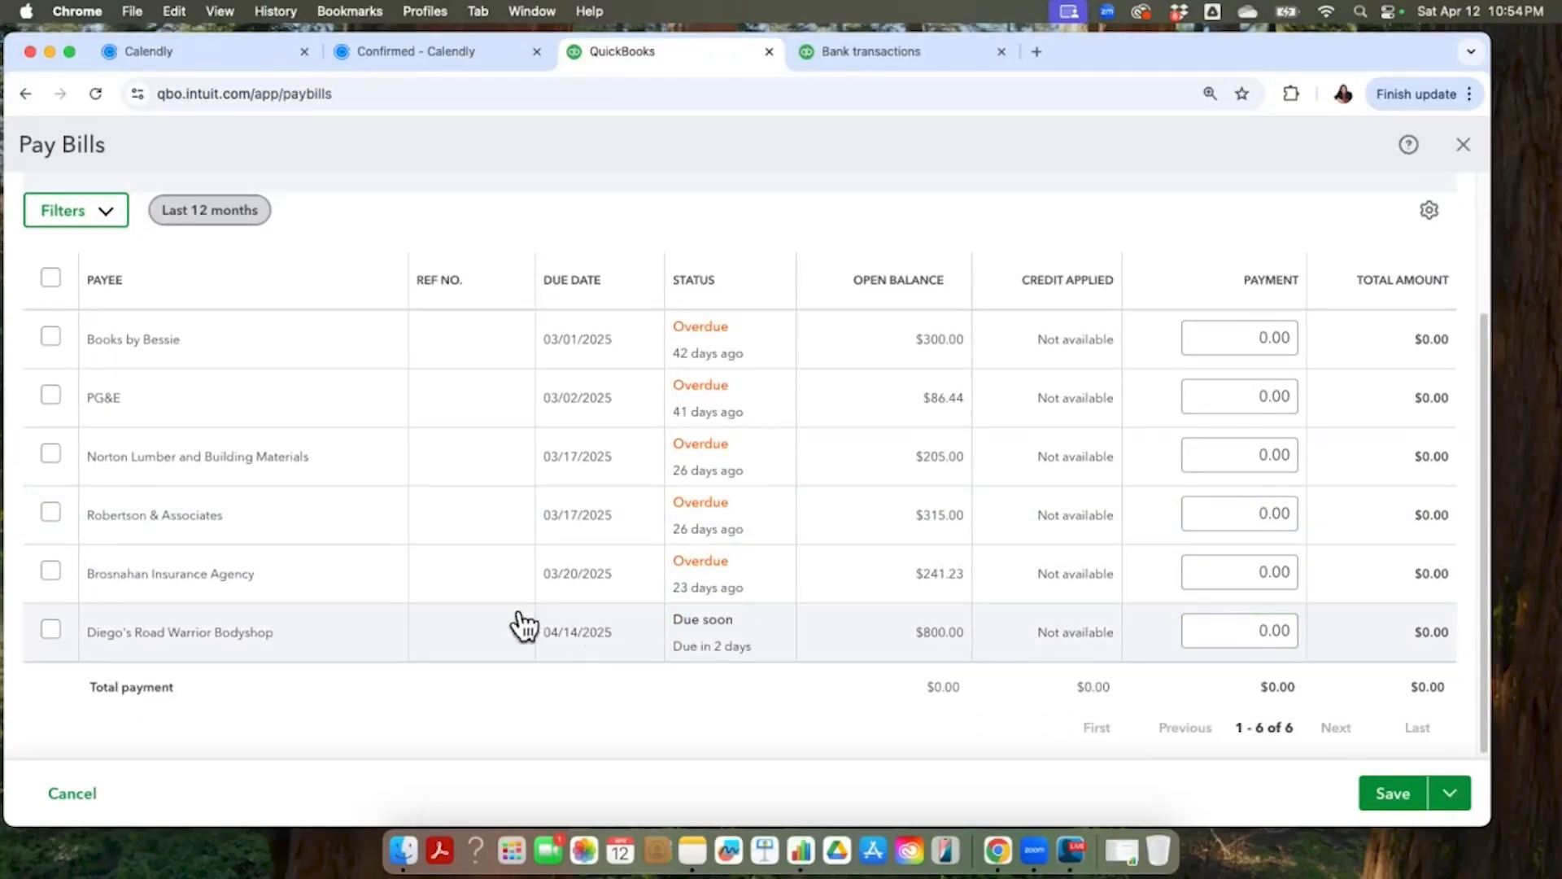
click(206, 618)
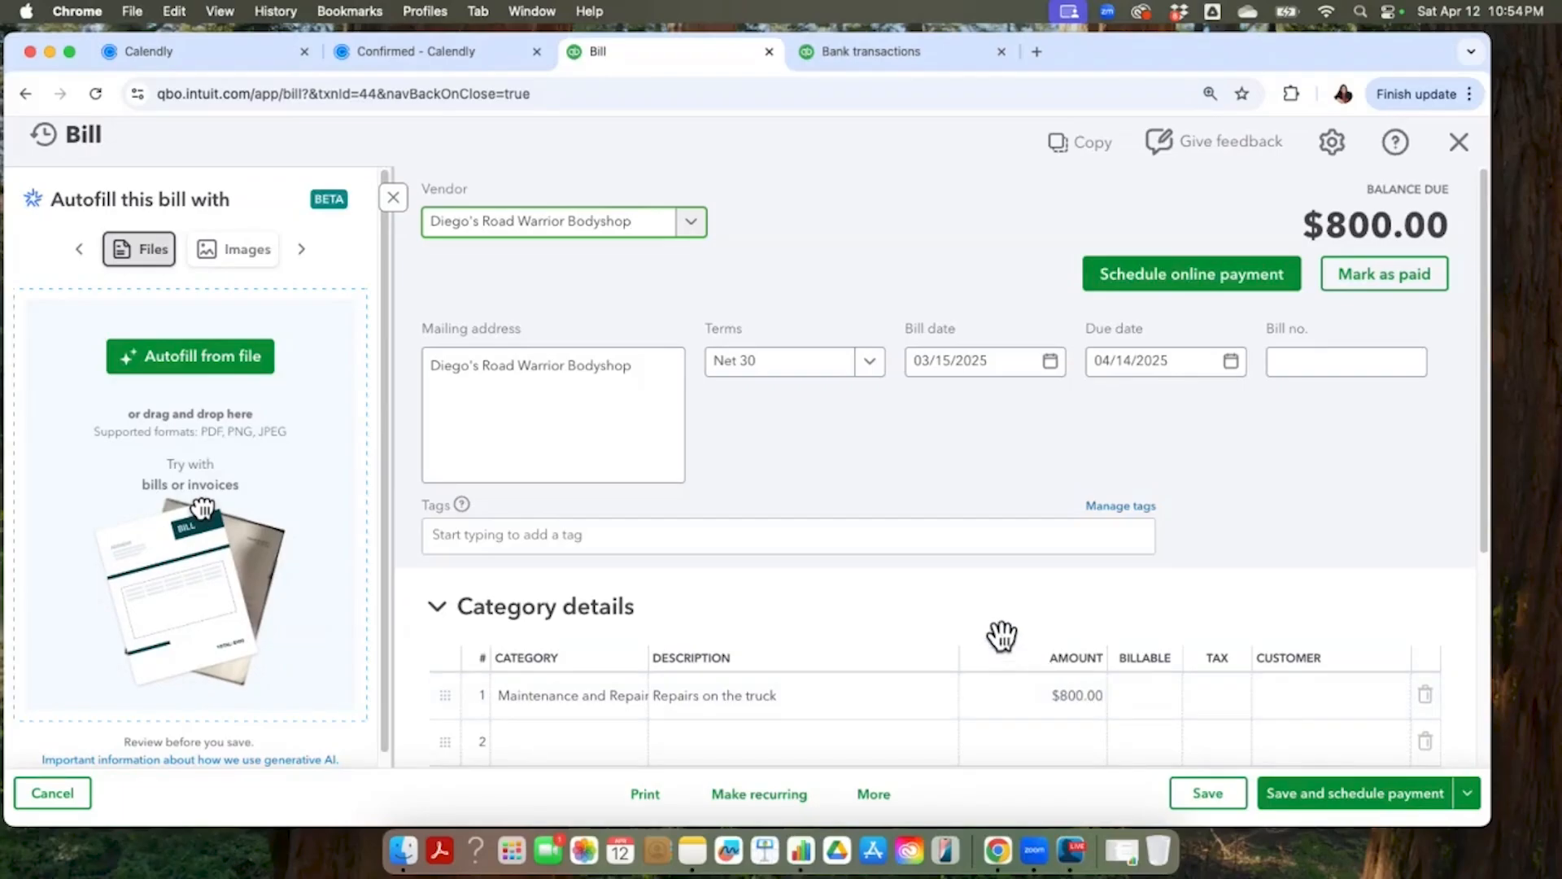
scroll(989, 630, down, 5)
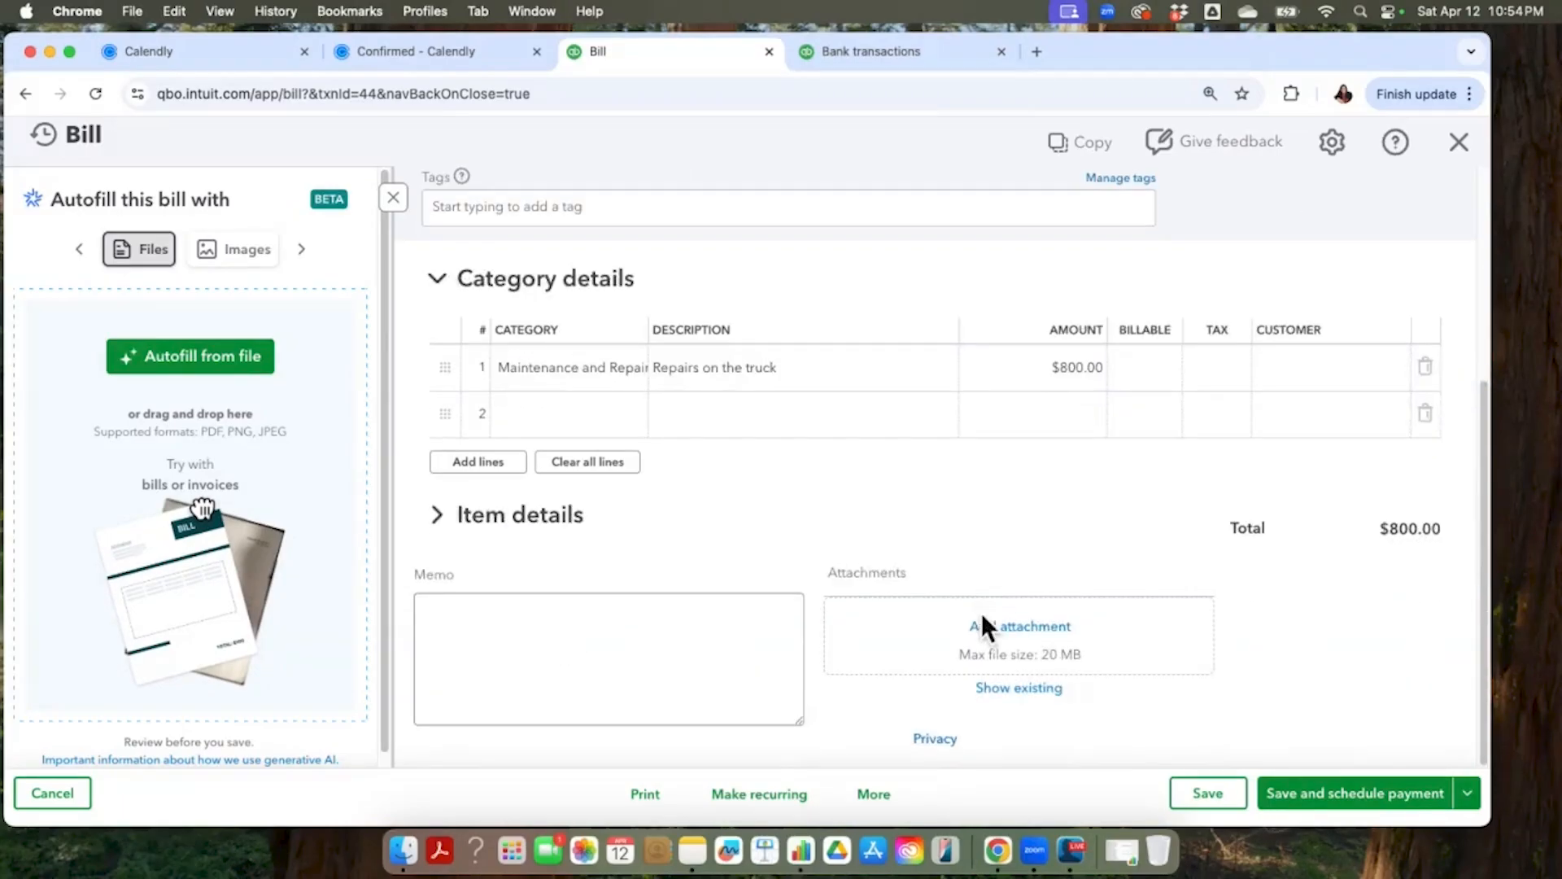
click(580, 407)
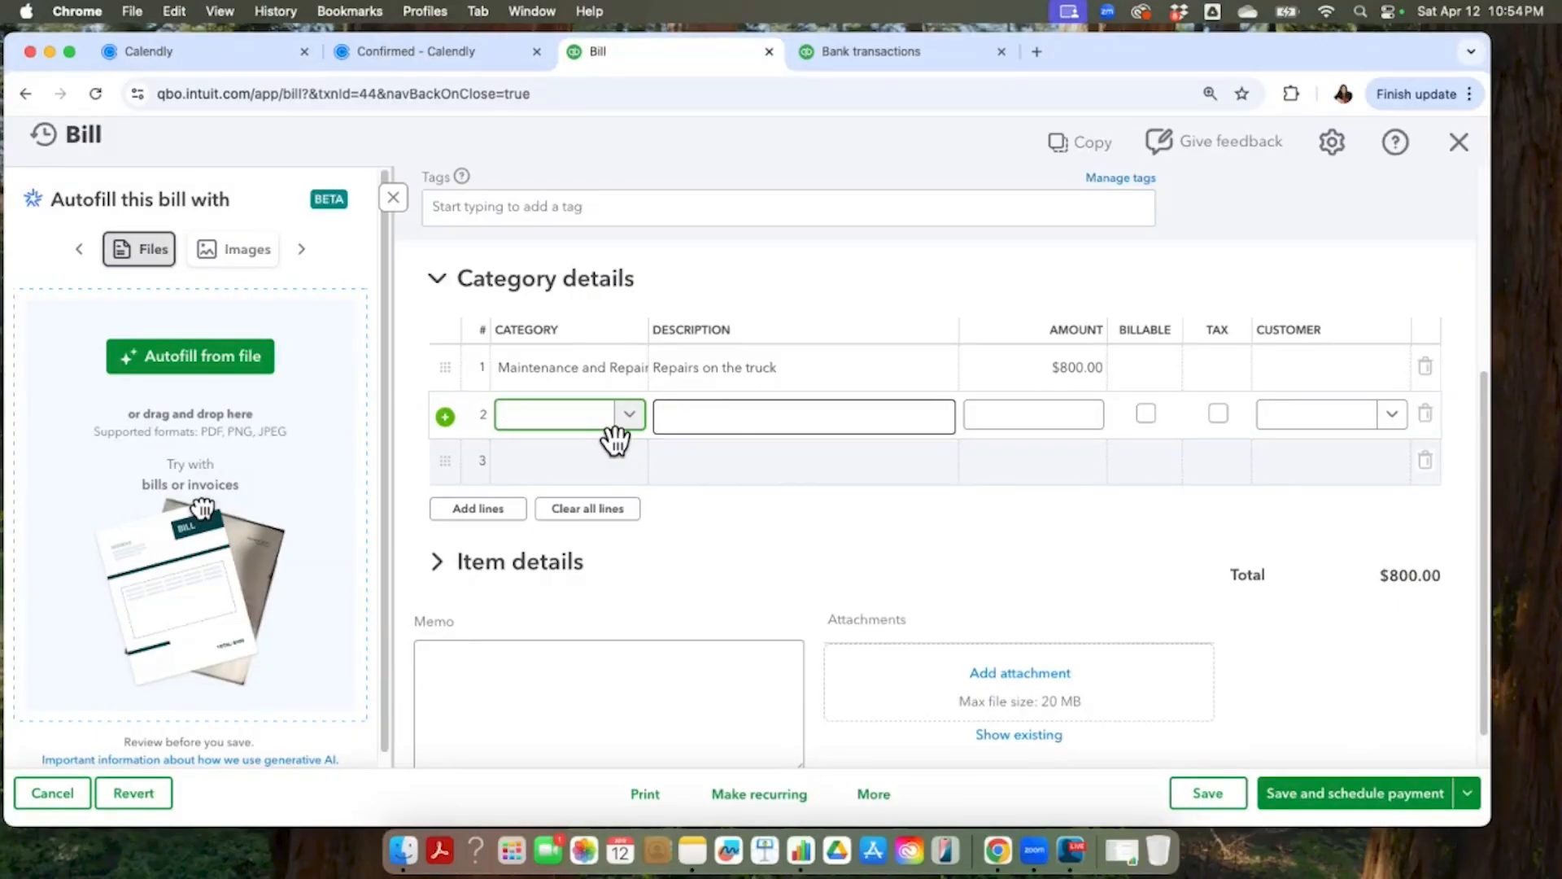
click(643, 409)
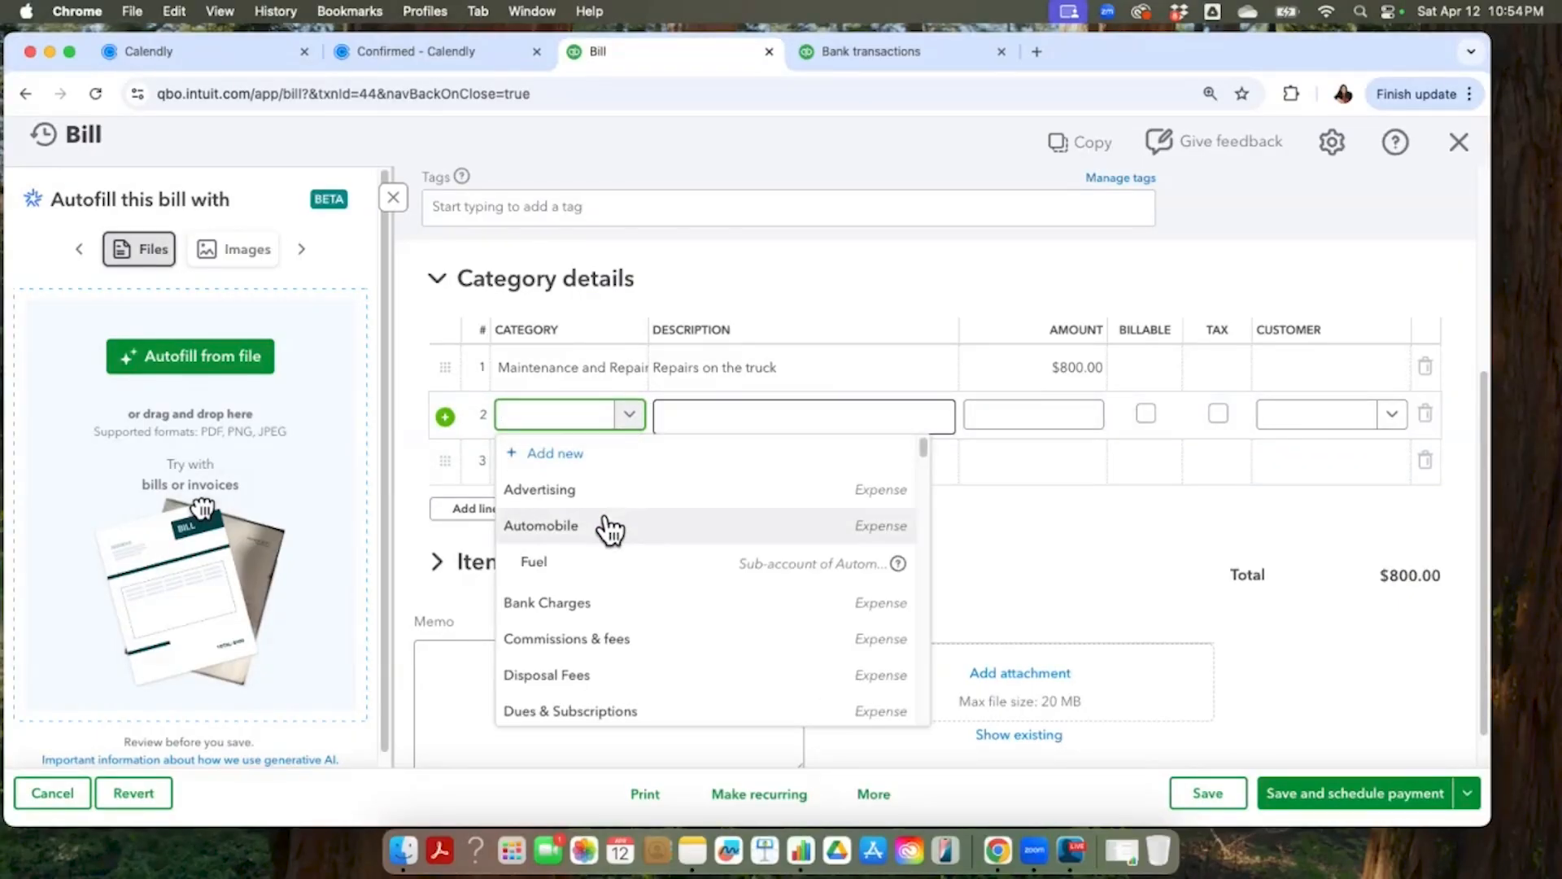
click(610, 484)
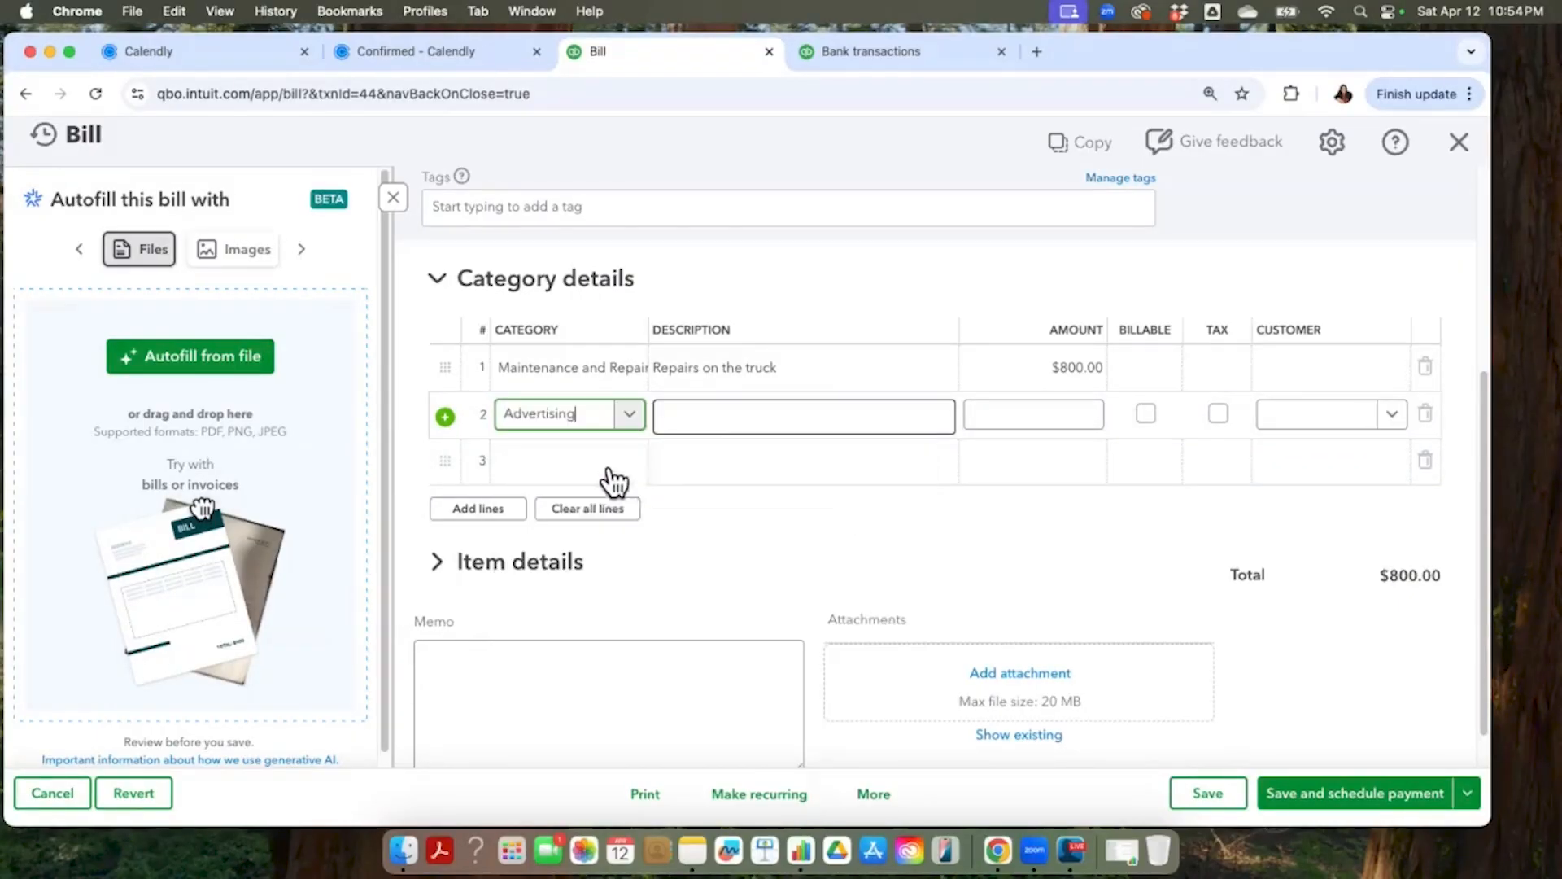
click(1050, 400)
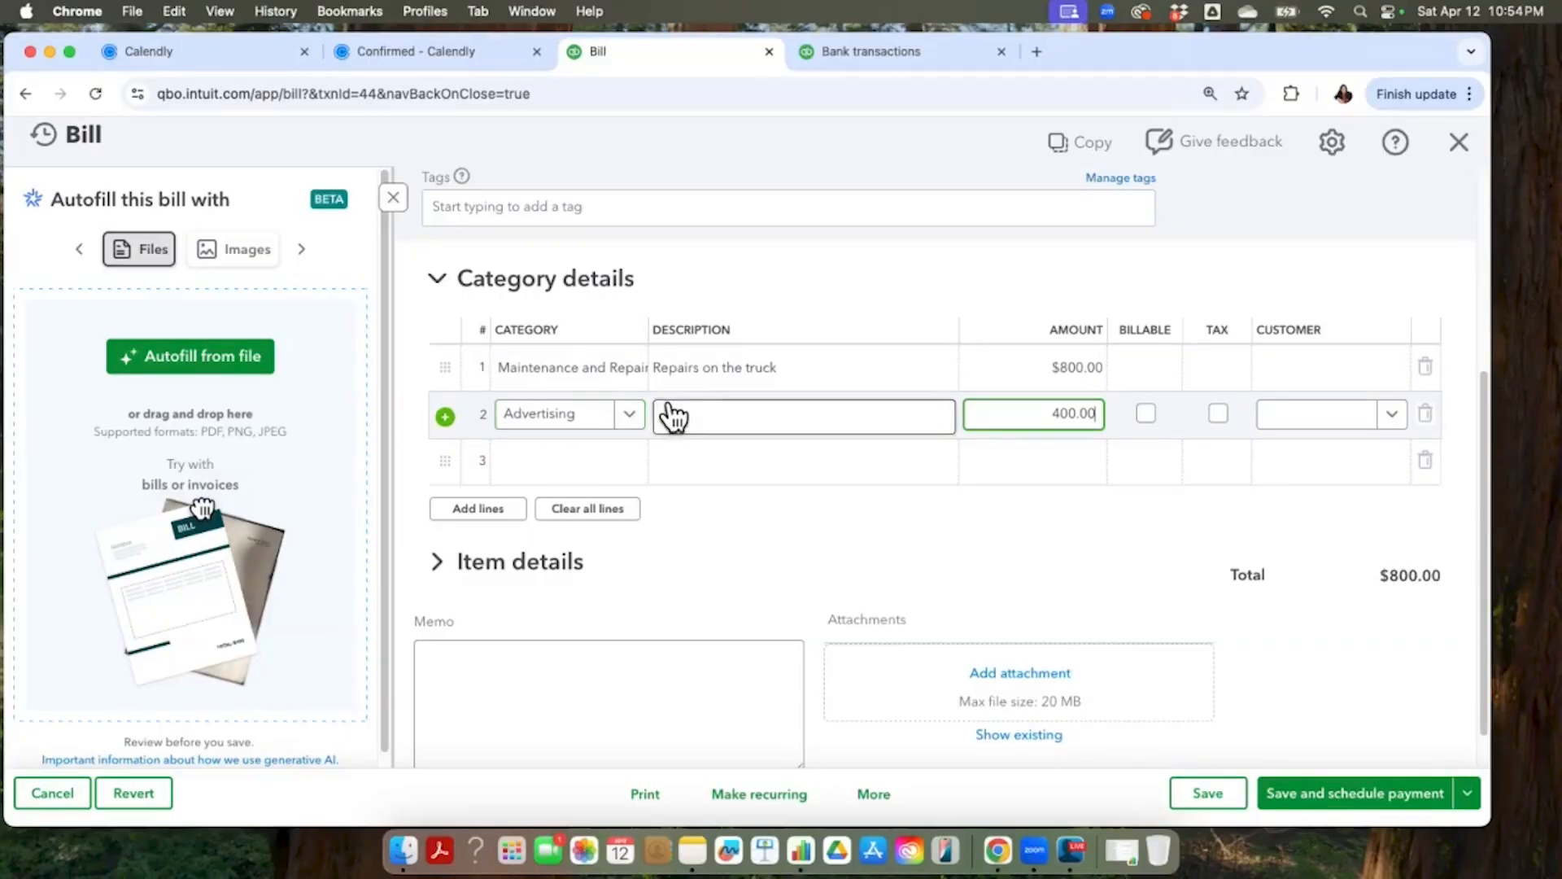
click(641, 411)
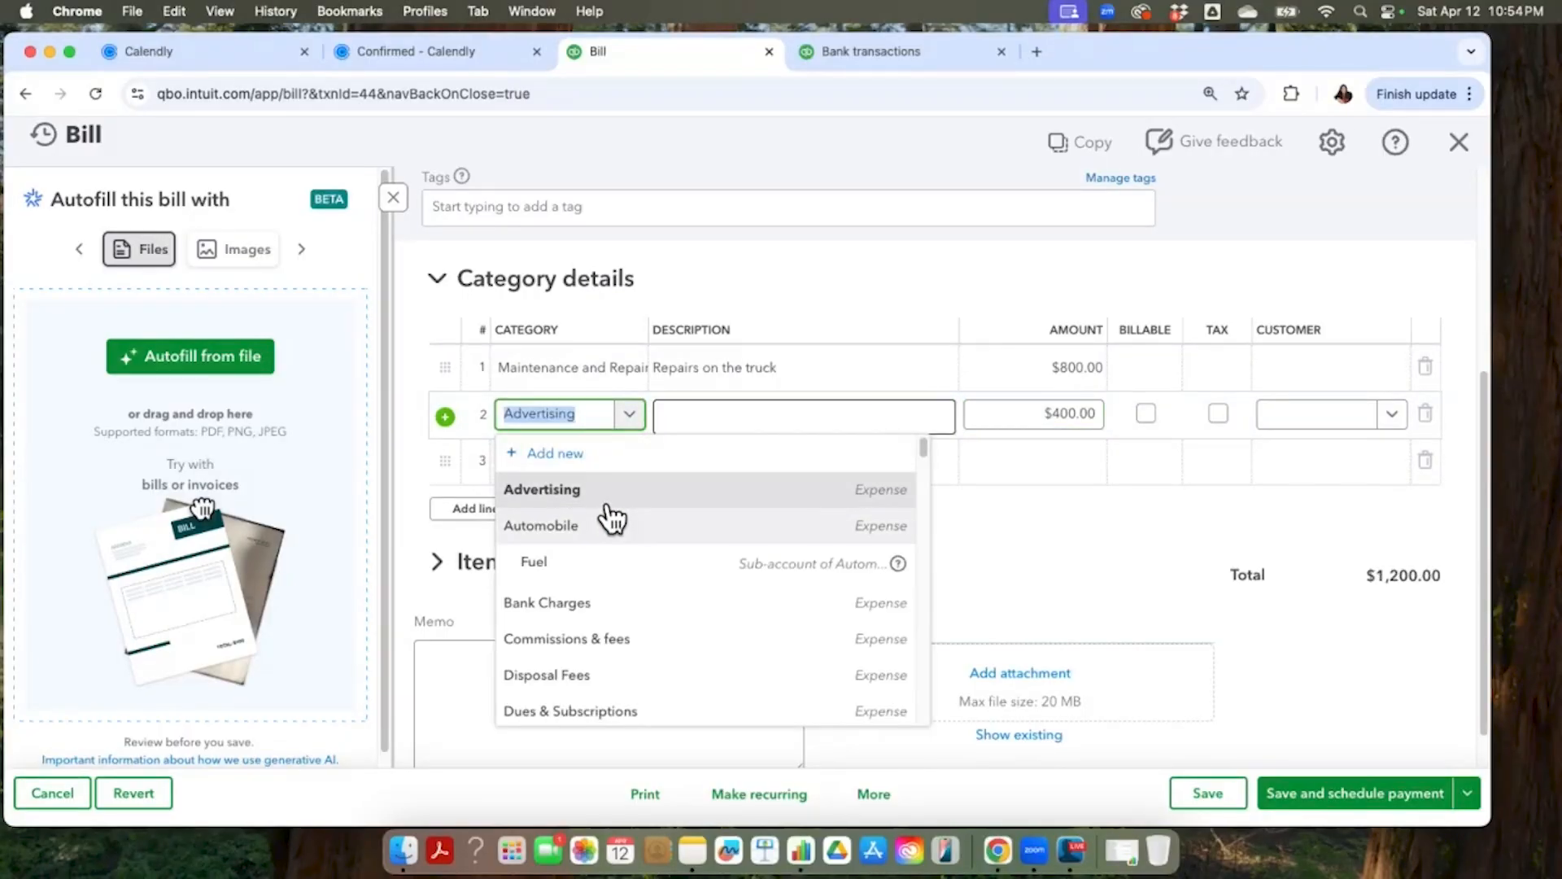
click(1130, 529)
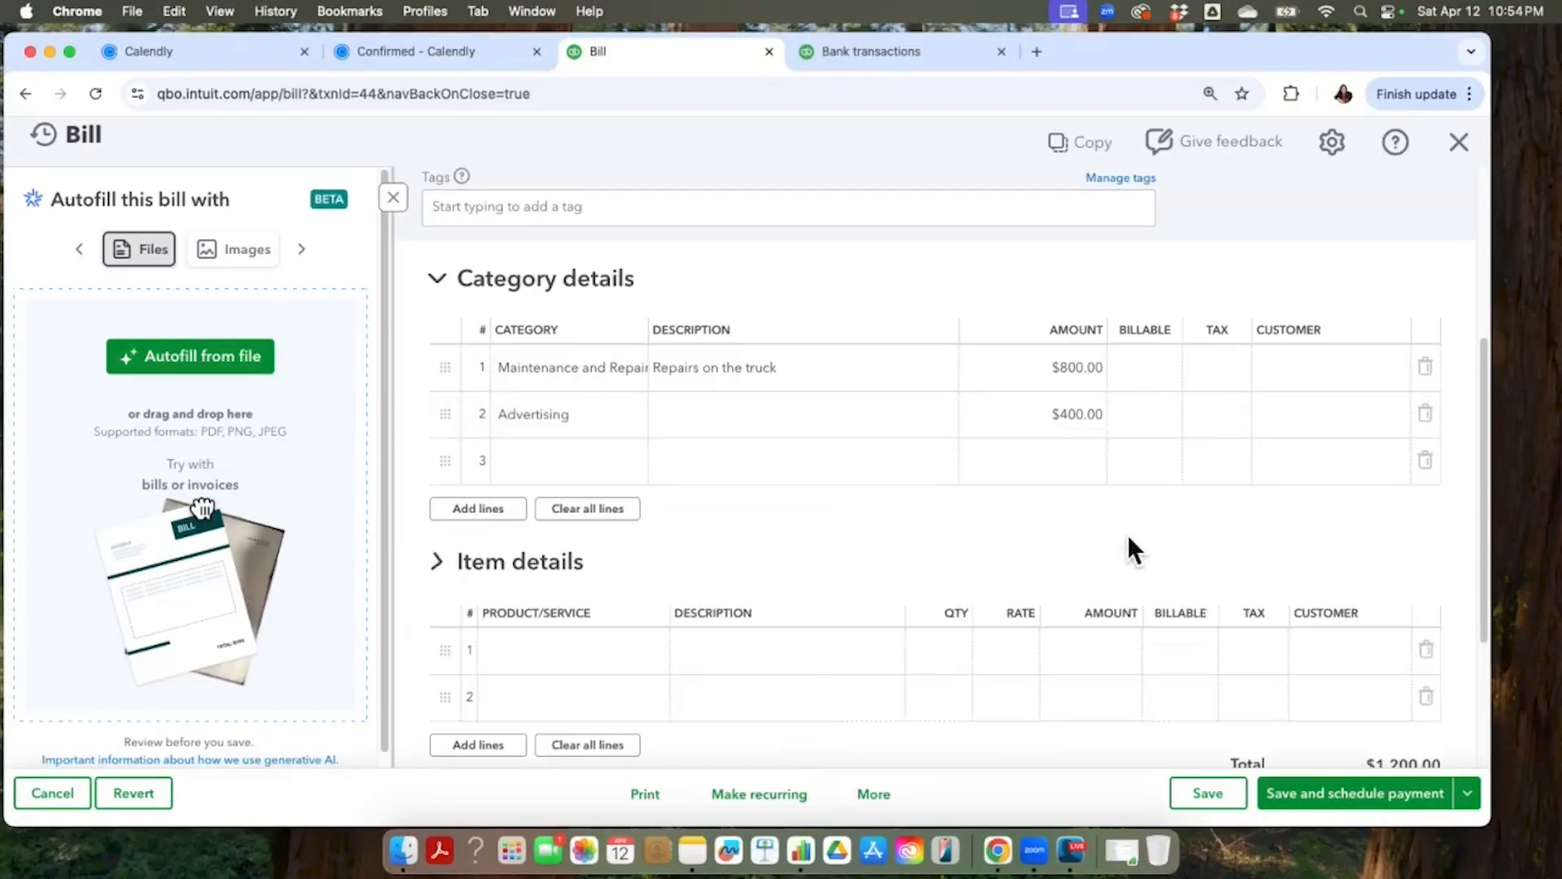
- Check the bill's date and terms, and save the bill with the added line
scroll(1078, 511, up, 5)
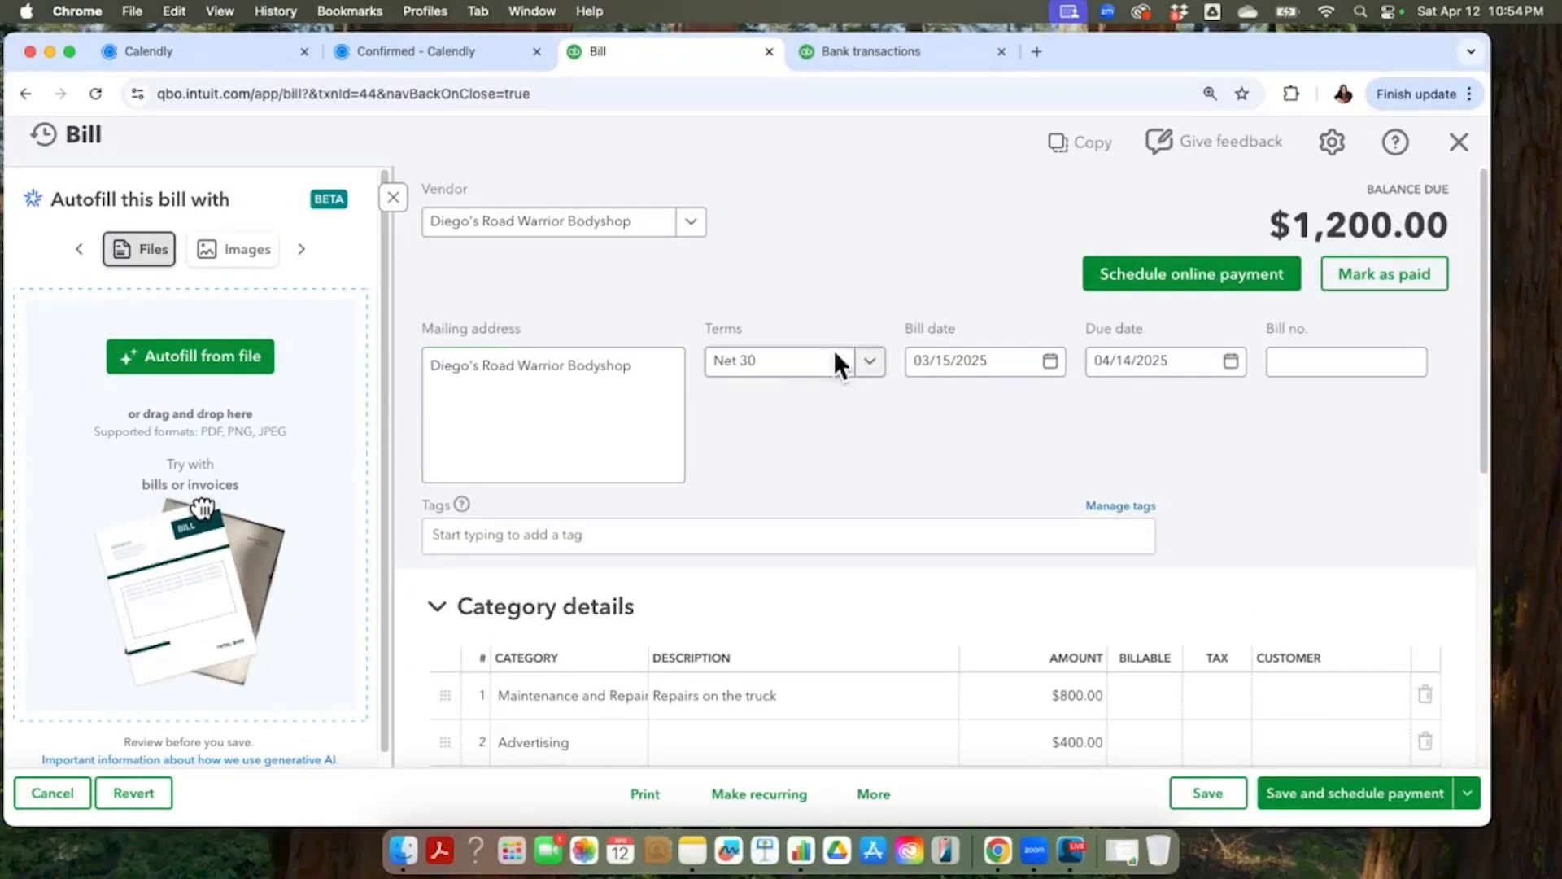
click(1067, 359)
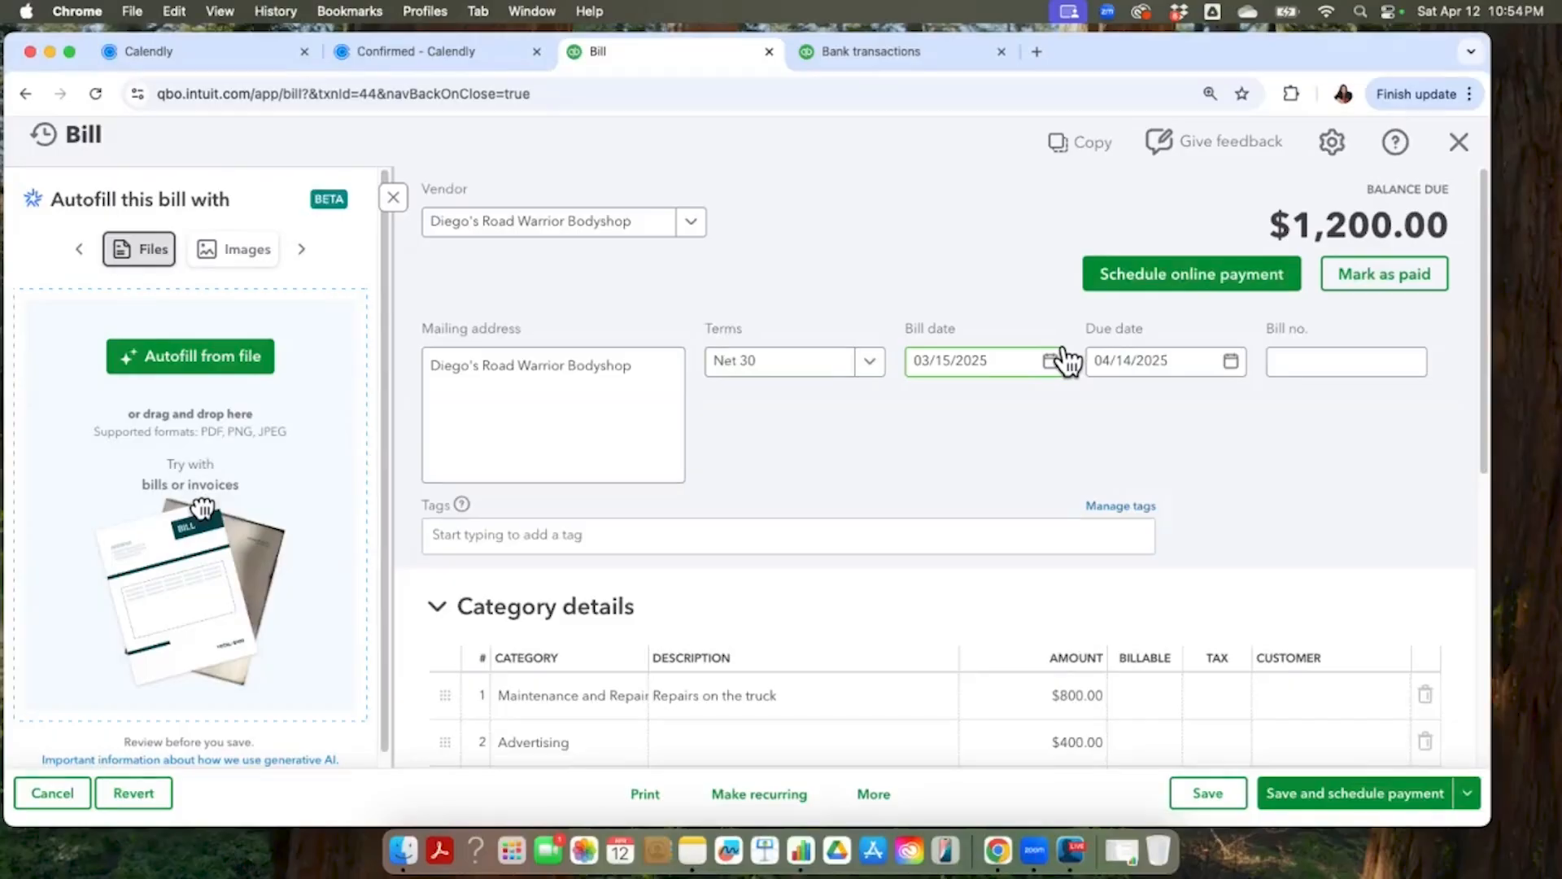
click(1200, 781)
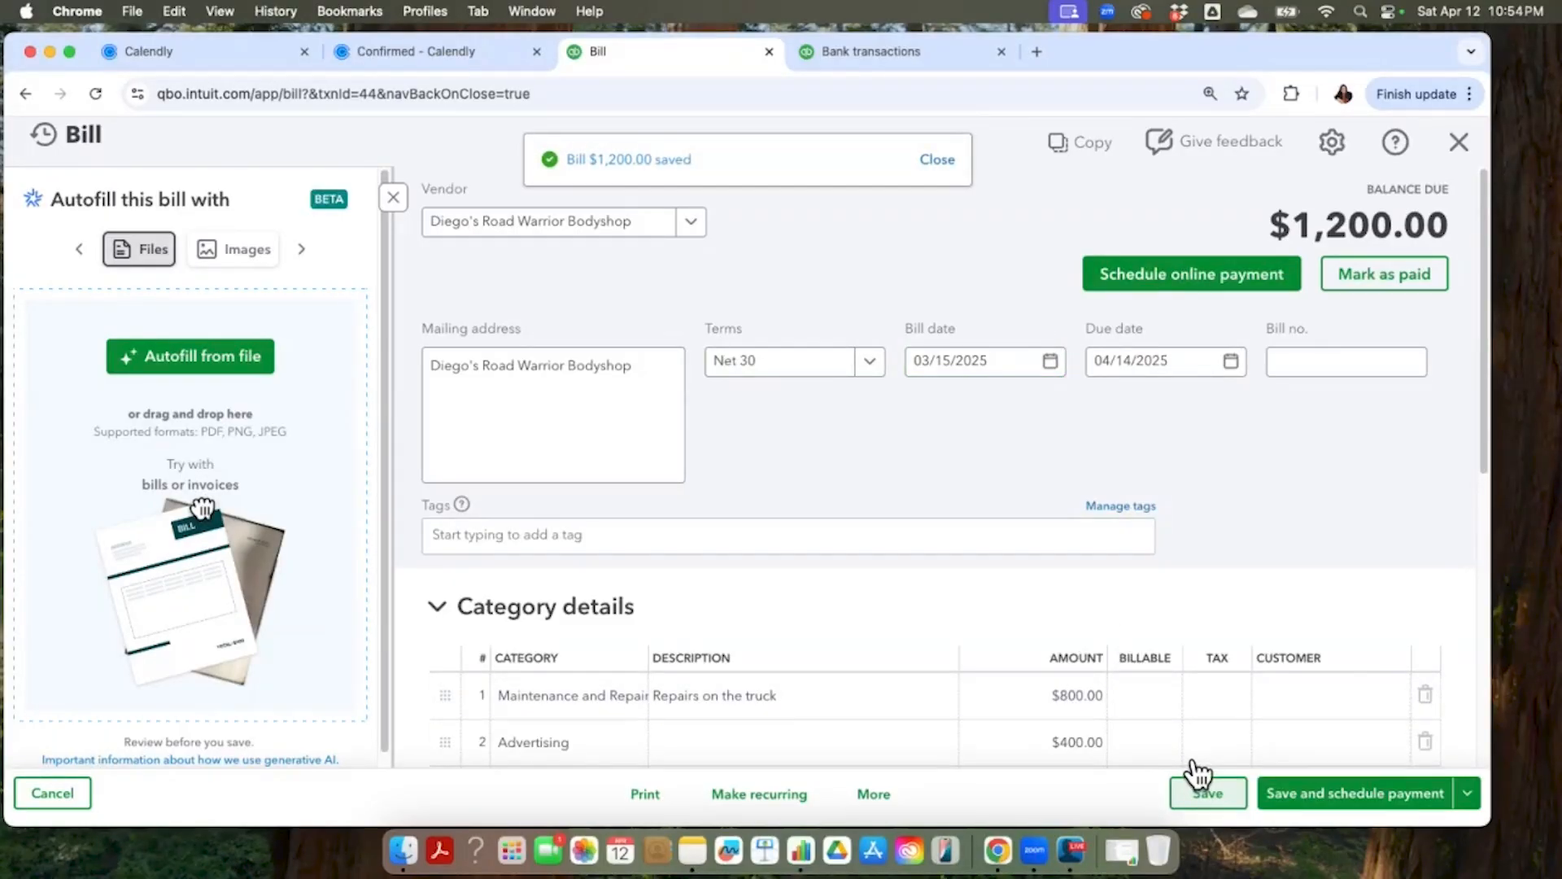
click(837, 363)
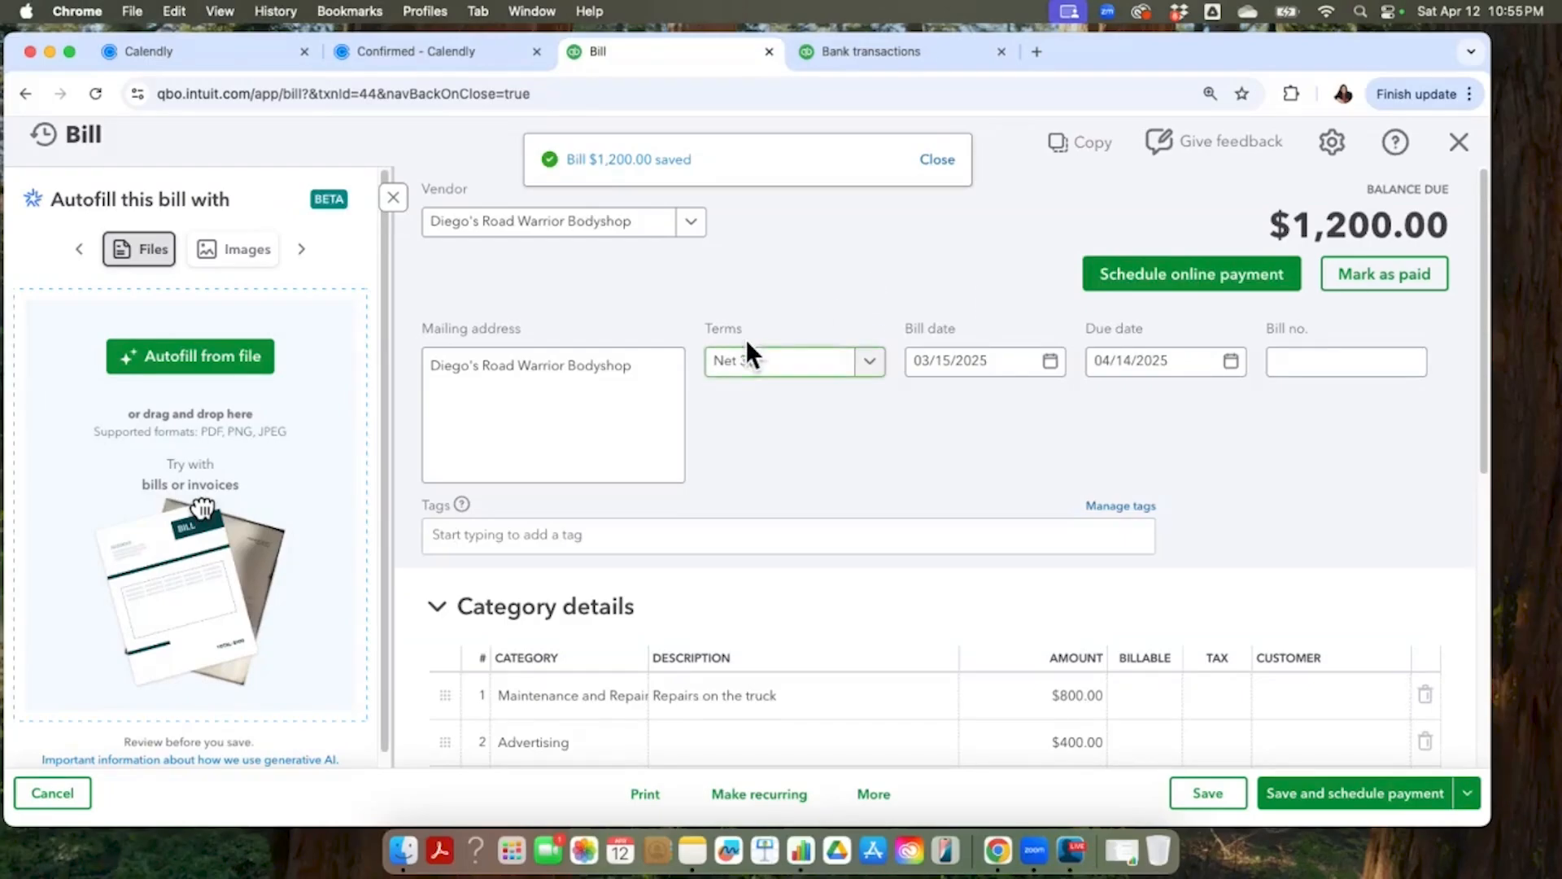
click(1196, 782)
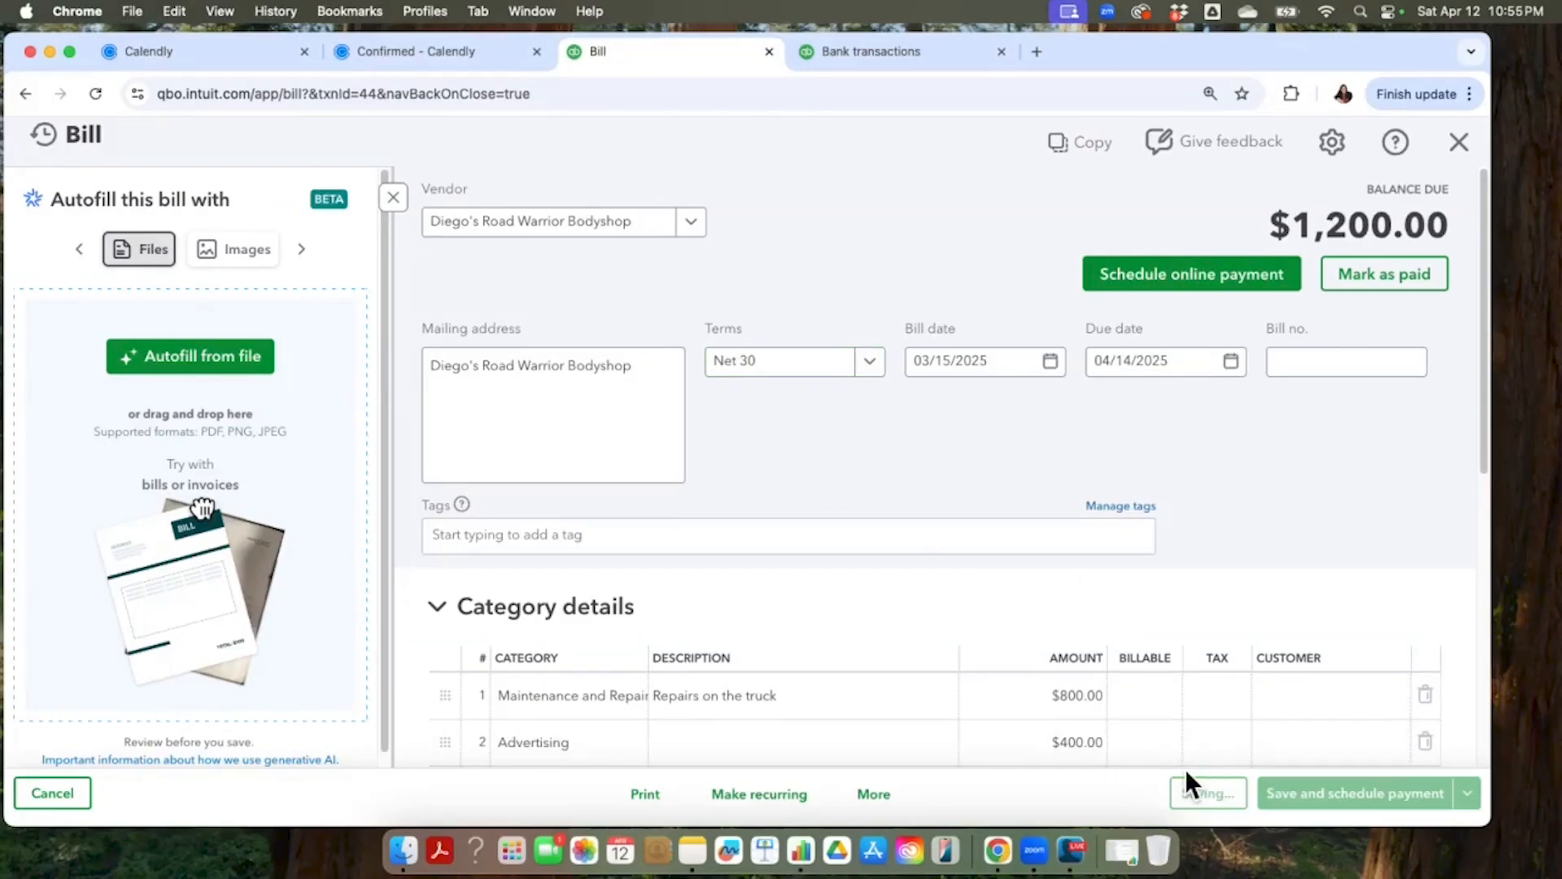
- Mark the bill as paid with a payment date of 04/10/2025, then save and close the bill payment
click(1367, 275)
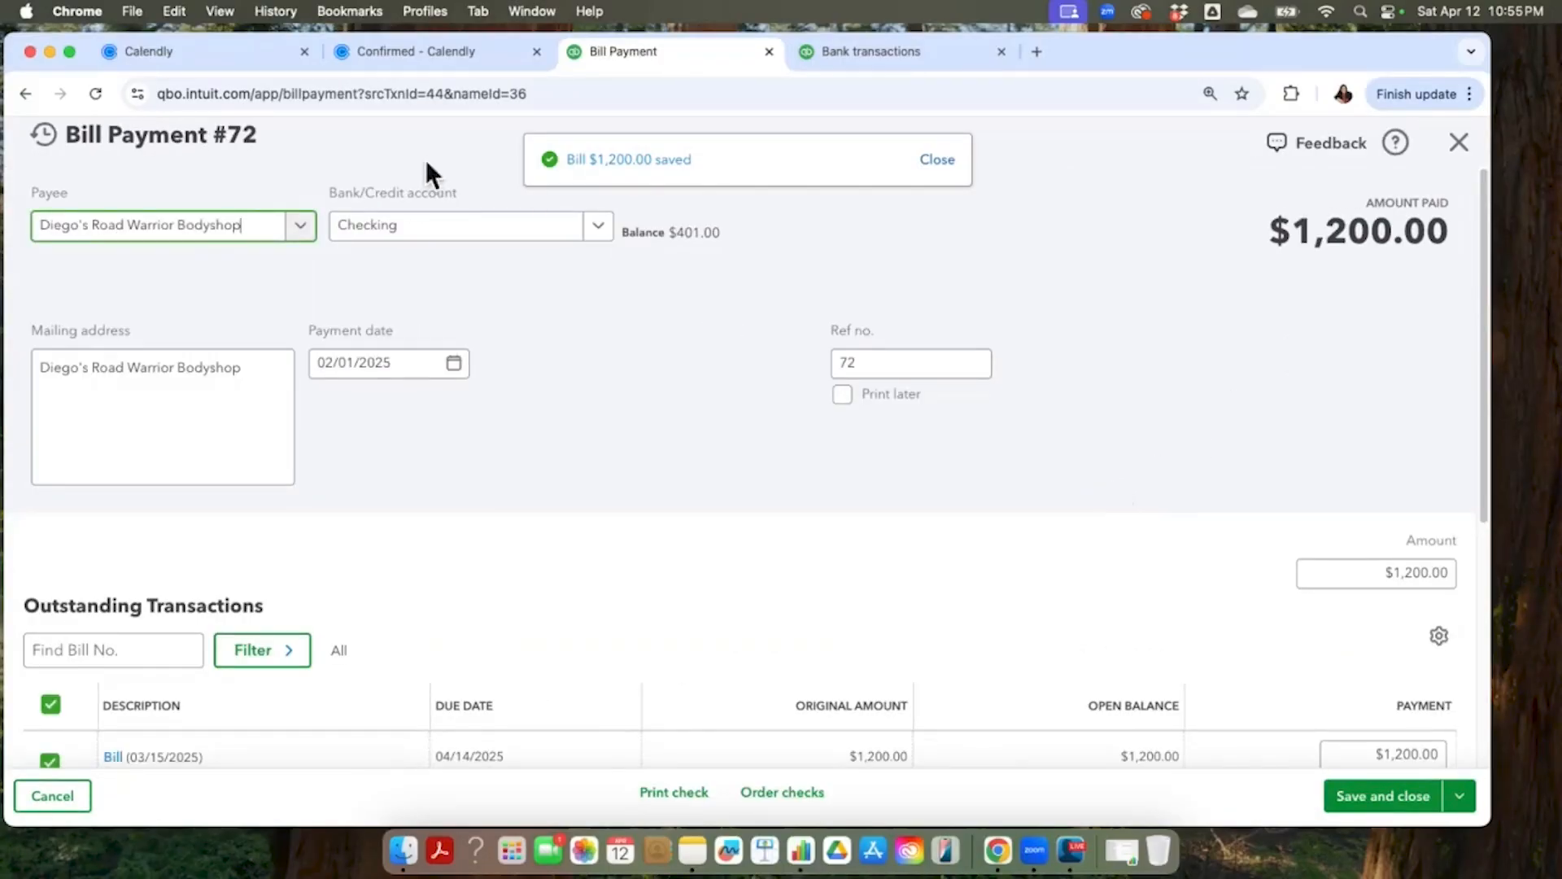
click(463, 357)
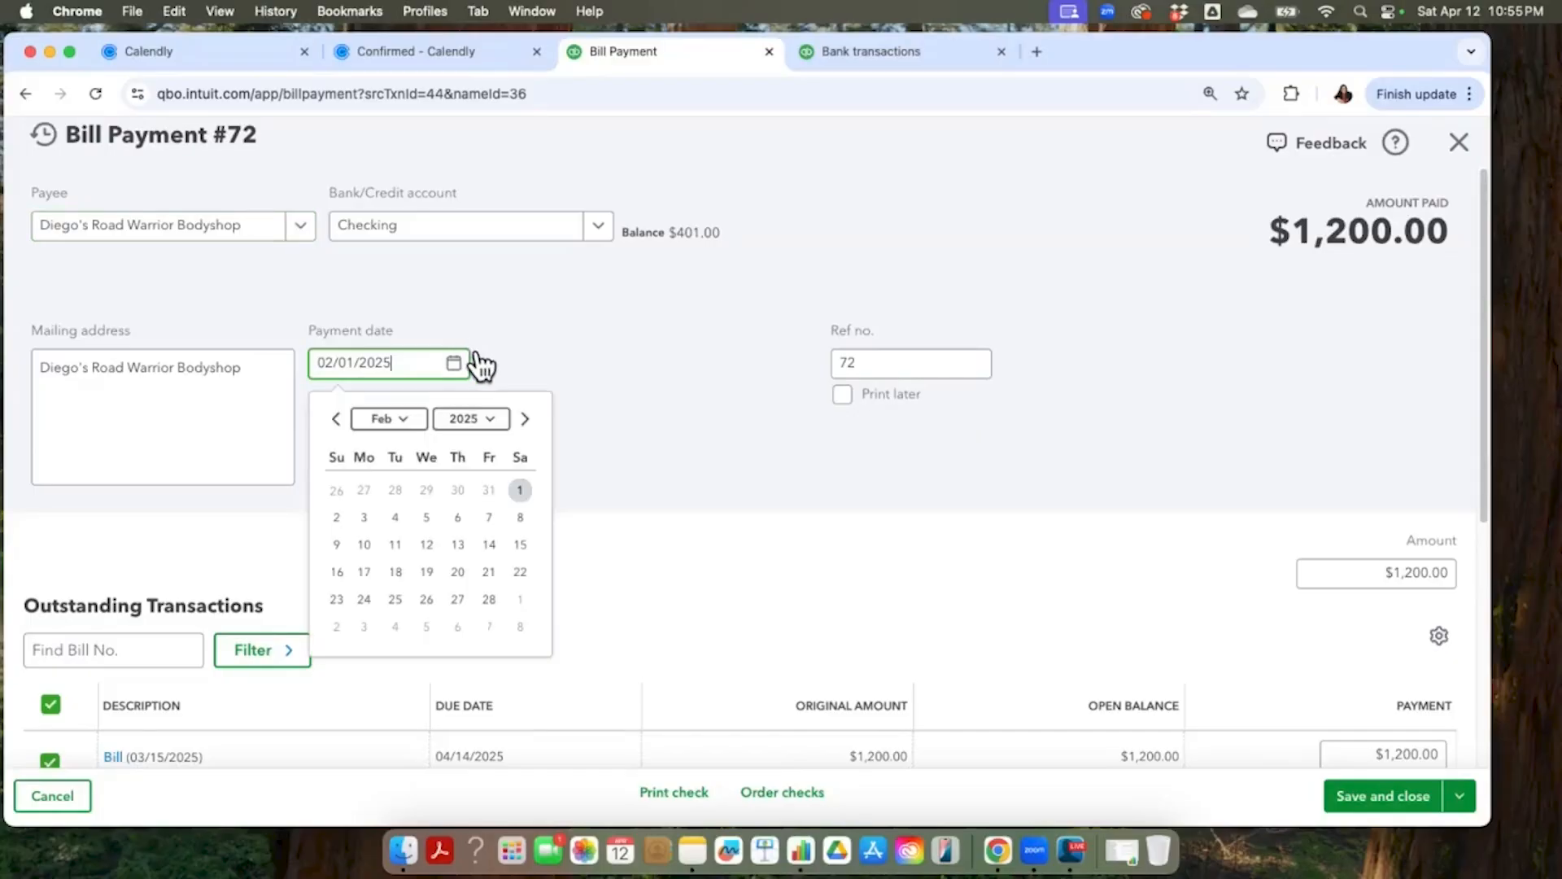
click(531, 418)
click(865, 51)
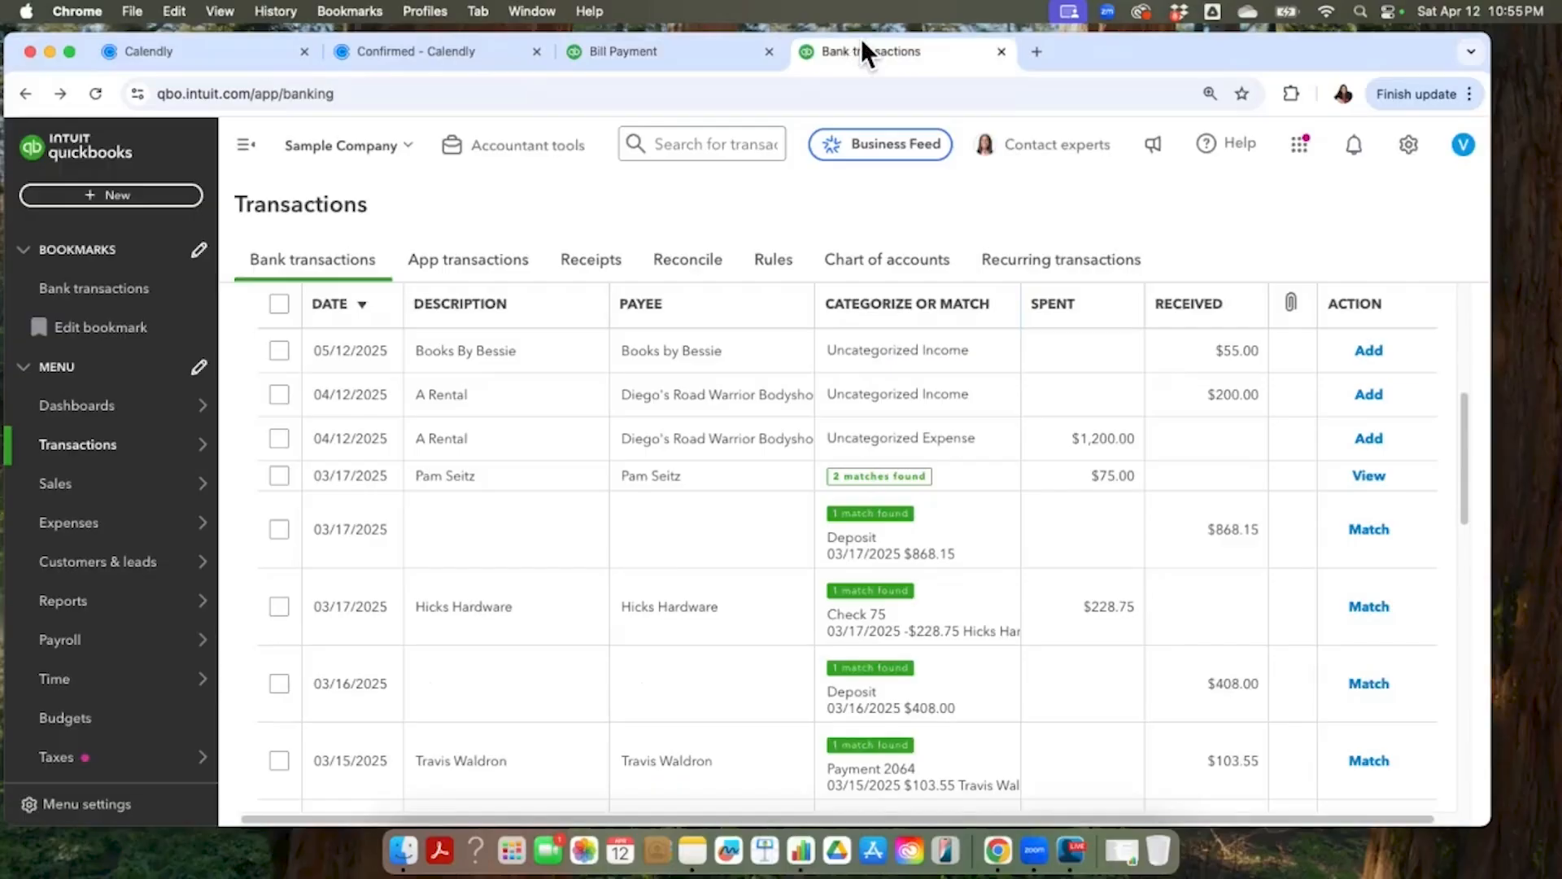
click(747, 59)
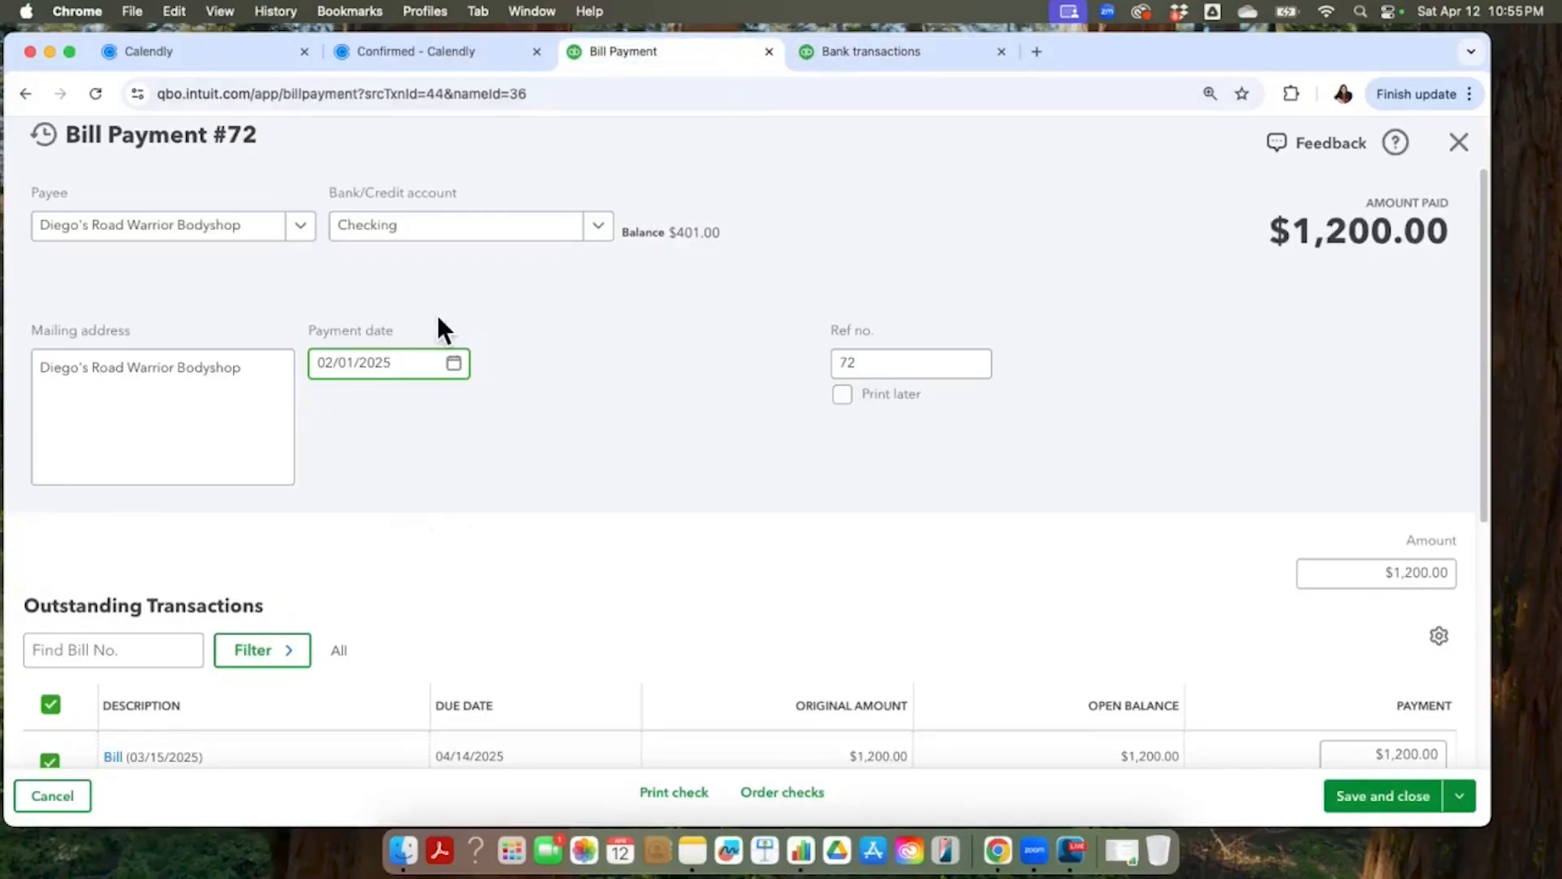
click(455, 360)
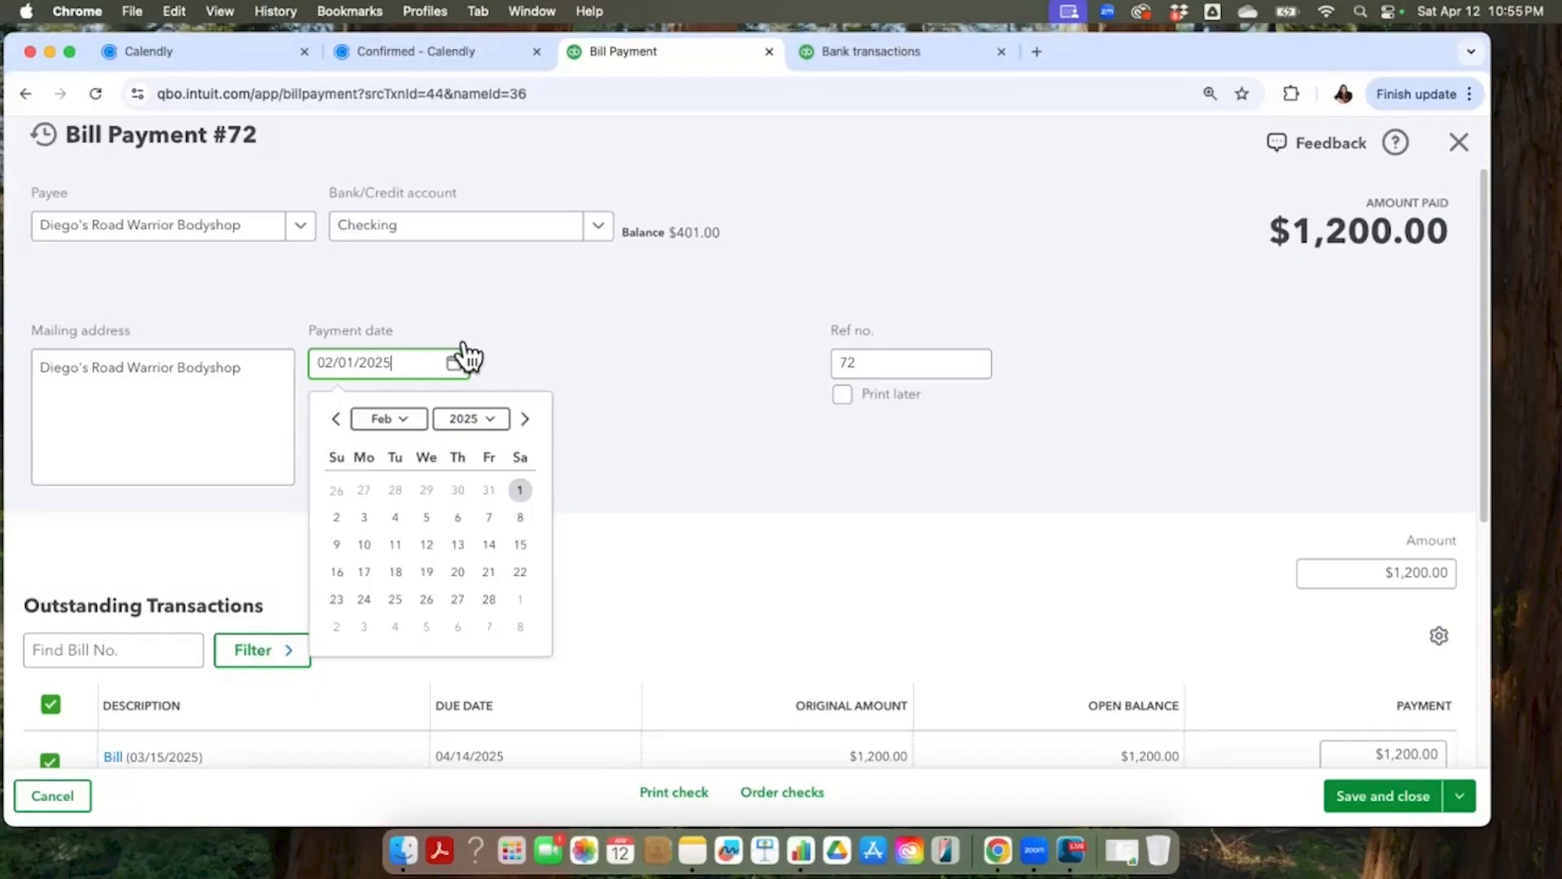
click(526, 417)
click(526, 417)
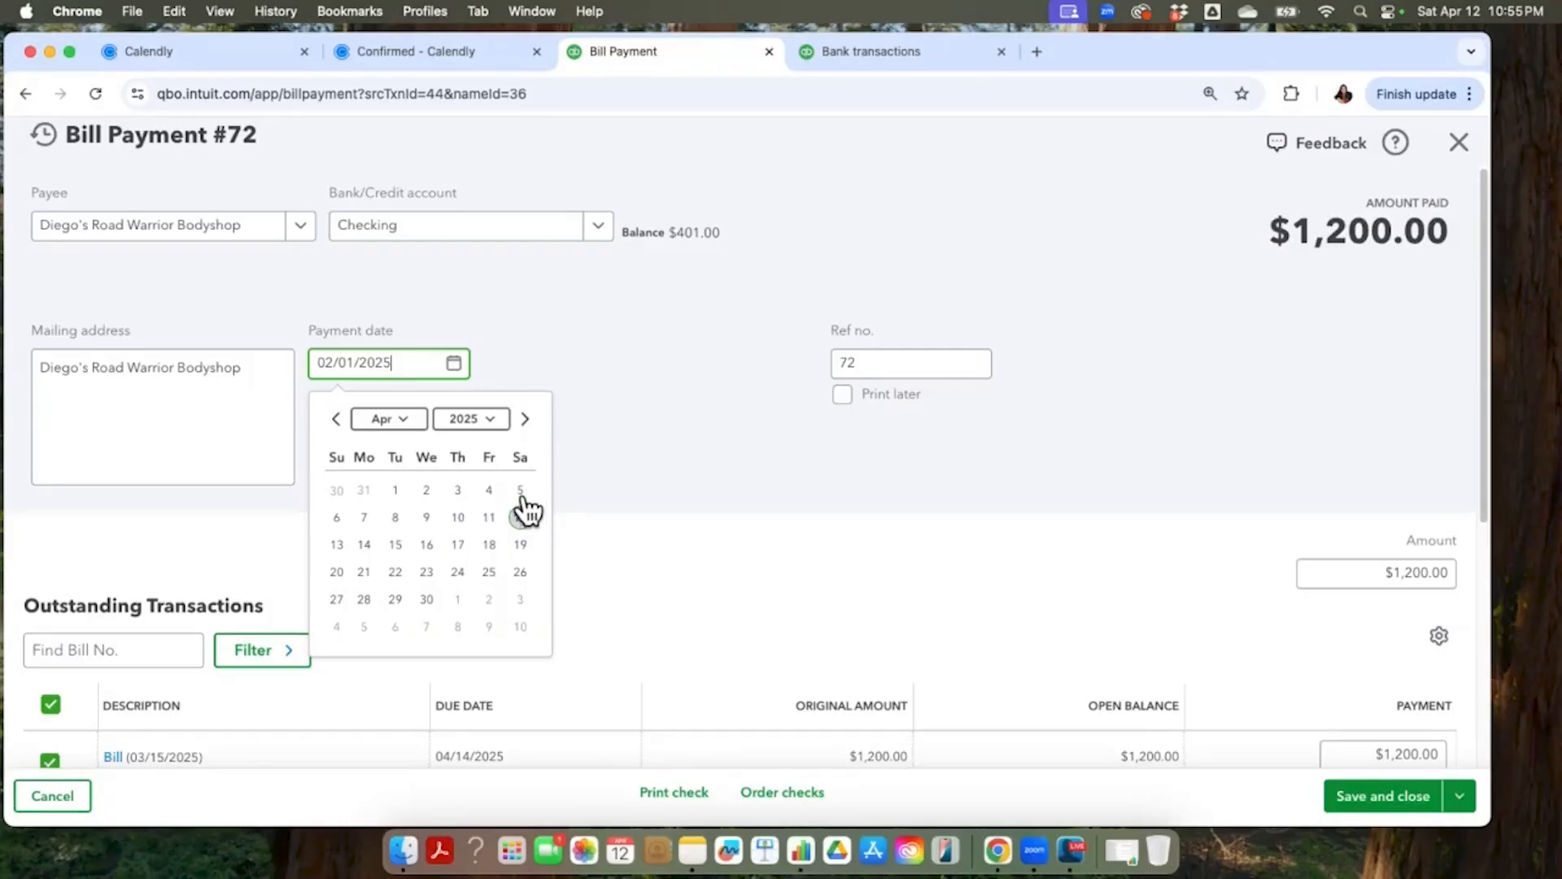
click(469, 511)
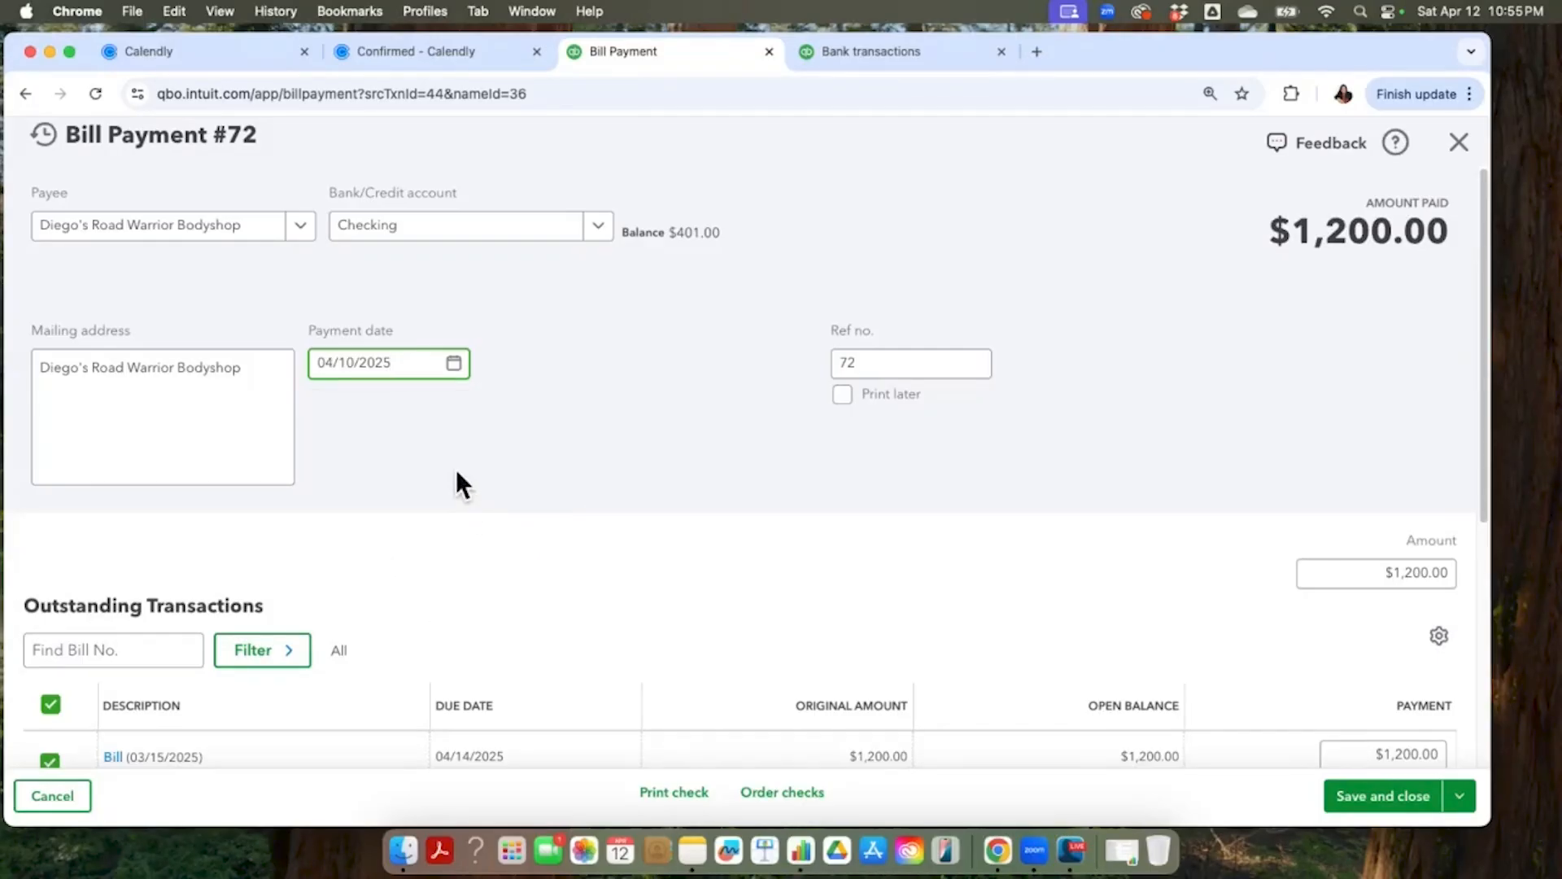
scroll(453, 472, down, 3)
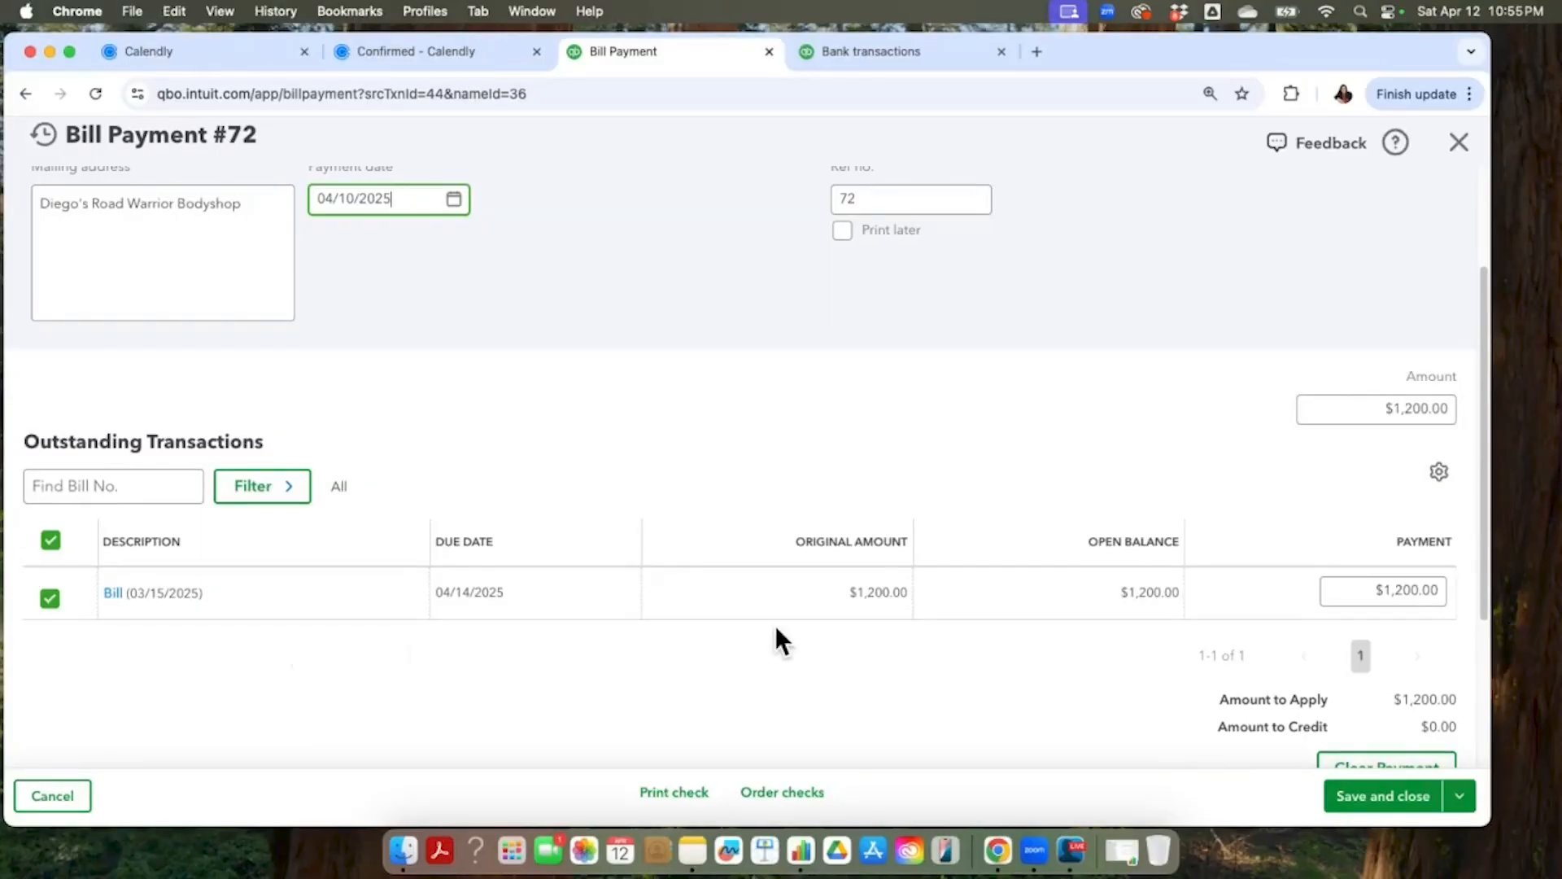
click(1420, 785)
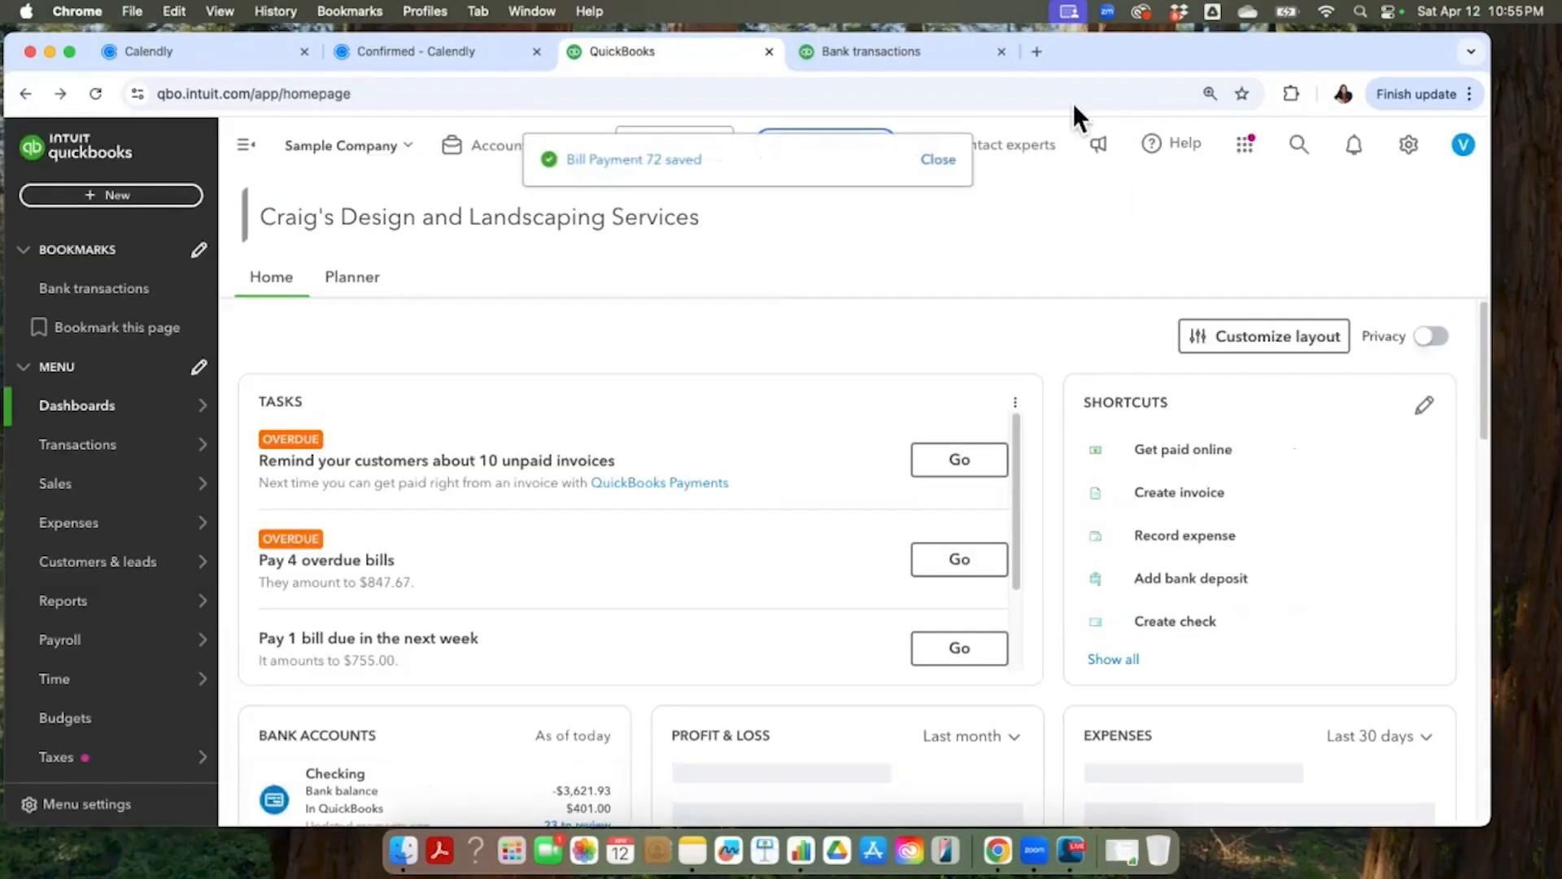
- Return to the Checking bank transactions and refresh the for-review list to check the $1,200.00 A Rental entry
click(861, 24)
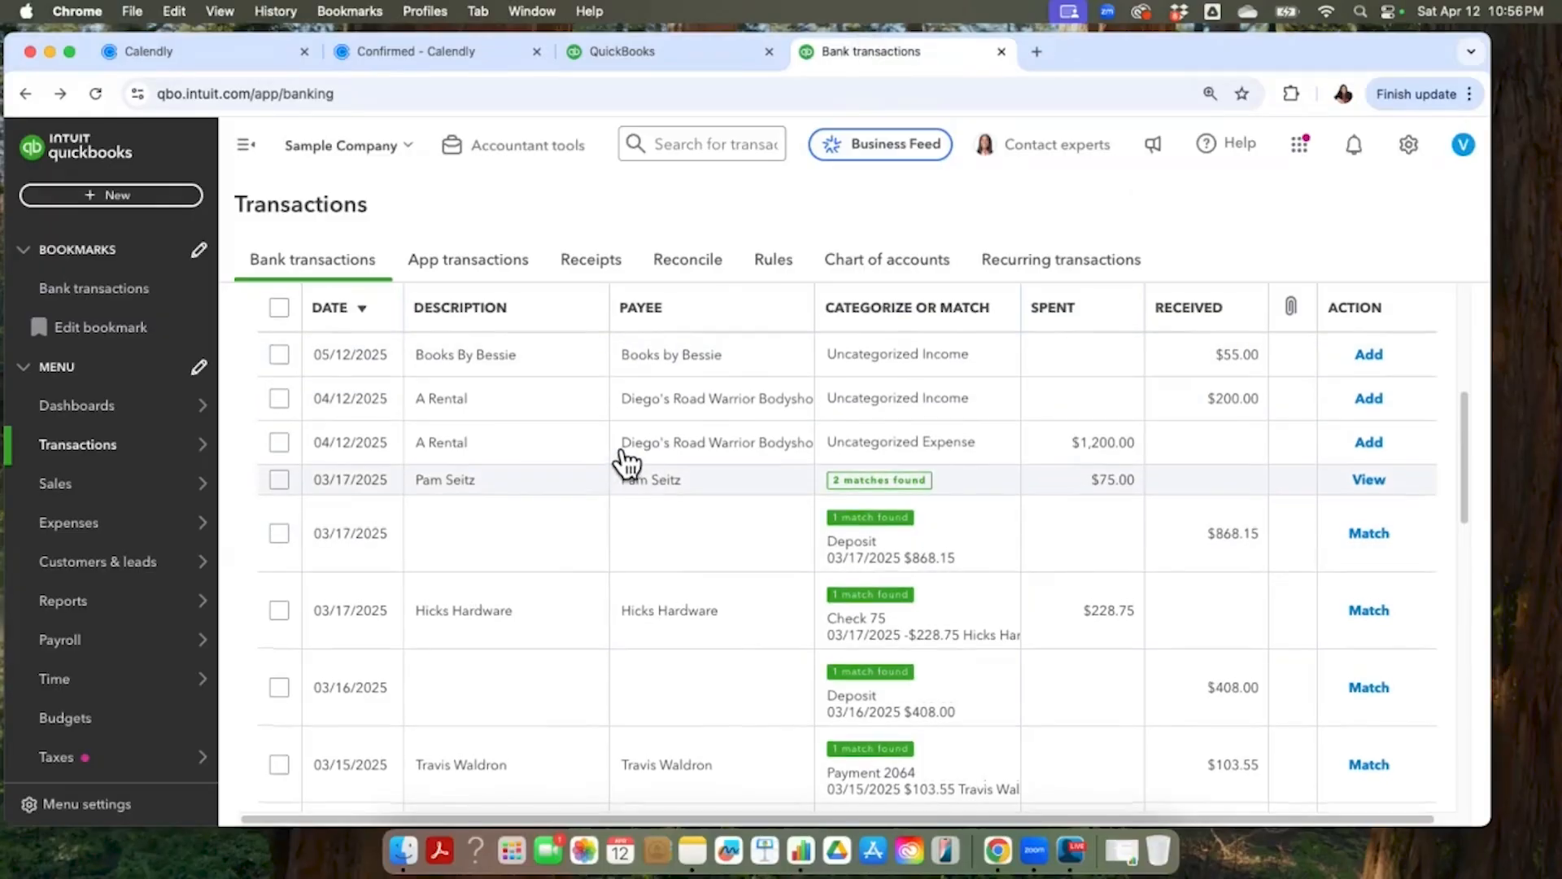
click(497, 337)
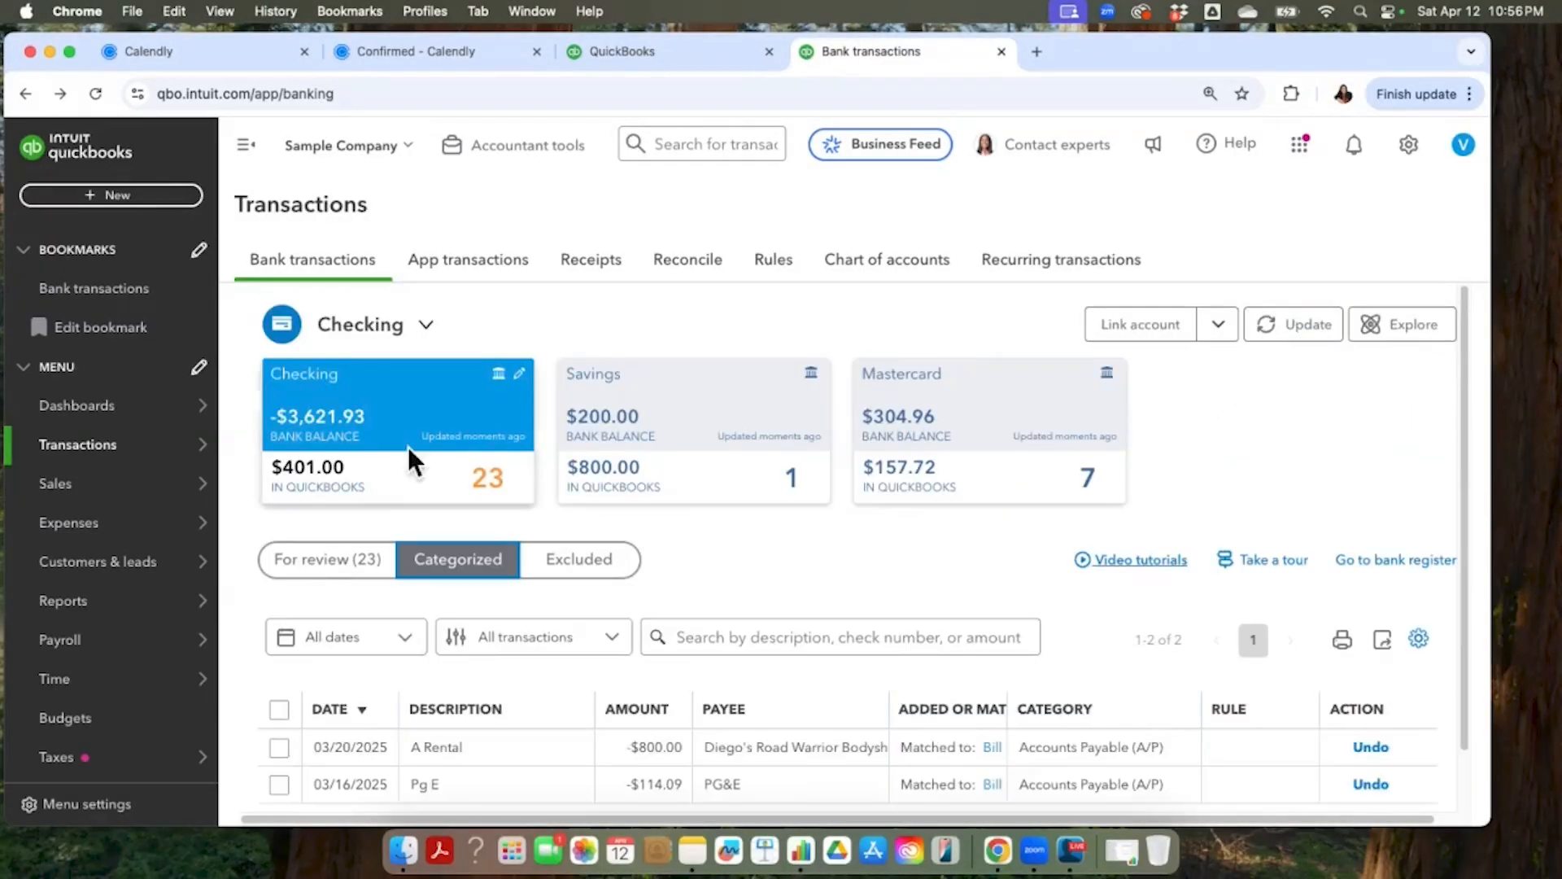
click(348, 552)
scroll(631, 485, down, 5)
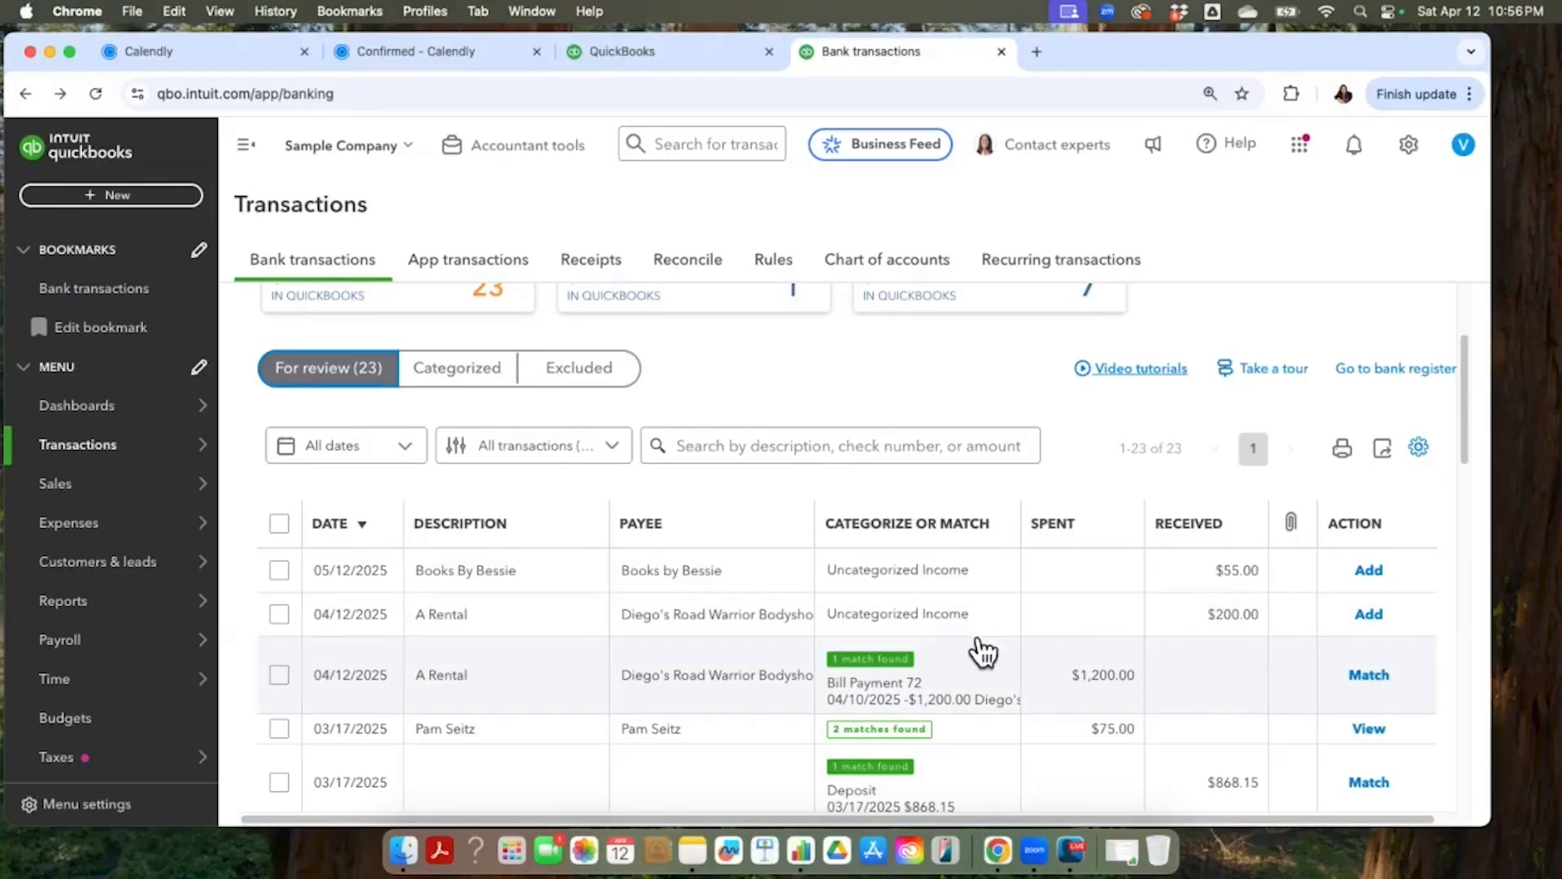
- Open the suggested match for the $1,200.00 A Rental transaction, review its bill payment's date, amount and applied bill, and close it
click(875, 674)
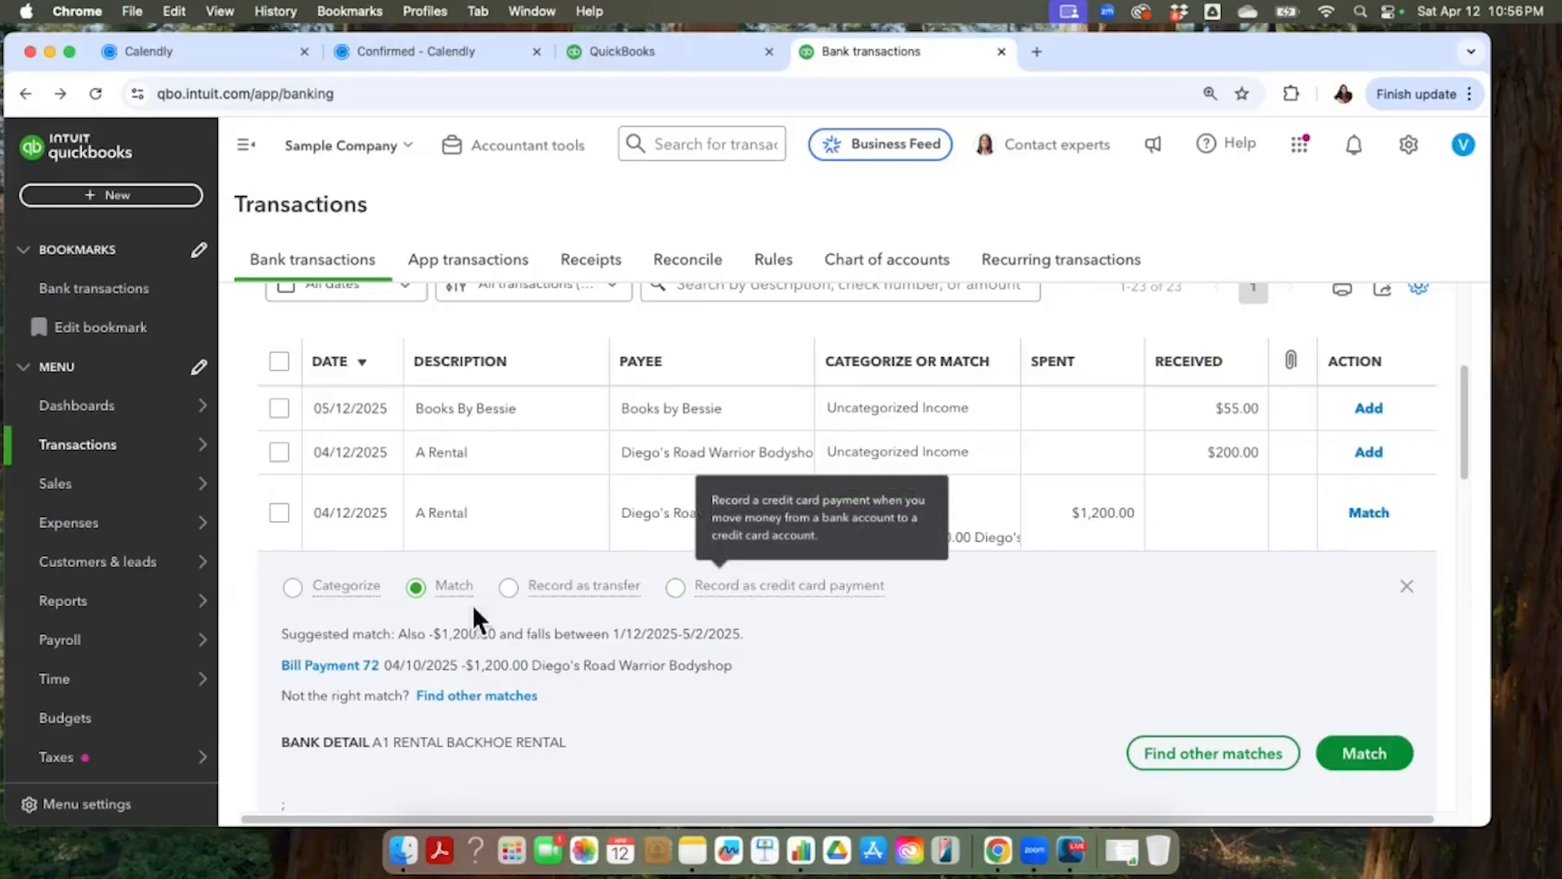
click(350, 665)
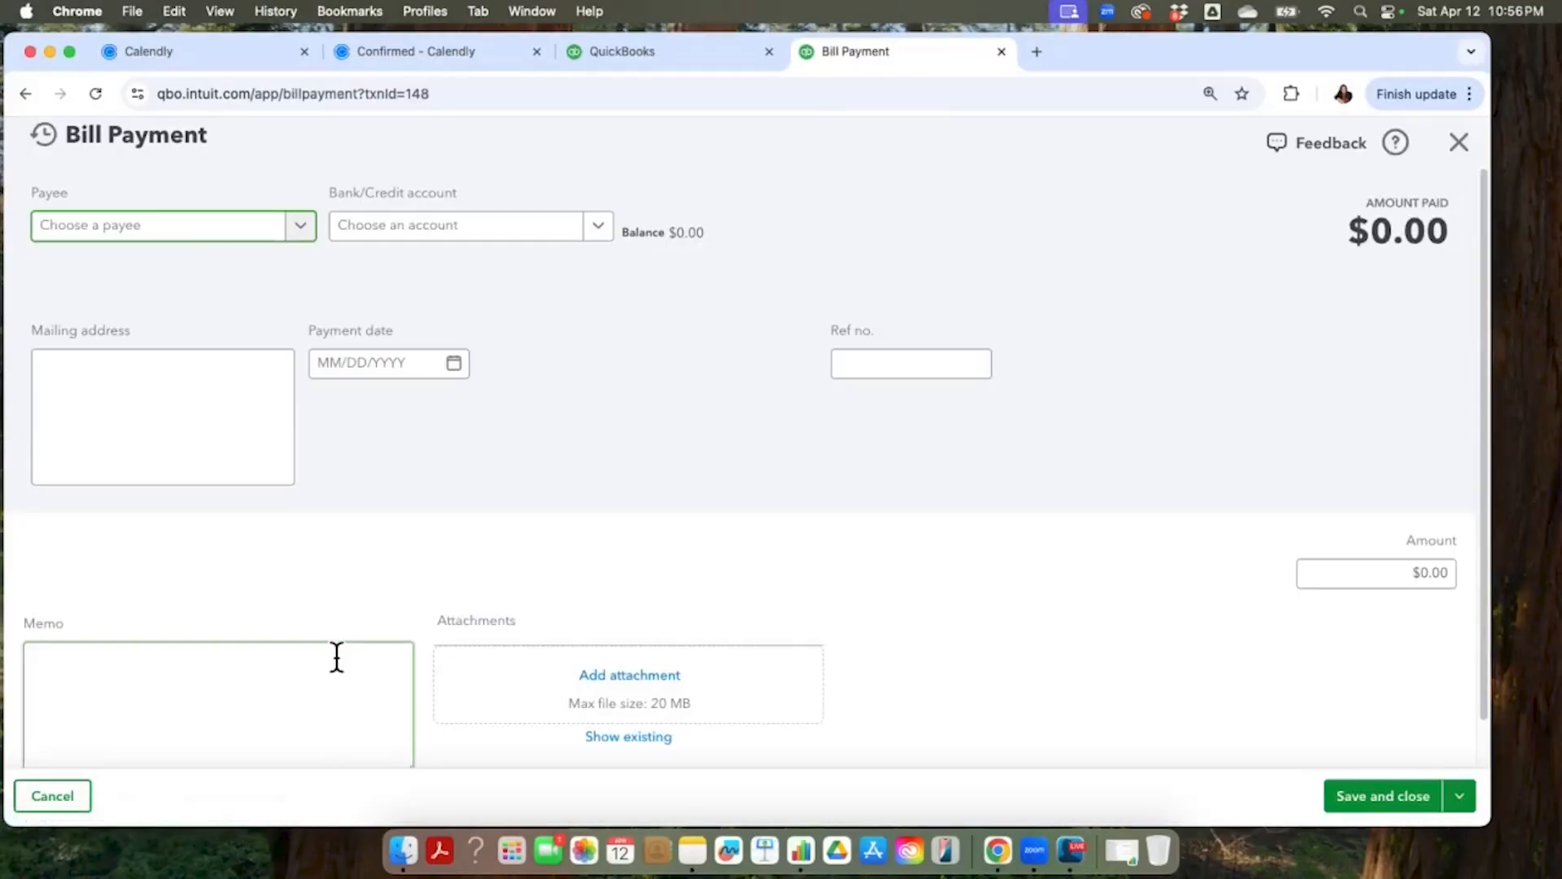
scroll(838, 601, down, 2)
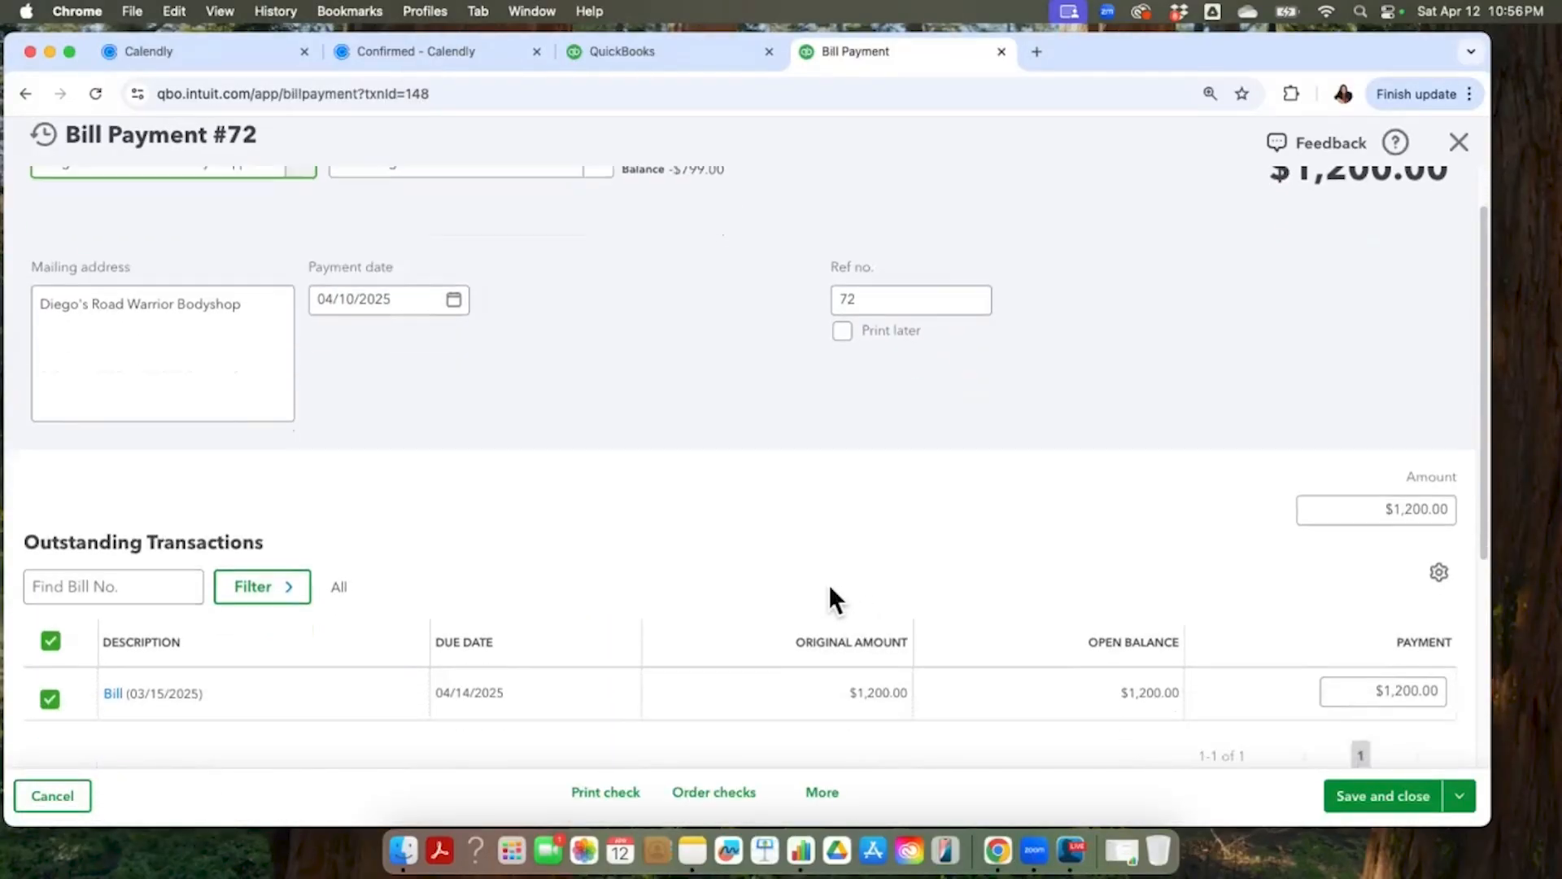
scroll(830, 590, up, 2)
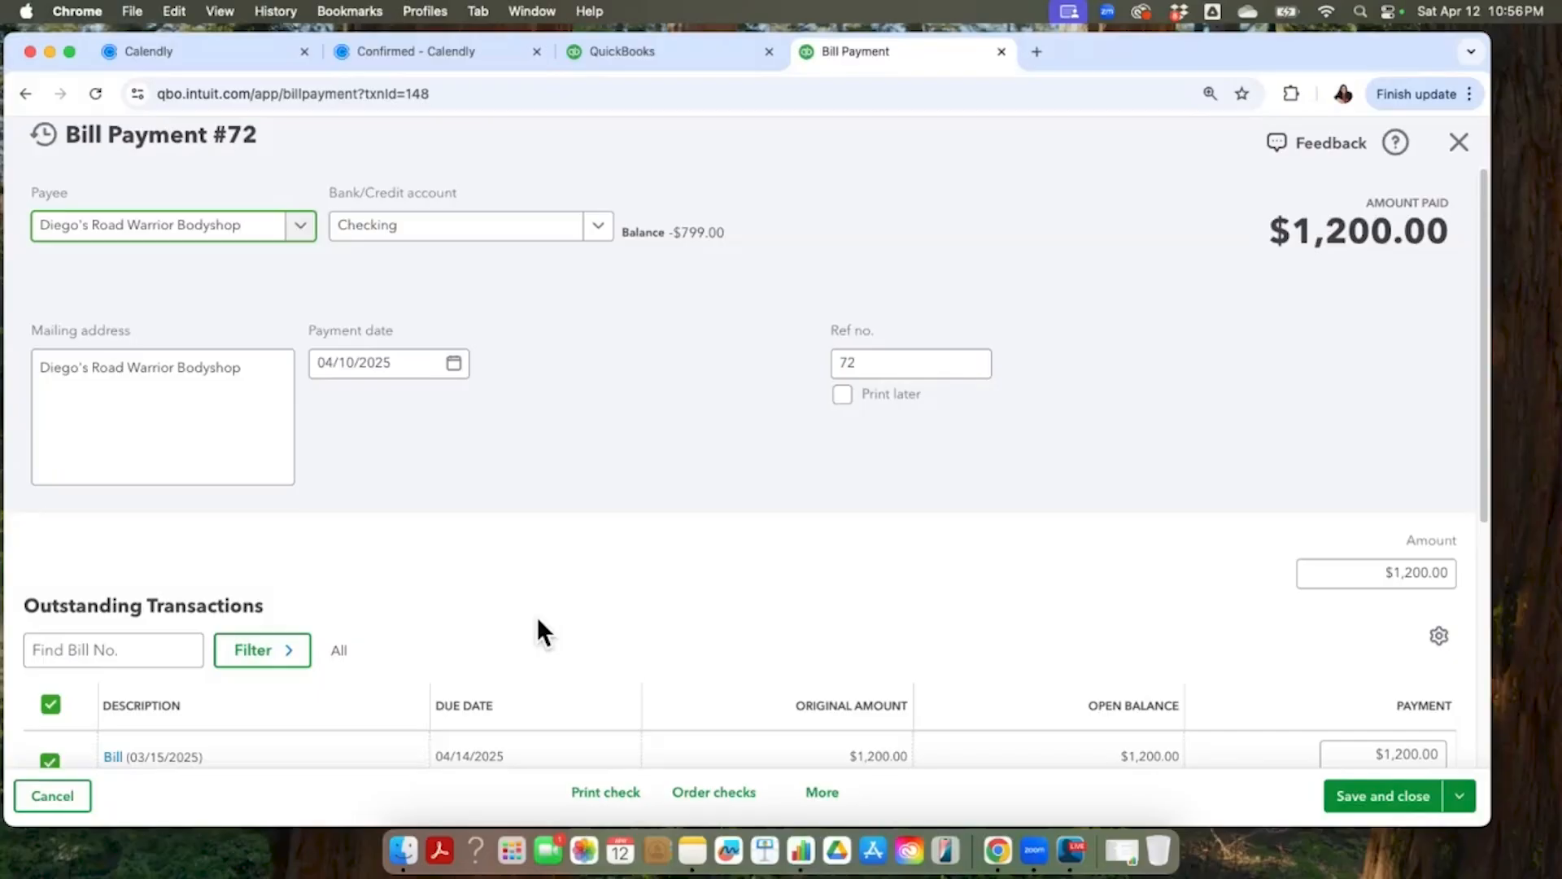
scroll(537, 617, down, 5)
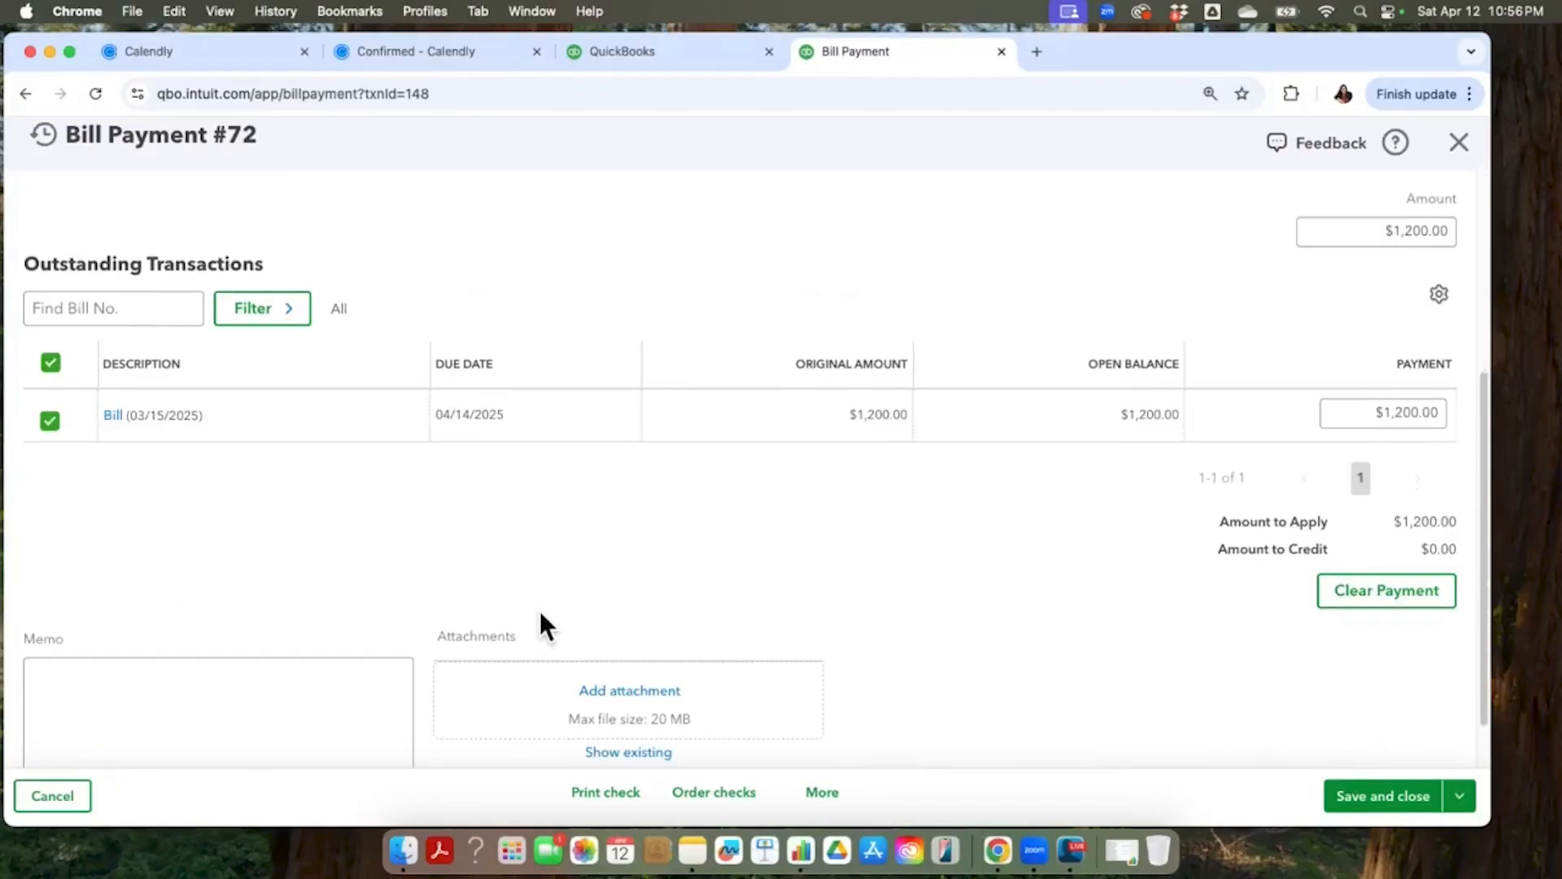
scroll(513, 439, up, 5)
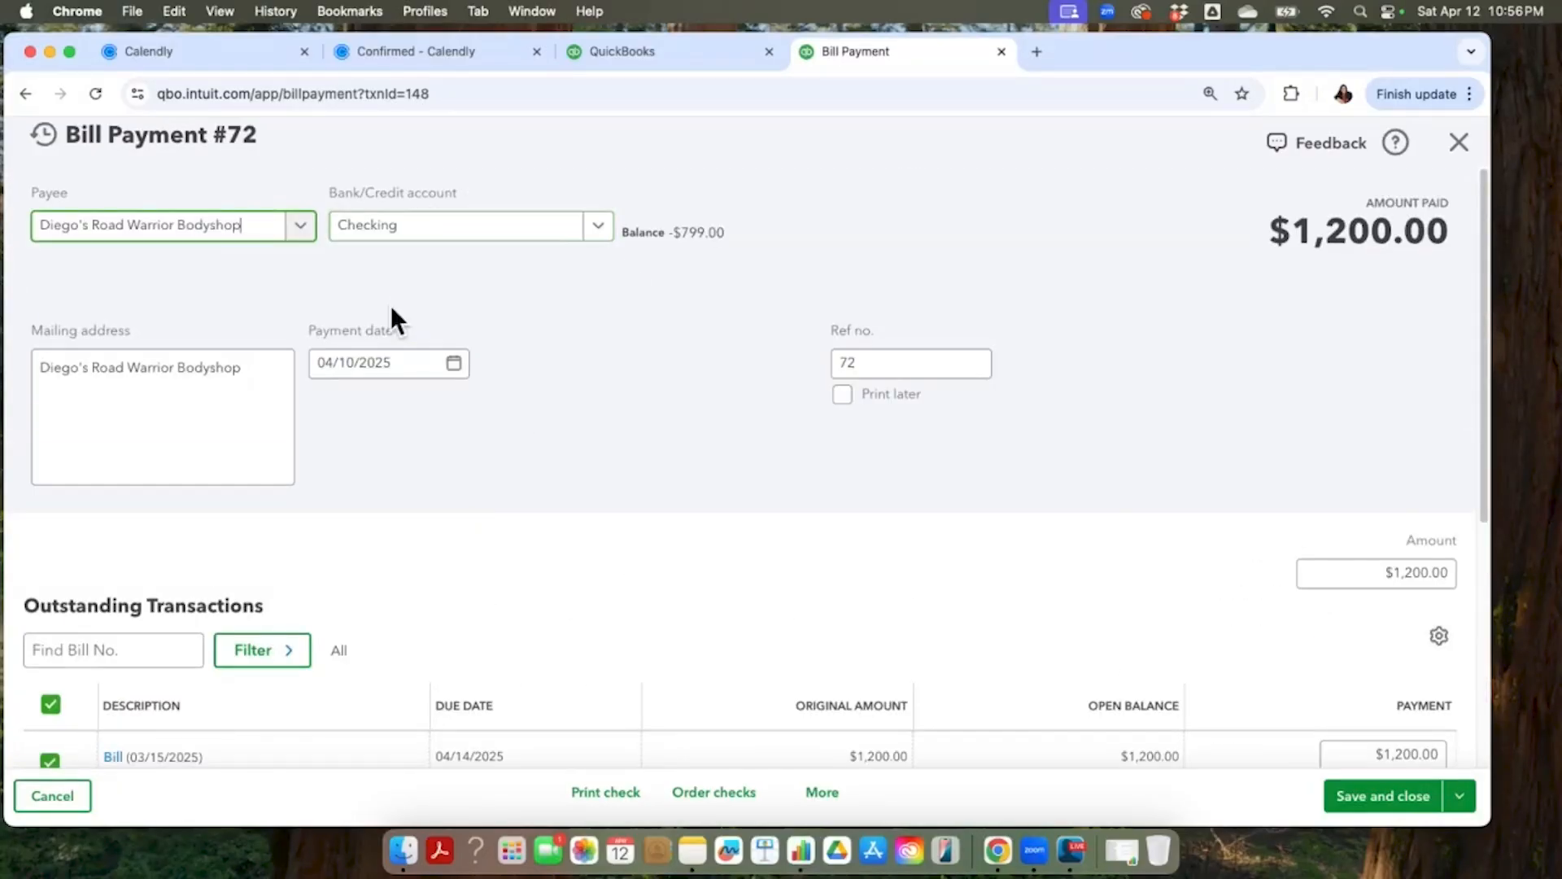
scroll(398, 303, down, 2)
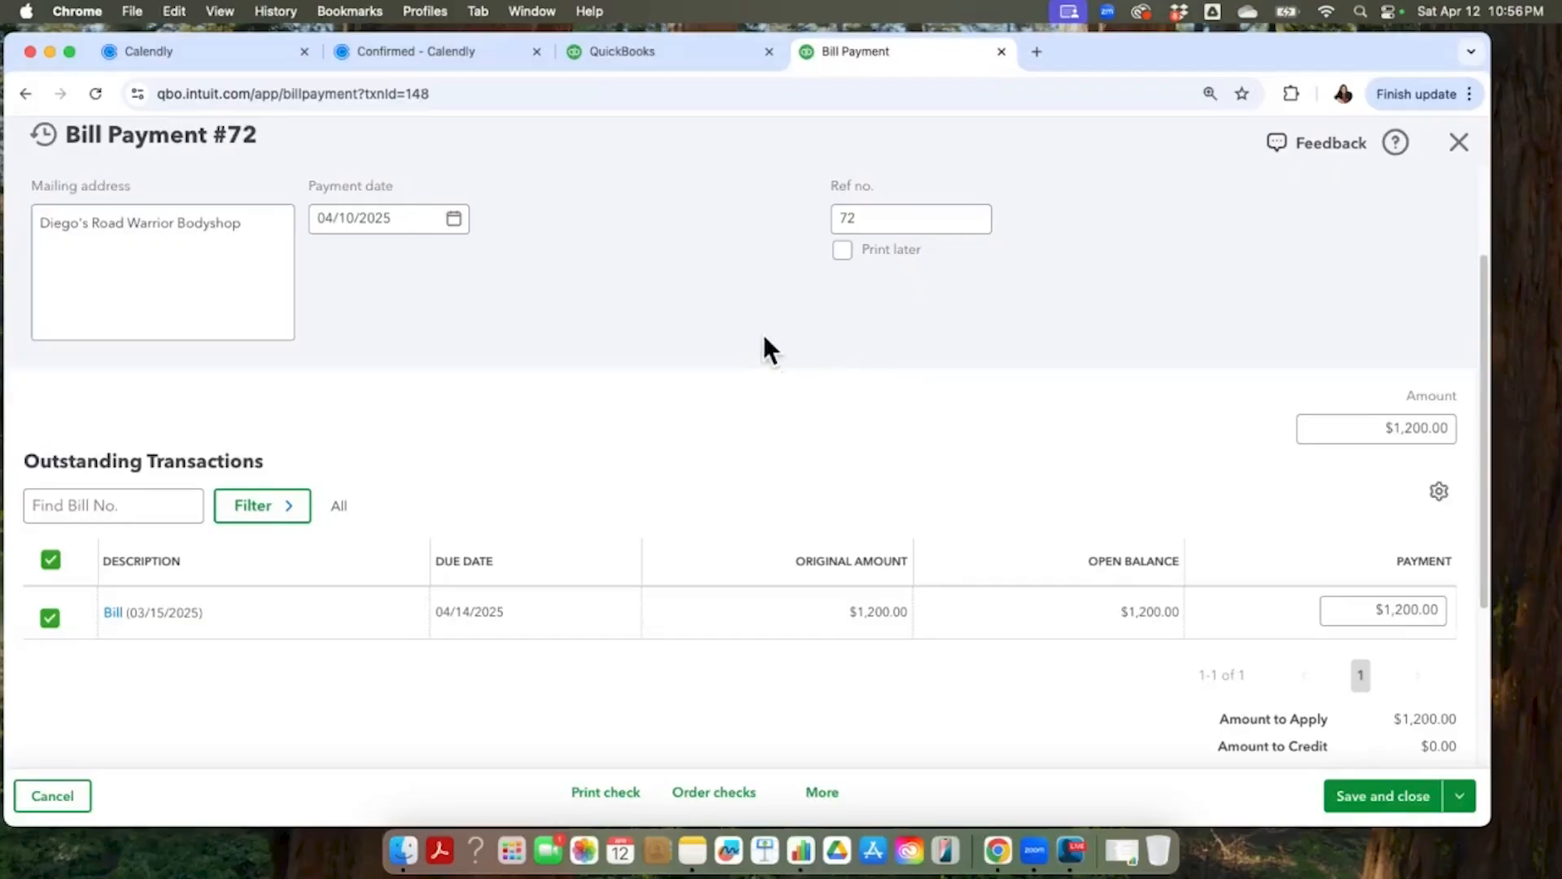
scroll(769, 350, up, 2)
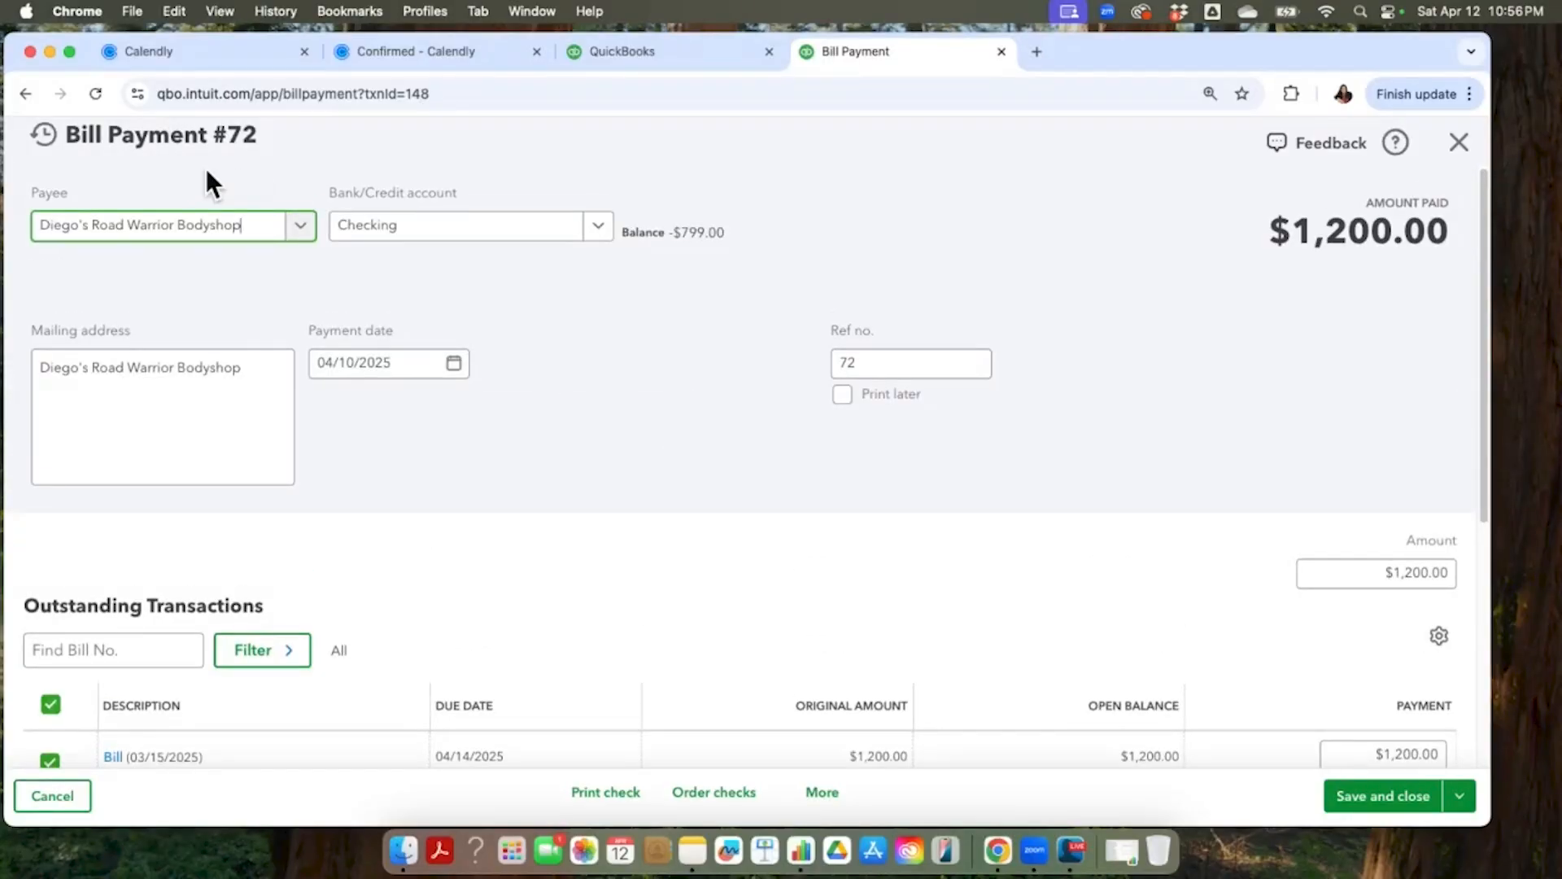
click(1477, 134)
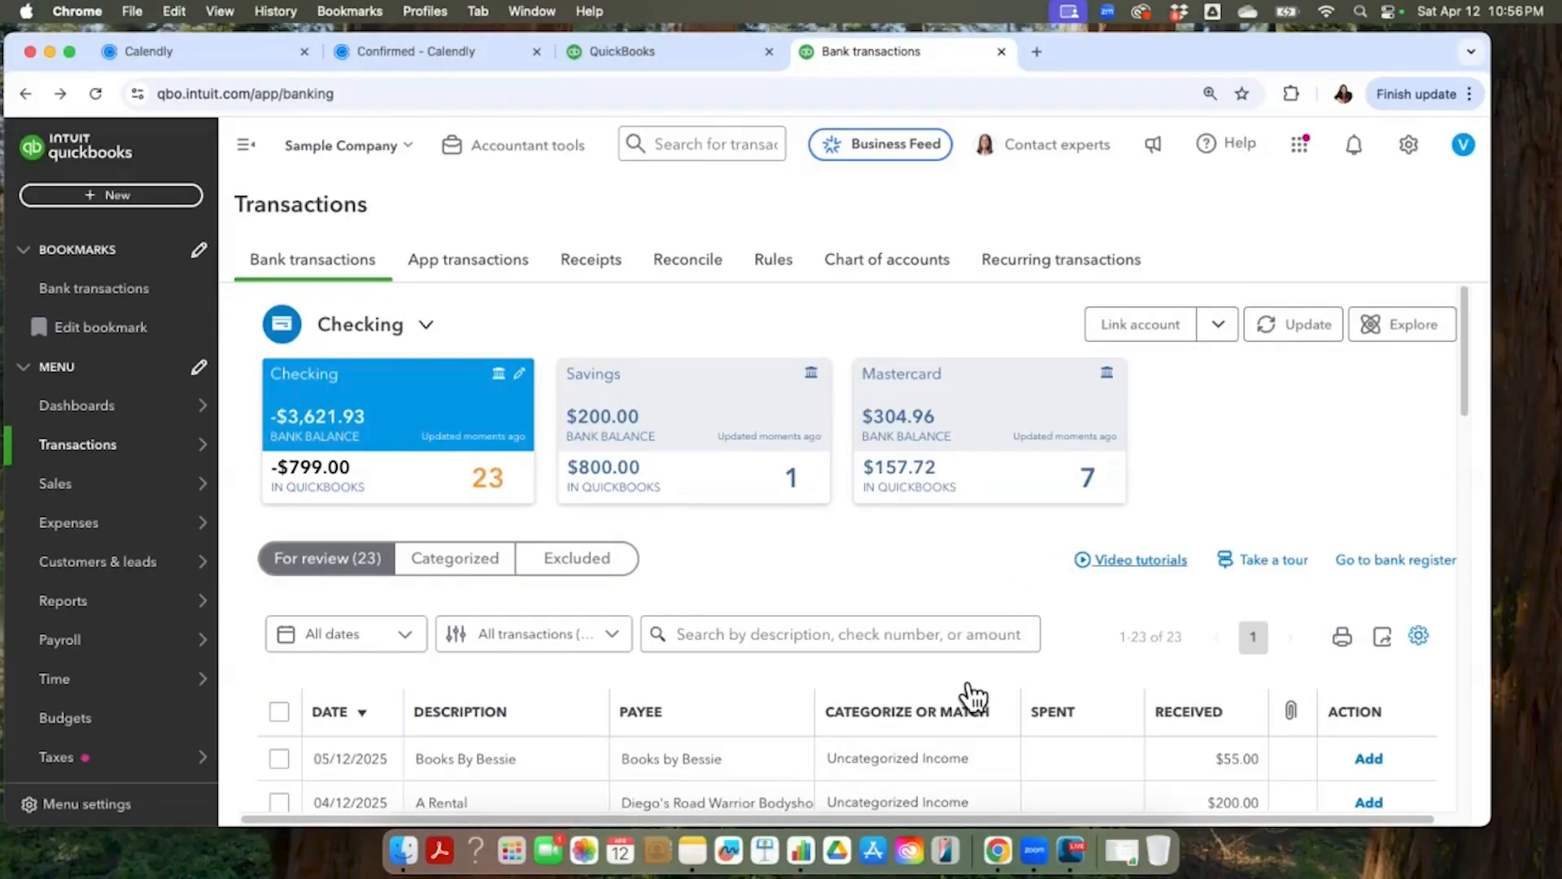